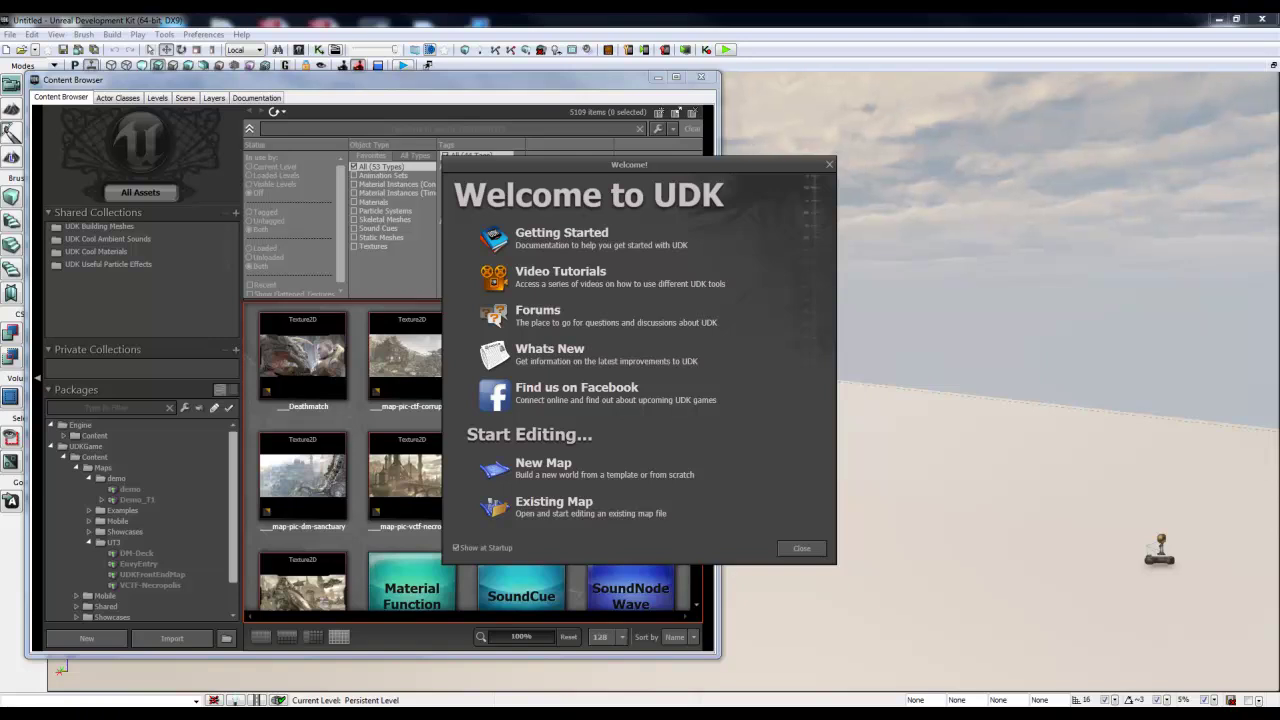
# - Close the welcome screen and the Content Browser to uncover the level view
pyautogui.click(828, 165)
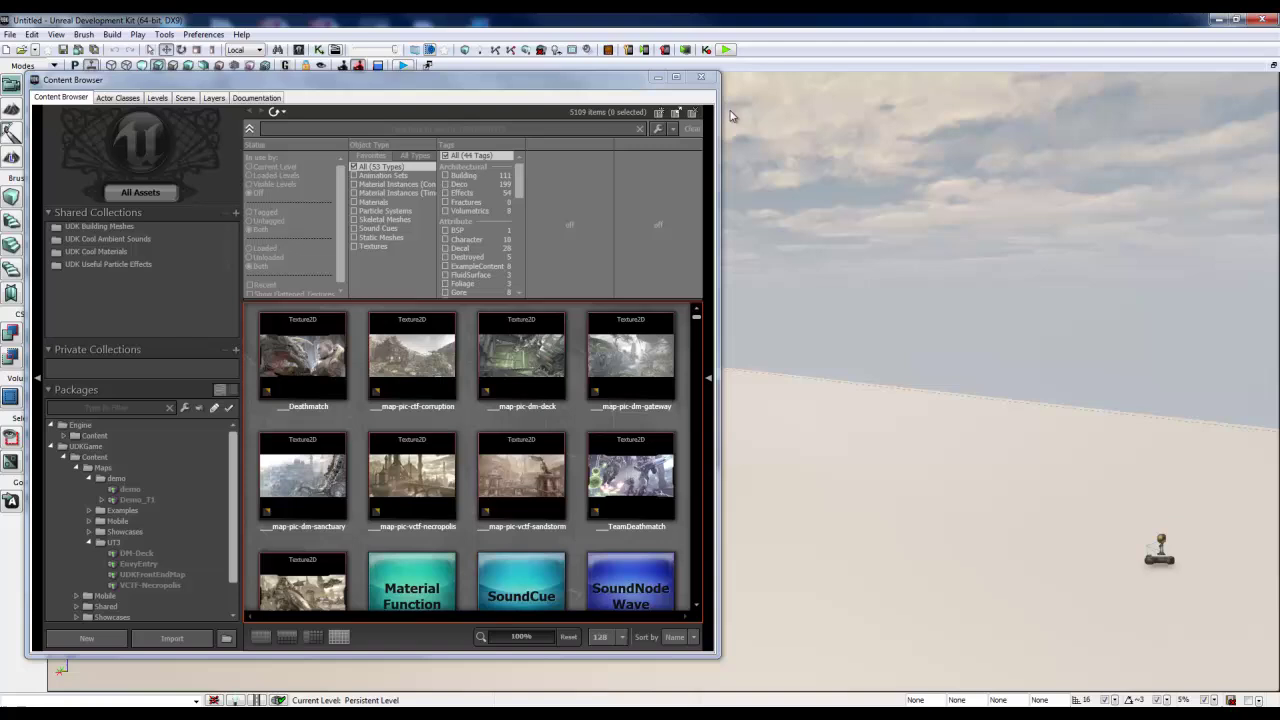
pyautogui.click(700, 77)
# - Delete the large floor slab from the default level
pyautogui.moveTo(710, 253); pyautogui.dragTo(676, 340, button='right')
pyautogui.scroll(-3, 706, 248)
pyautogui.moveTo(702, 249); pyautogui.dragTo(737, 369, button='right')
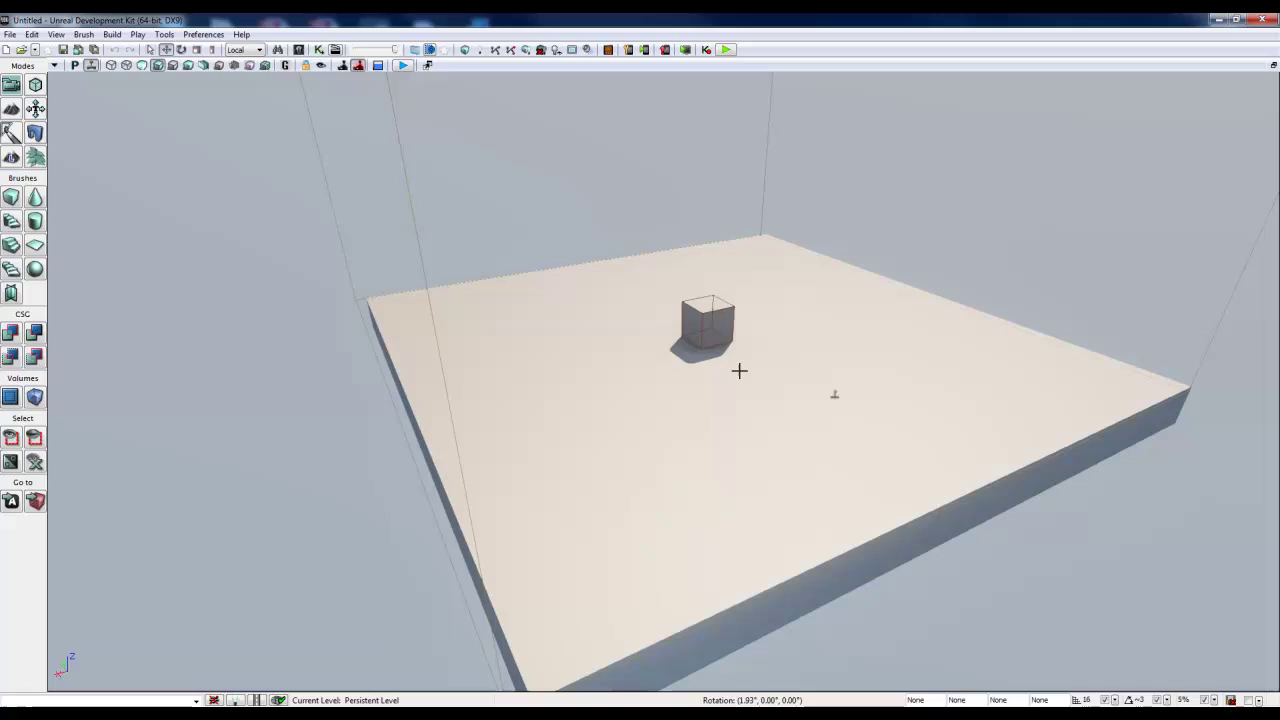
pyautogui.click(445, 375)
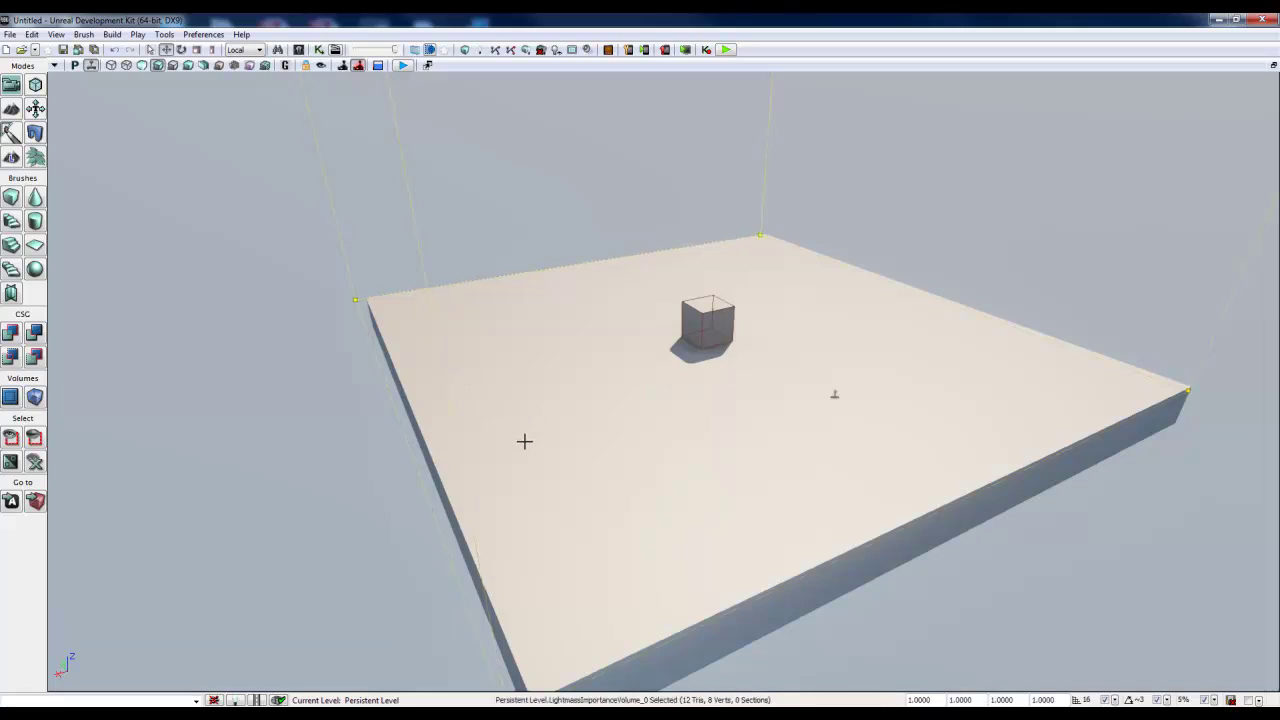
pyautogui.press('Escape')
pyautogui.click(623, 540)
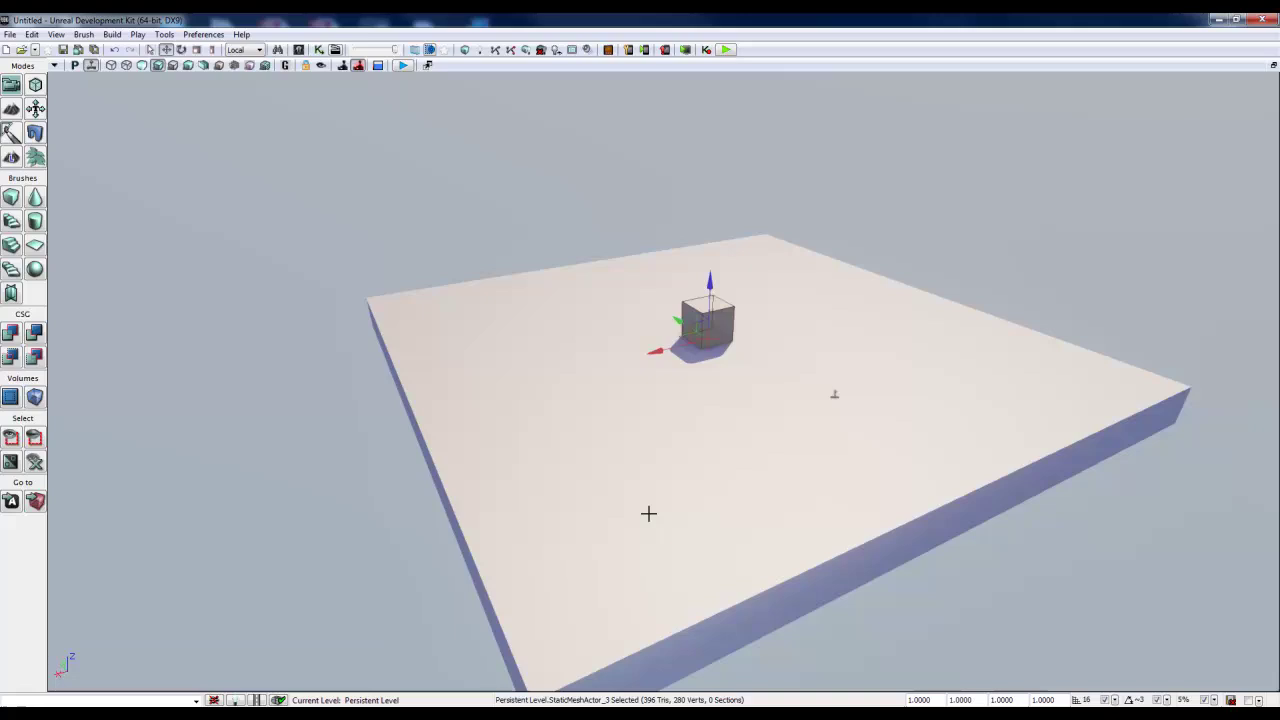
pyautogui.press('Delete')
# - Delete the solid cube mesh standing at the centre of the level
pyautogui.click(718, 328)
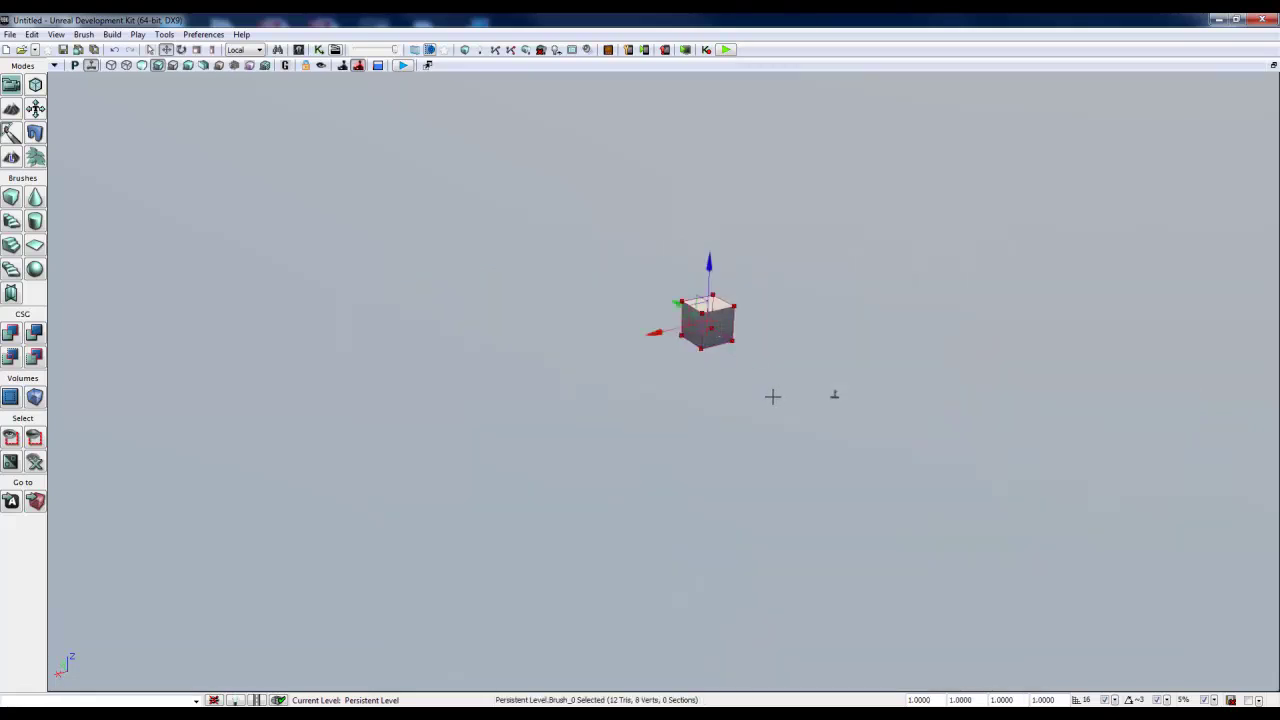
pyautogui.click(722, 328)
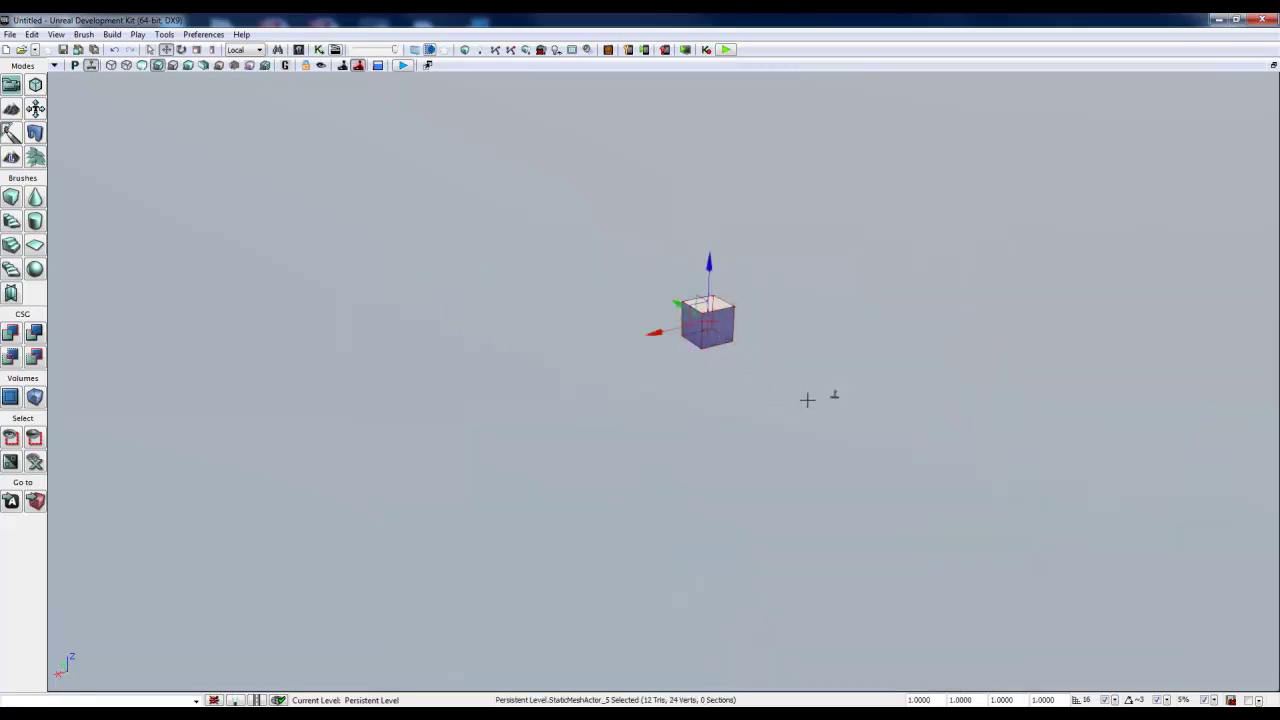
pyautogui.press('Delete')
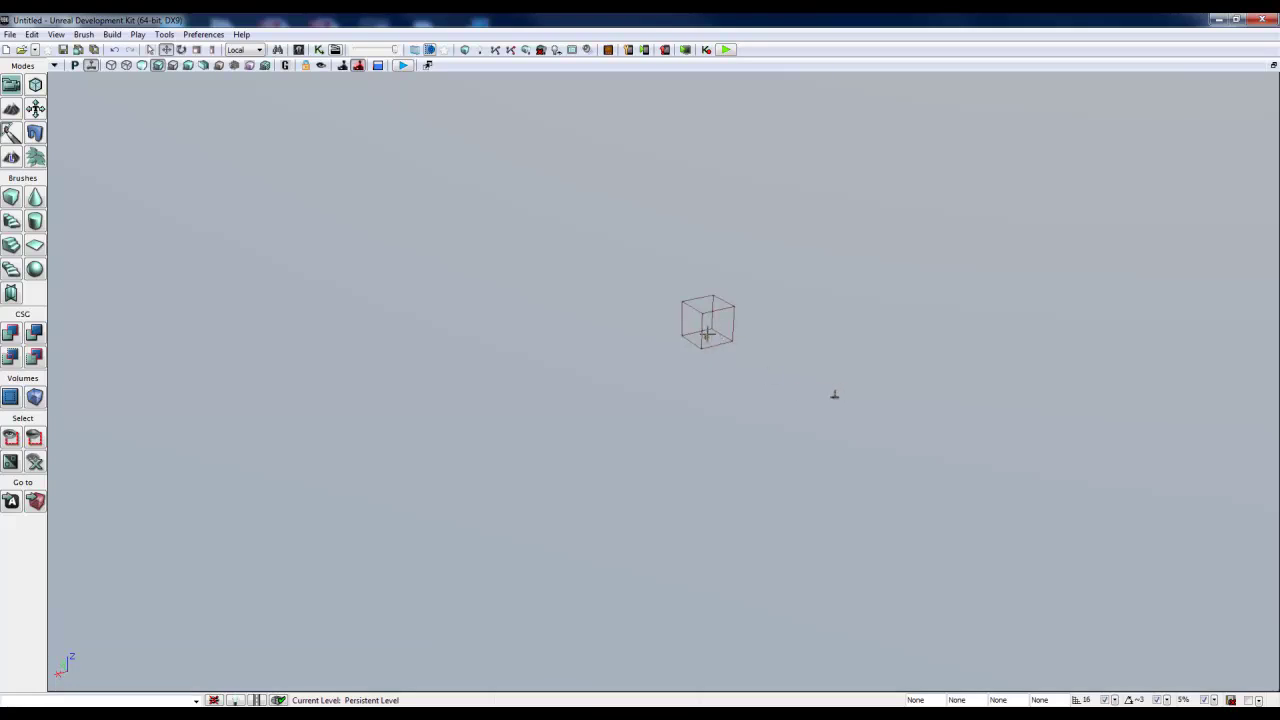
# - Create a new terrain at the origin with 64 by 64 patches and the layer setup left at None
pyautogui.moveTo(715, 423)
pyautogui.mouseDown(button='right')
pyautogui.moveTo(740, 369)
pyautogui.moveTo(714, 426)
pyautogui.mouseUp(button='right')
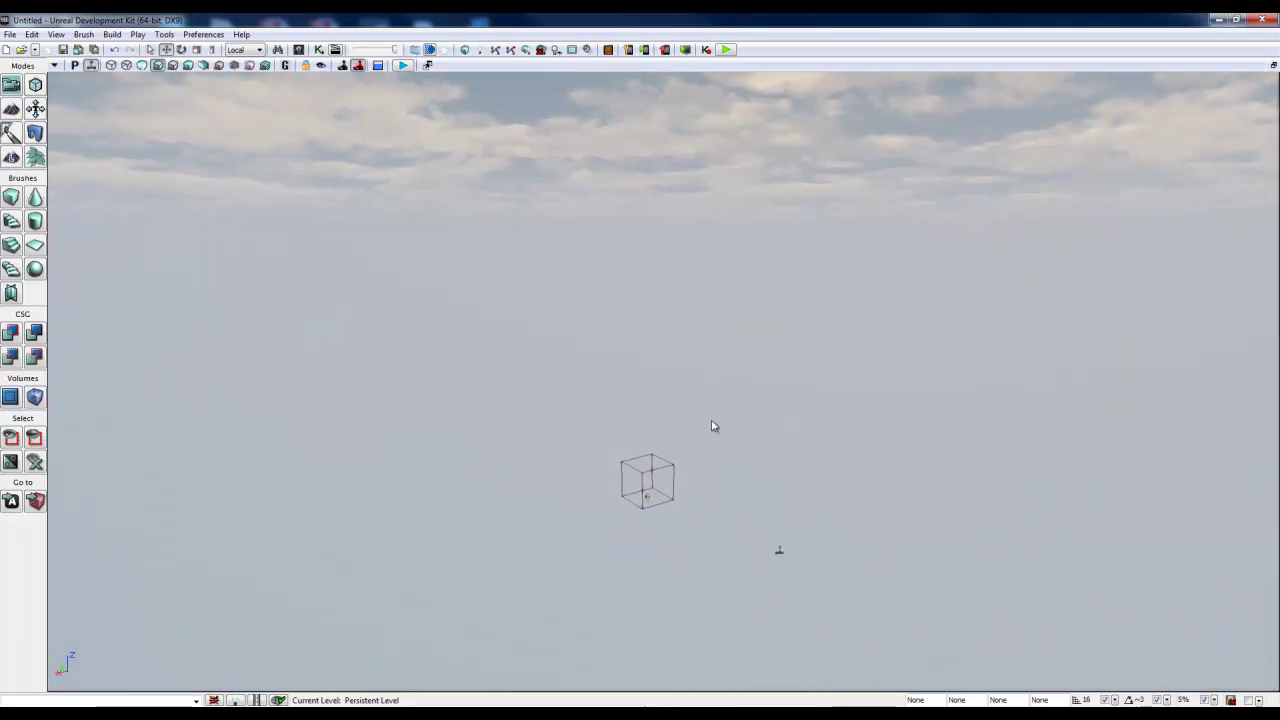
pyautogui.click(164, 36)
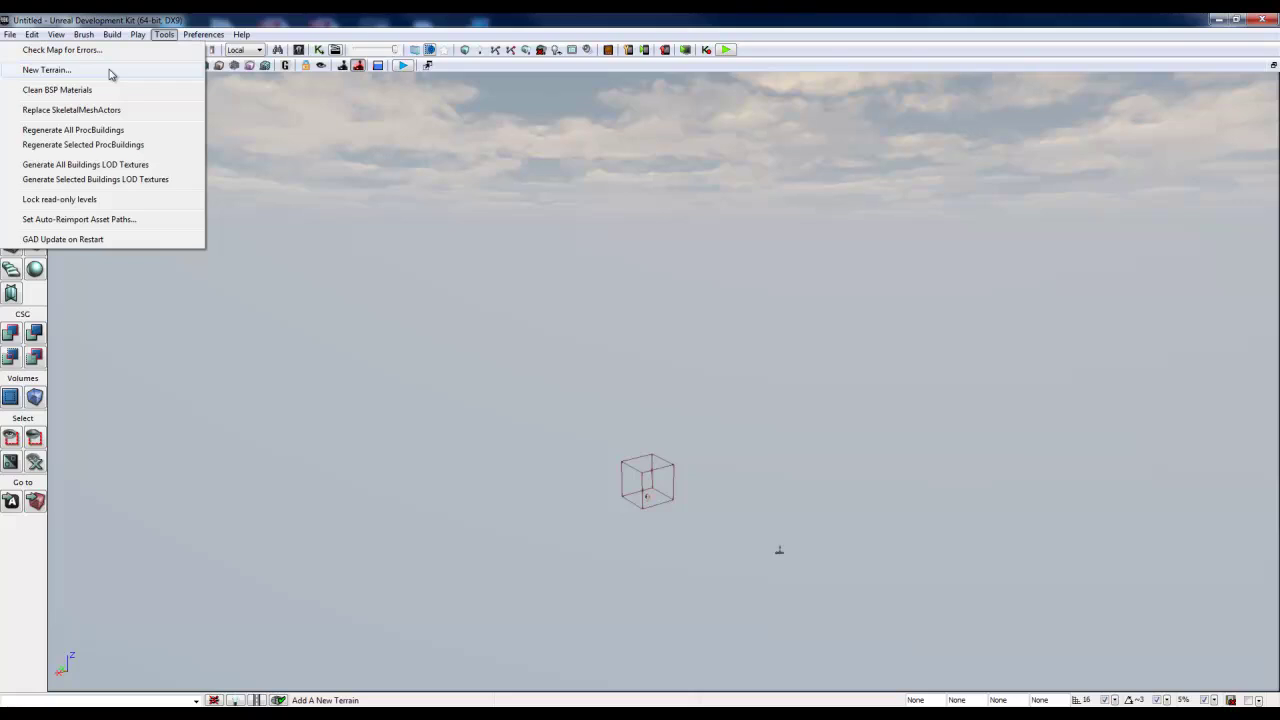
pyautogui.click(47, 70)
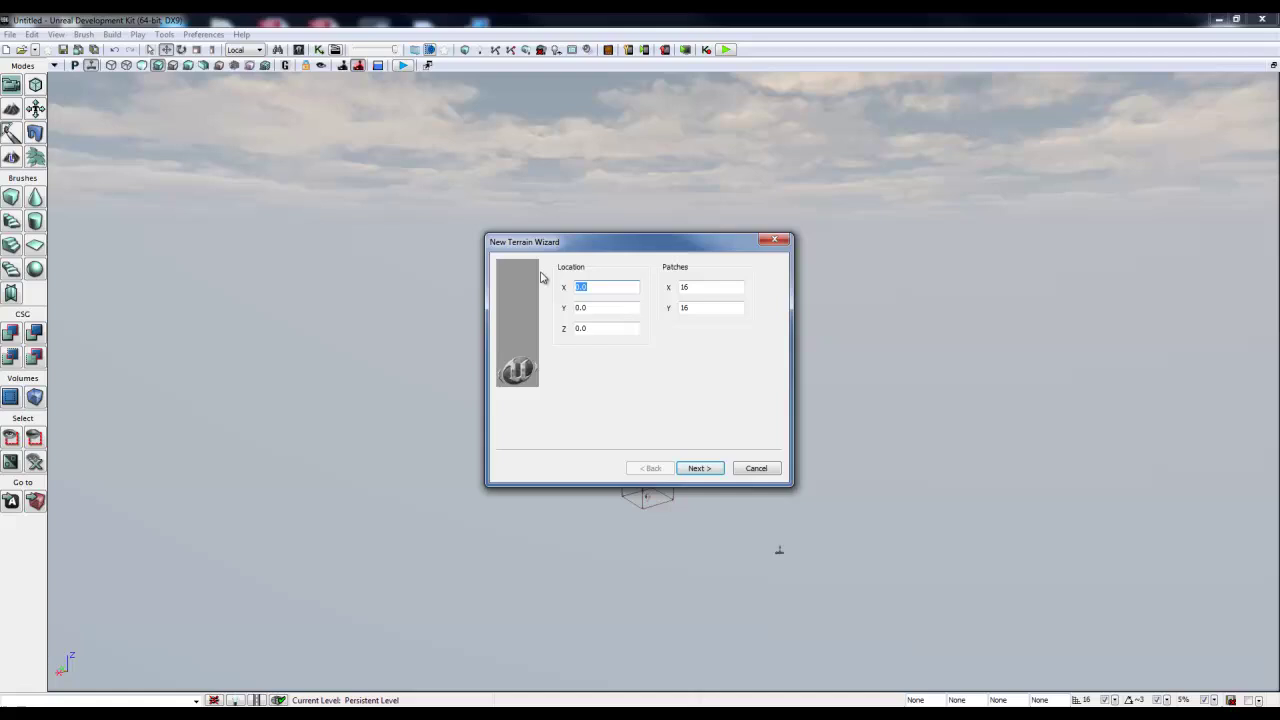
pyautogui.doubleClick(717, 287)
pyautogui.write('6')
pyautogui.press('Tab')
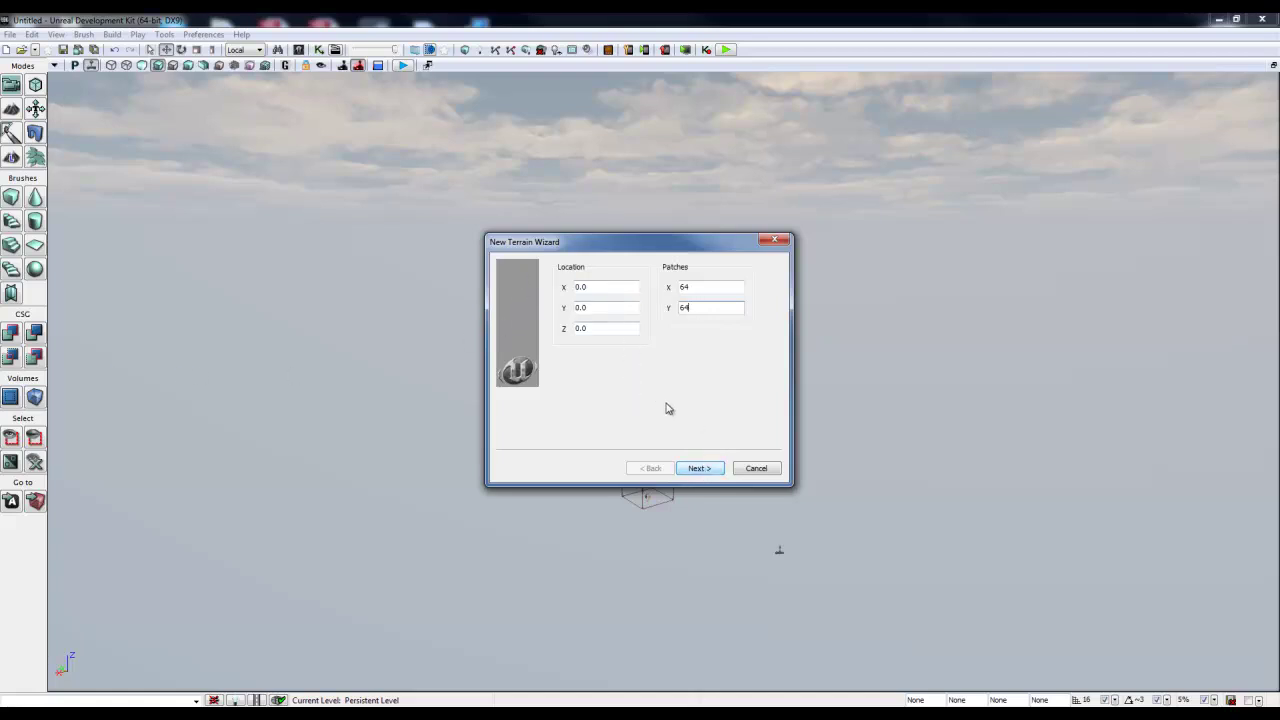
pyautogui.click(699, 469)
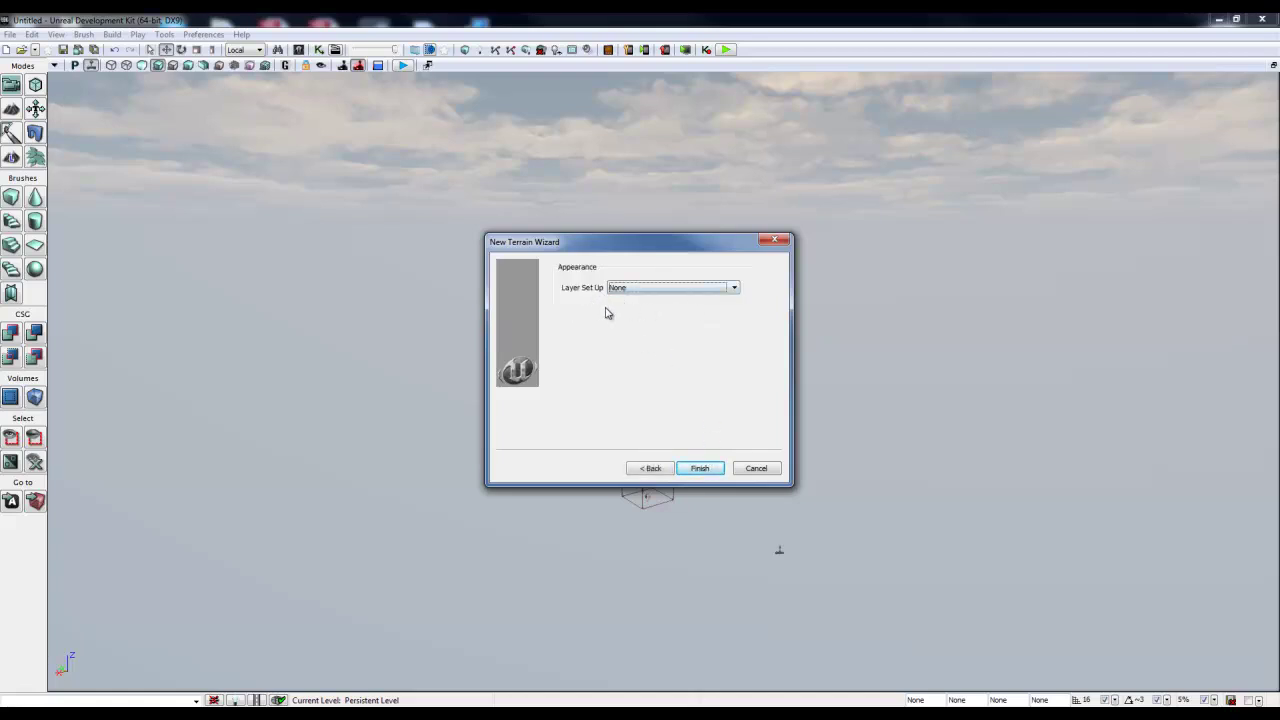
pyautogui.click(700, 469)
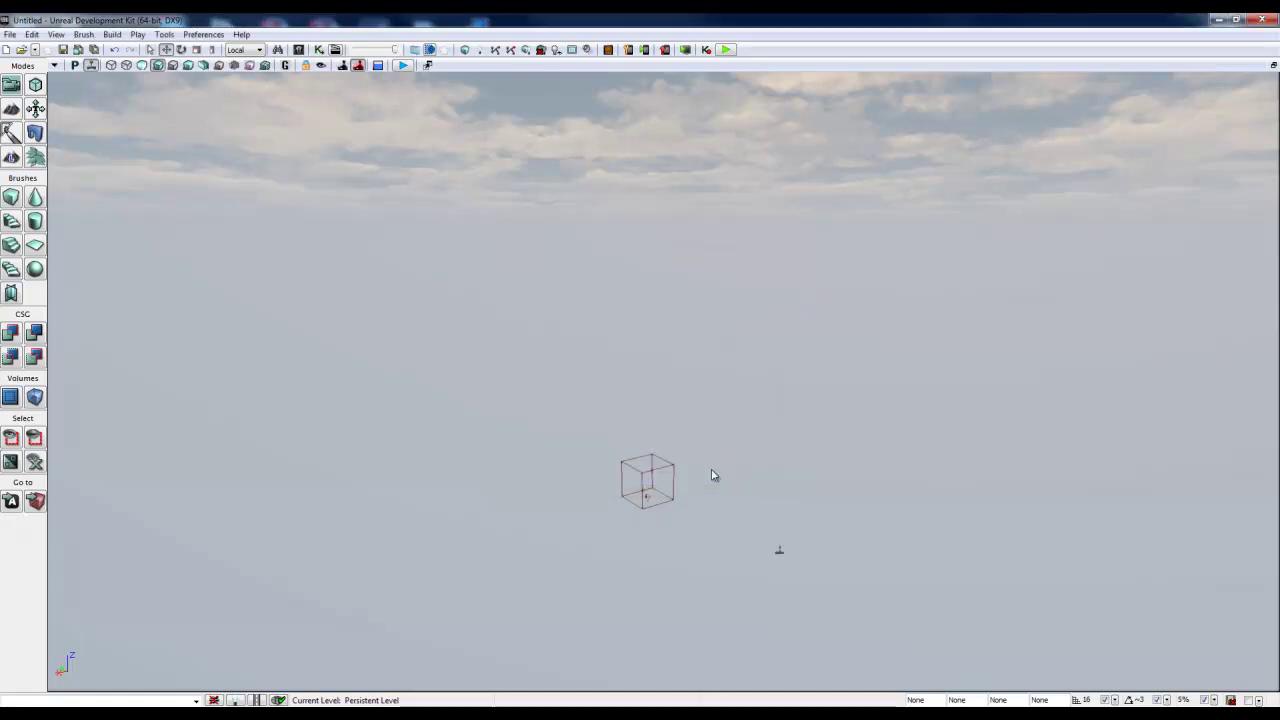
# - Enter terrain editing mode for the new terrain
pyautogui.moveTo(763, 435); pyautogui.dragTo(432, 414, button='right')
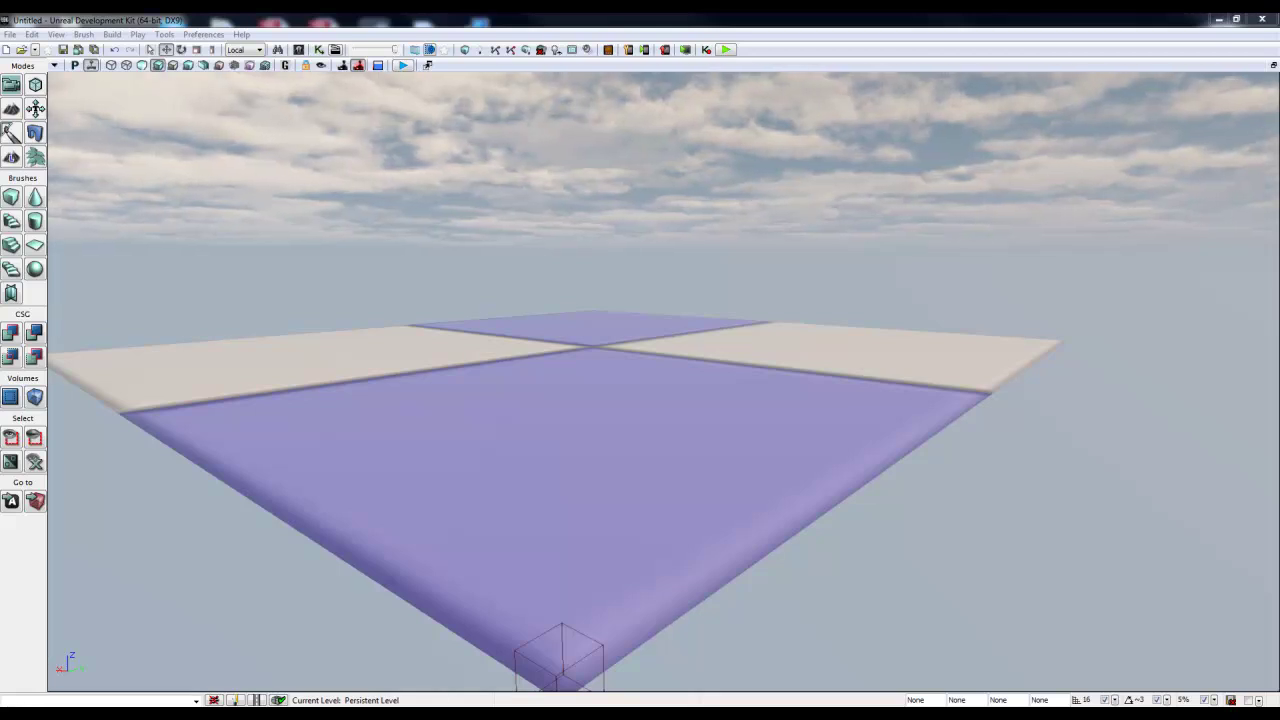
pyautogui.click(11, 110)
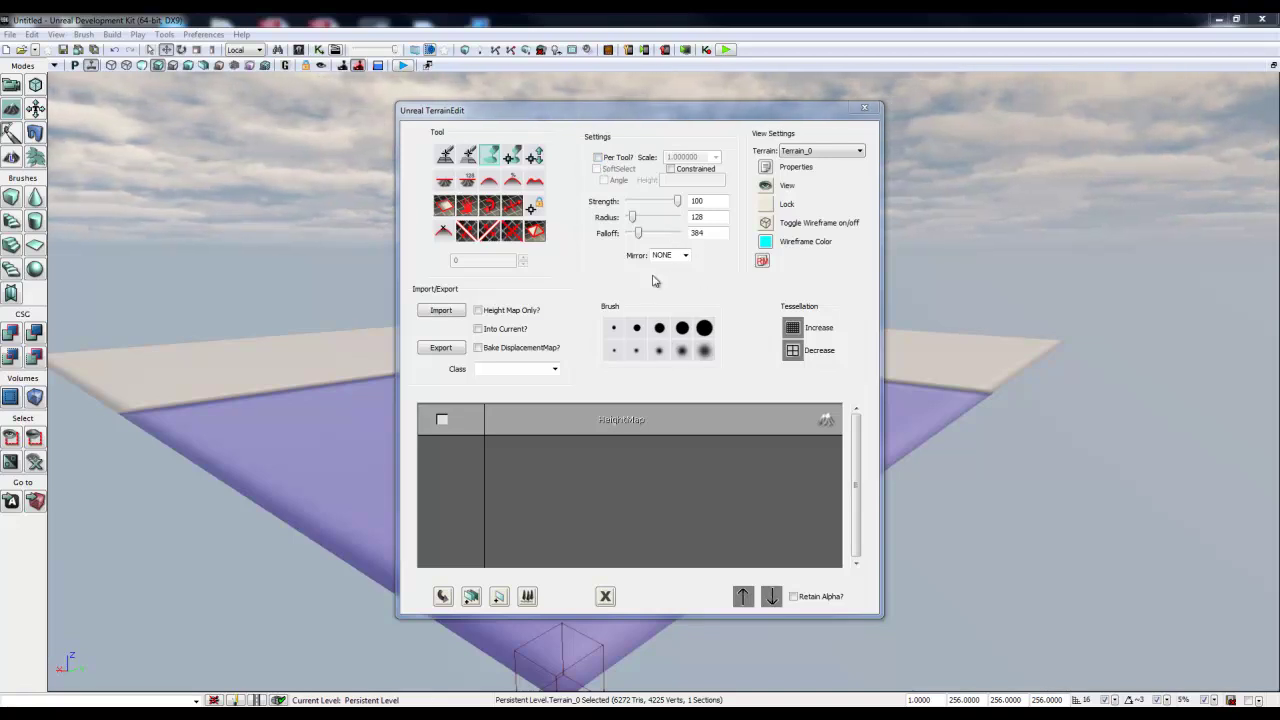
# - Set the terrain brush to radius 1908, falloff 2048 and strength 62
pyautogui.moveTo(633, 218); pyautogui.dragTo(649, 236)
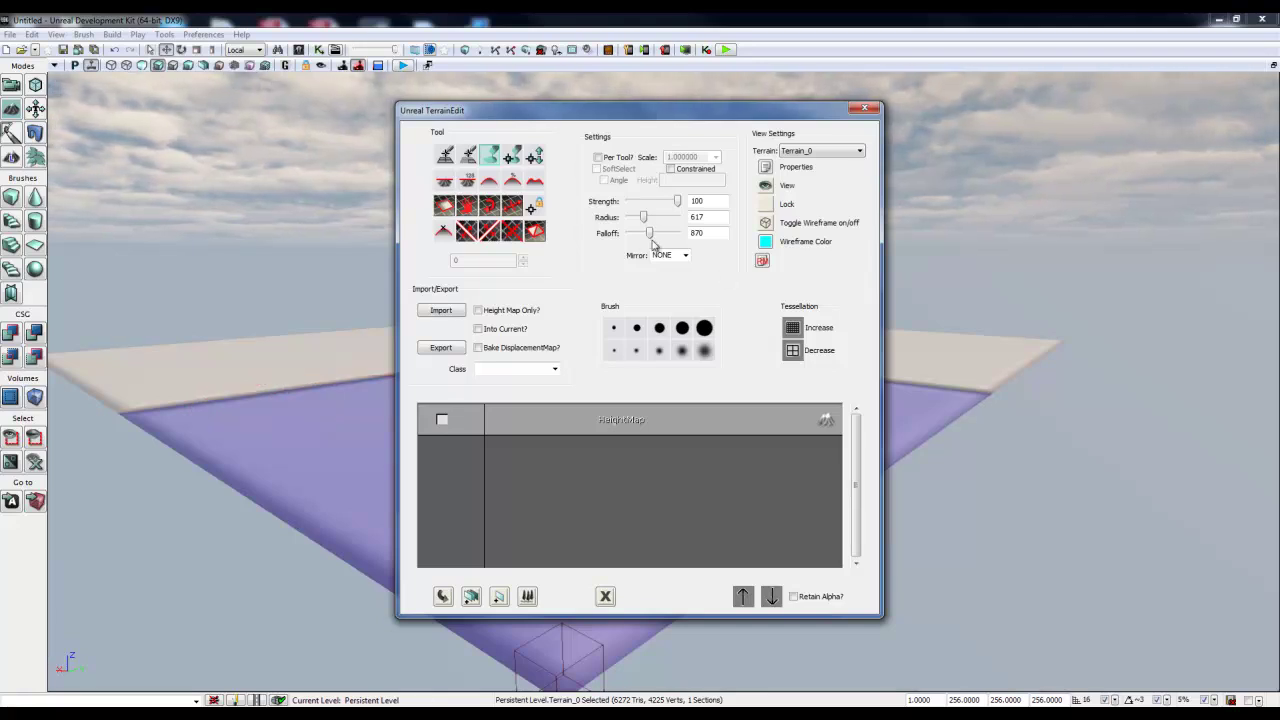
pyautogui.moveTo(650, 233); pyautogui.dragTo(678, 233)
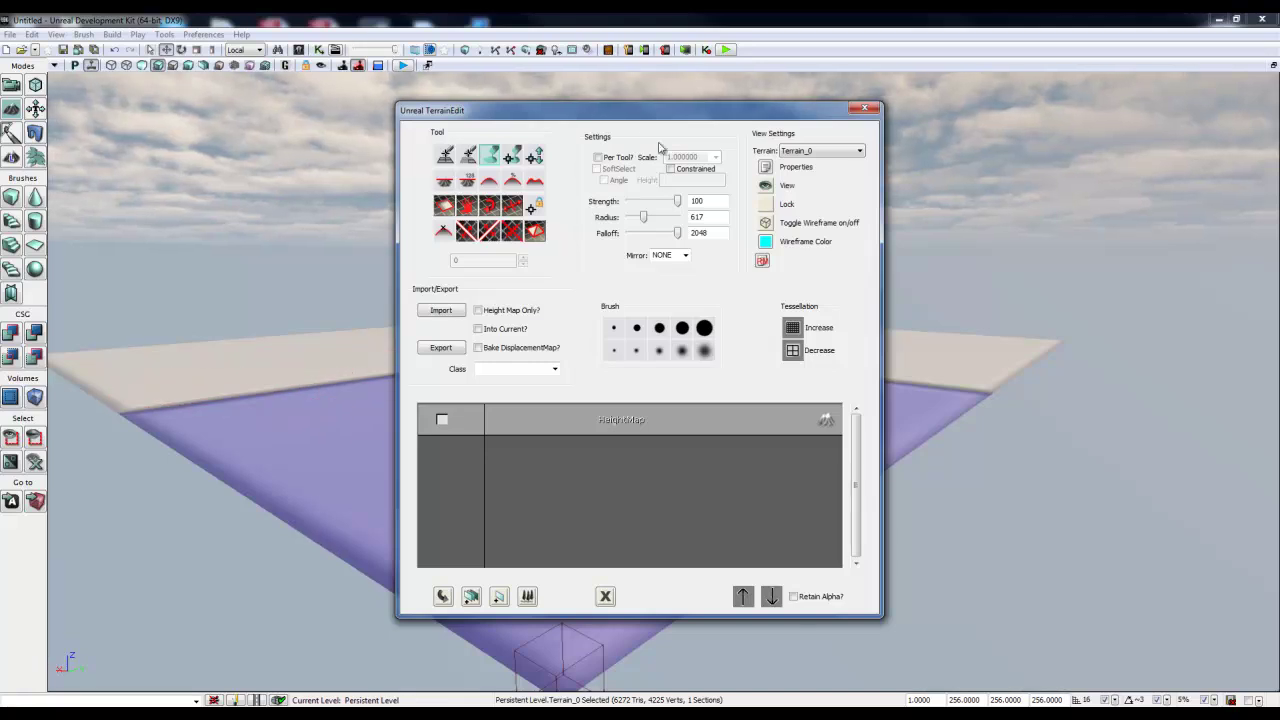
pyautogui.moveTo(650, 118); pyautogui.dragTo(994, 116)
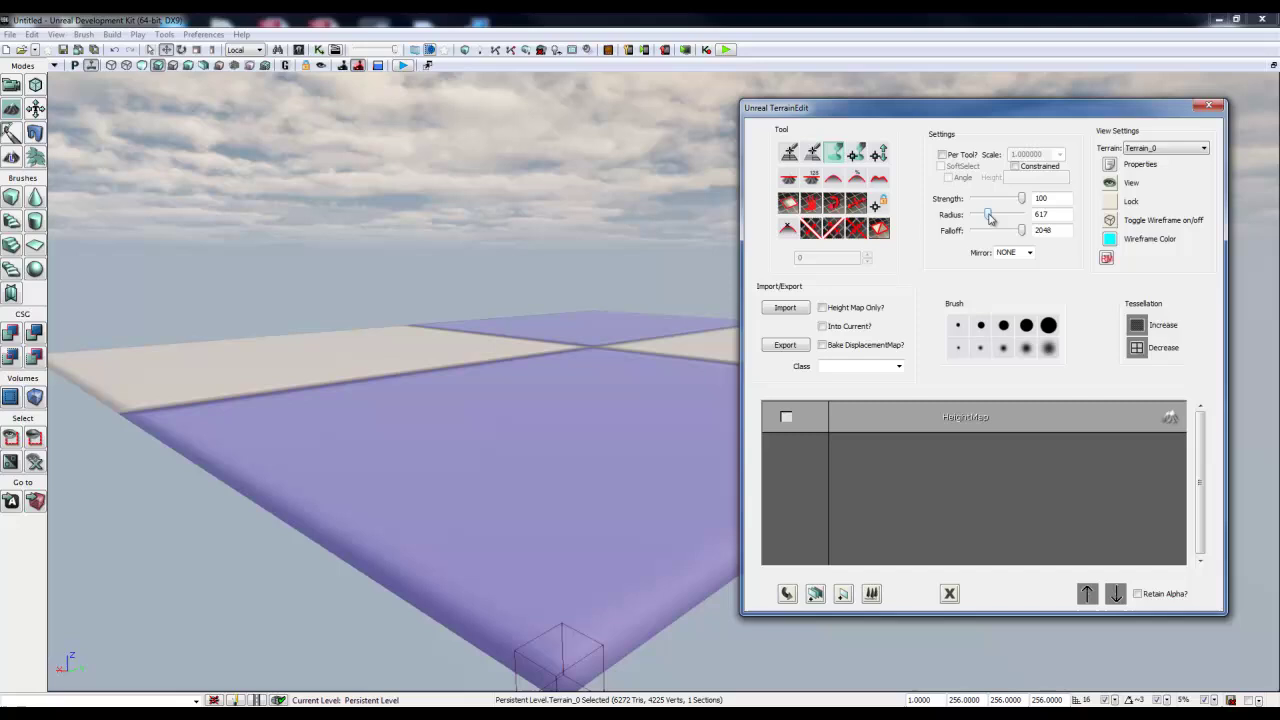
pyautogui.moveTo(987, 215); pyautogui.dragTo(1015, 216)
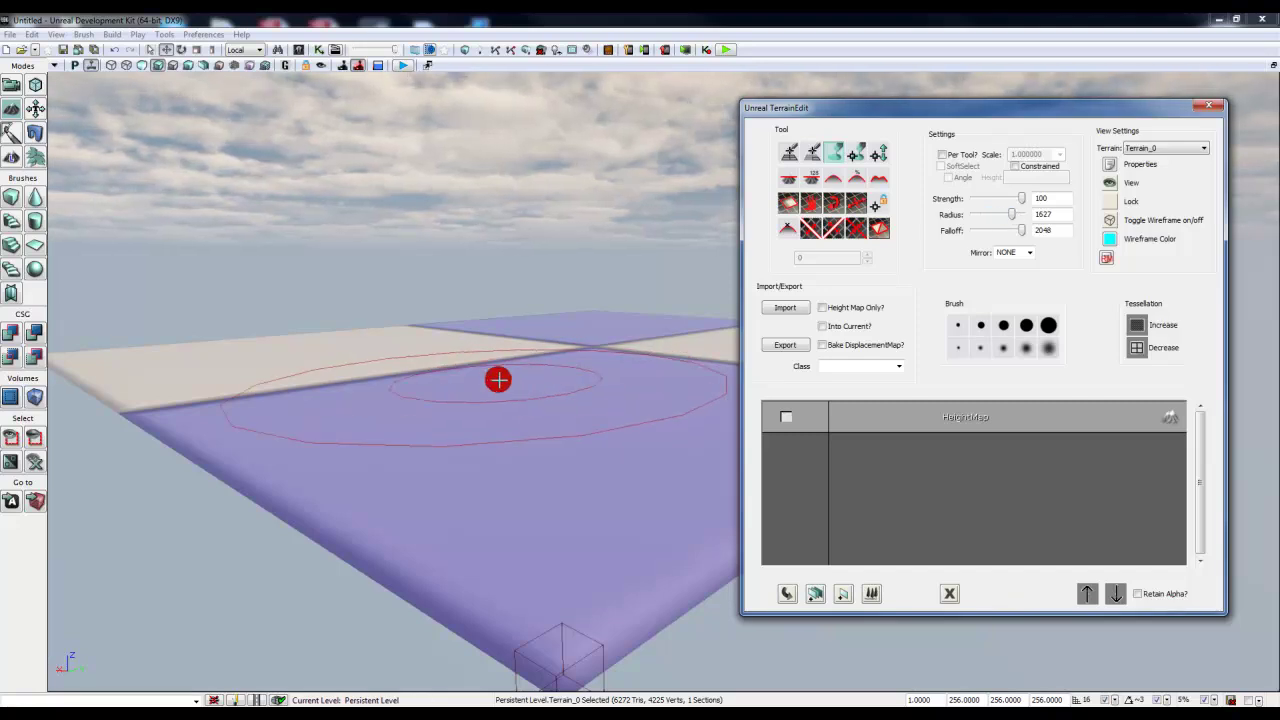
pyautogui.moveTo(1016, 216); pyautogui.dragTo(1003, 200)
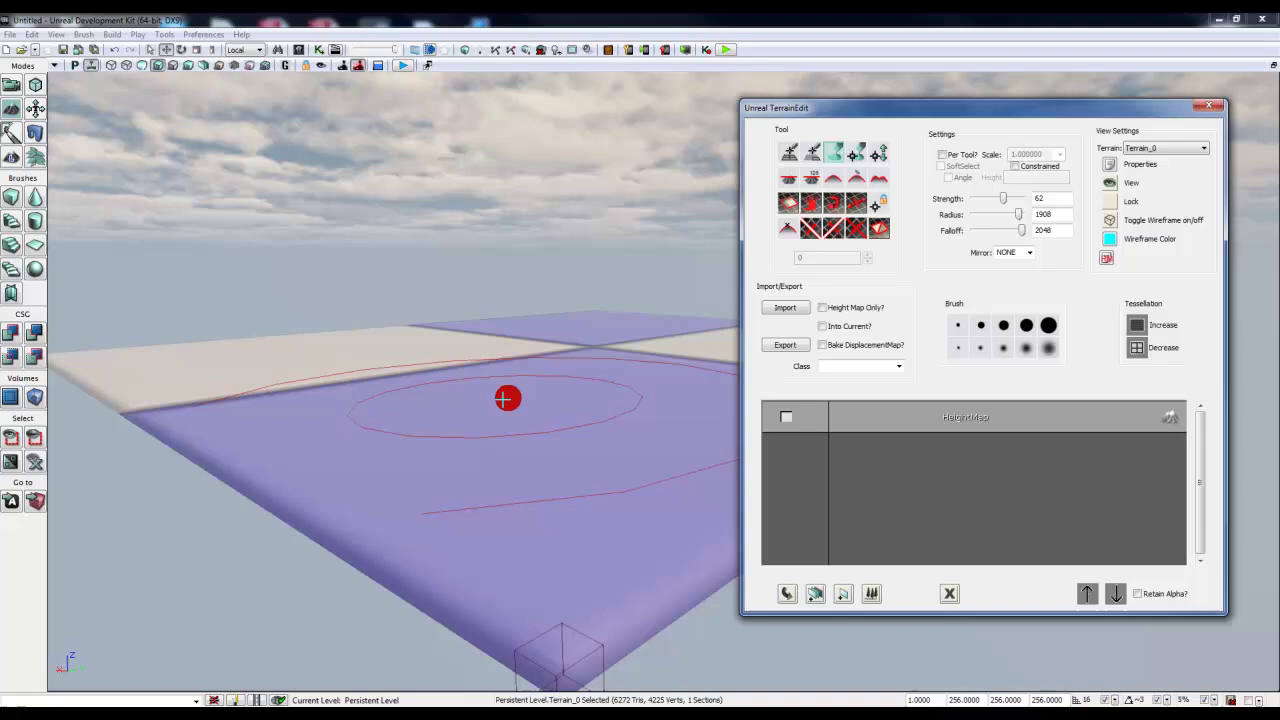
# - Try the largest soft brush with radius 1571 and falloff 1375, and the largest hard brush with radius 1178 and falloff 898
pyautogui.click(1050, 348)
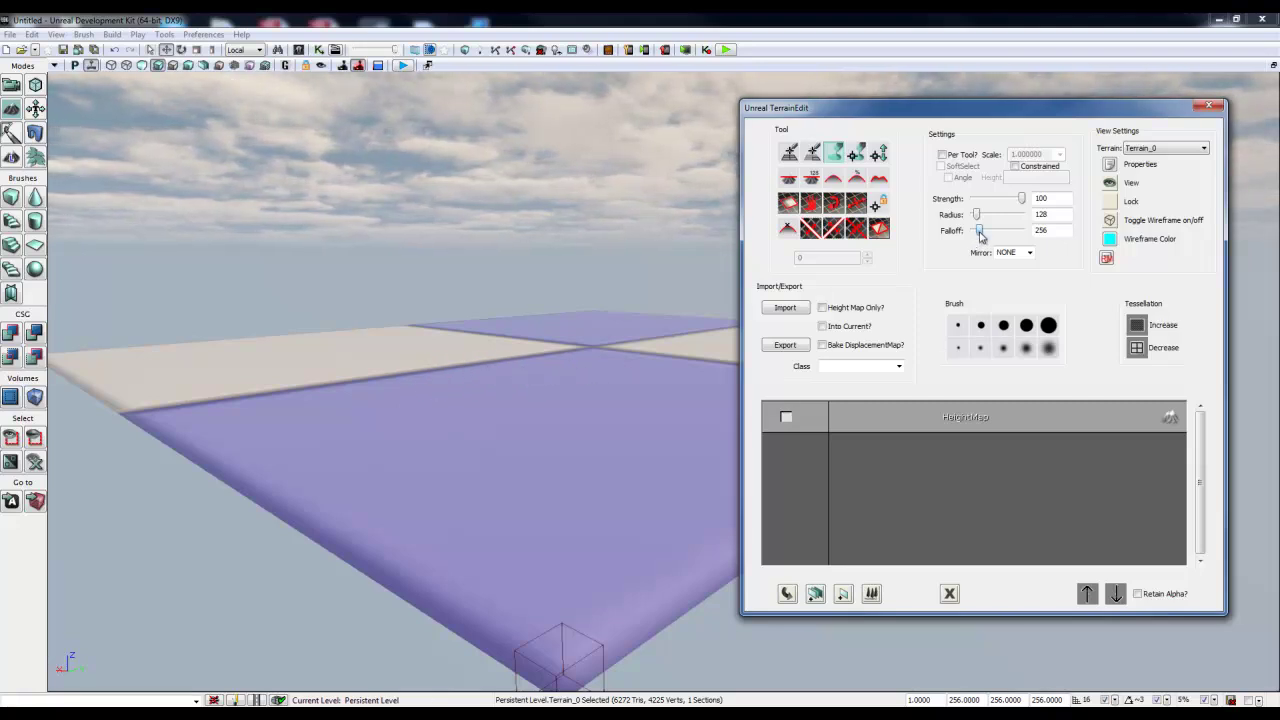
pyautogui.moveTo(980, 231)
pyautogui.mouseDown()
pyautogui.moveTo(1007, 231)
pyautogui.moveTo(1010, 215)
pyautogui.mouseUp()
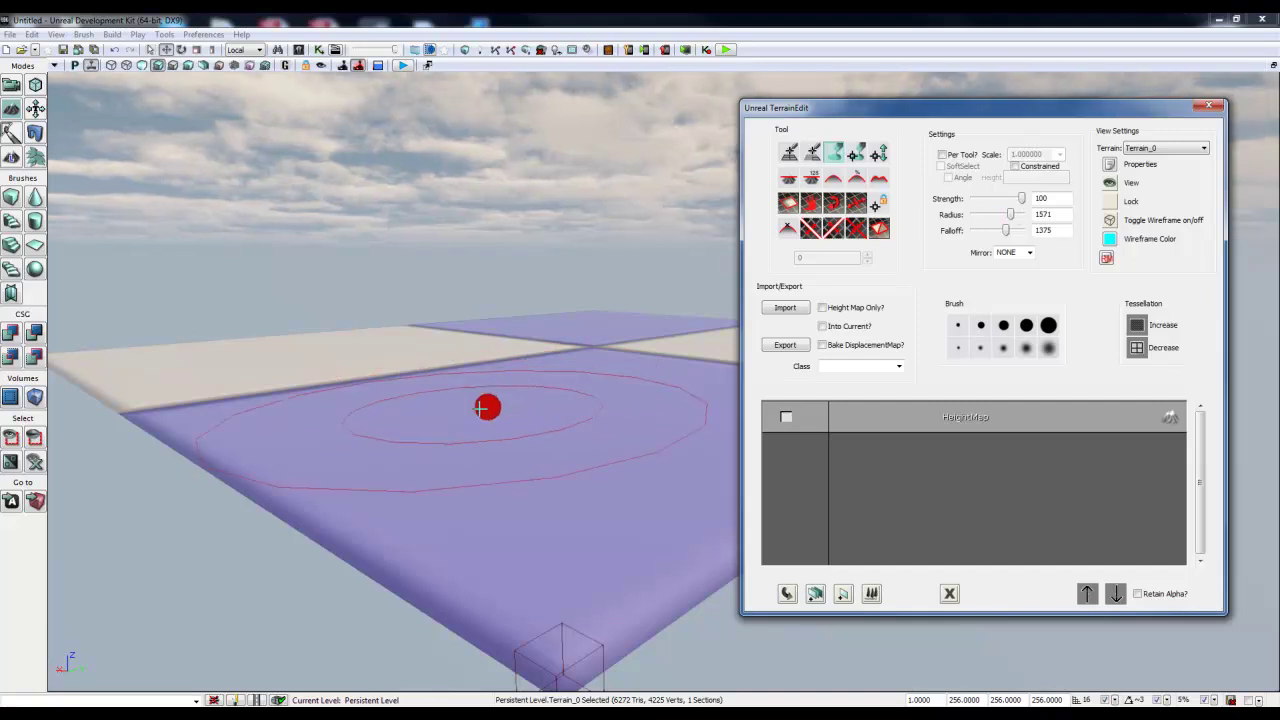
pyautogui.click(1048, 325)
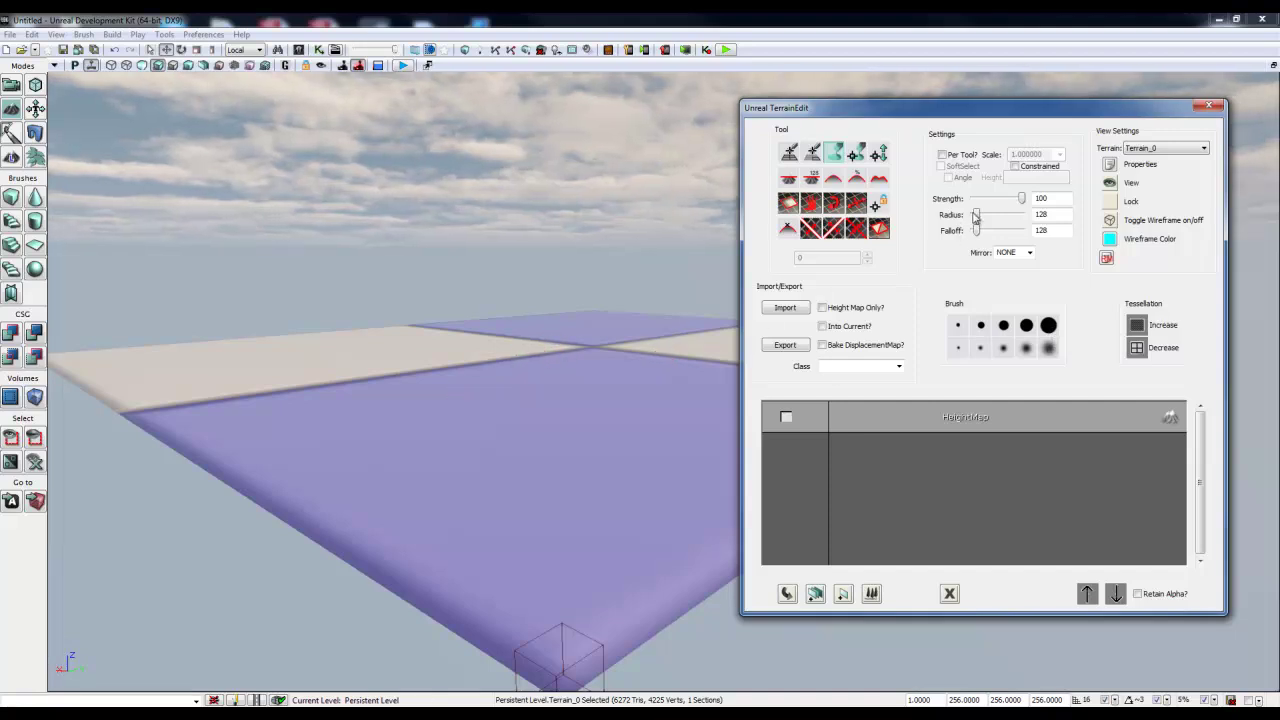
pyautogui.moveTo(976, 215)
pyautogui.mouseDown()
pyautogui.moveTo(1005, 217)
pyautogui.moveTo(995, 231)
pyautogui.mouseUp()
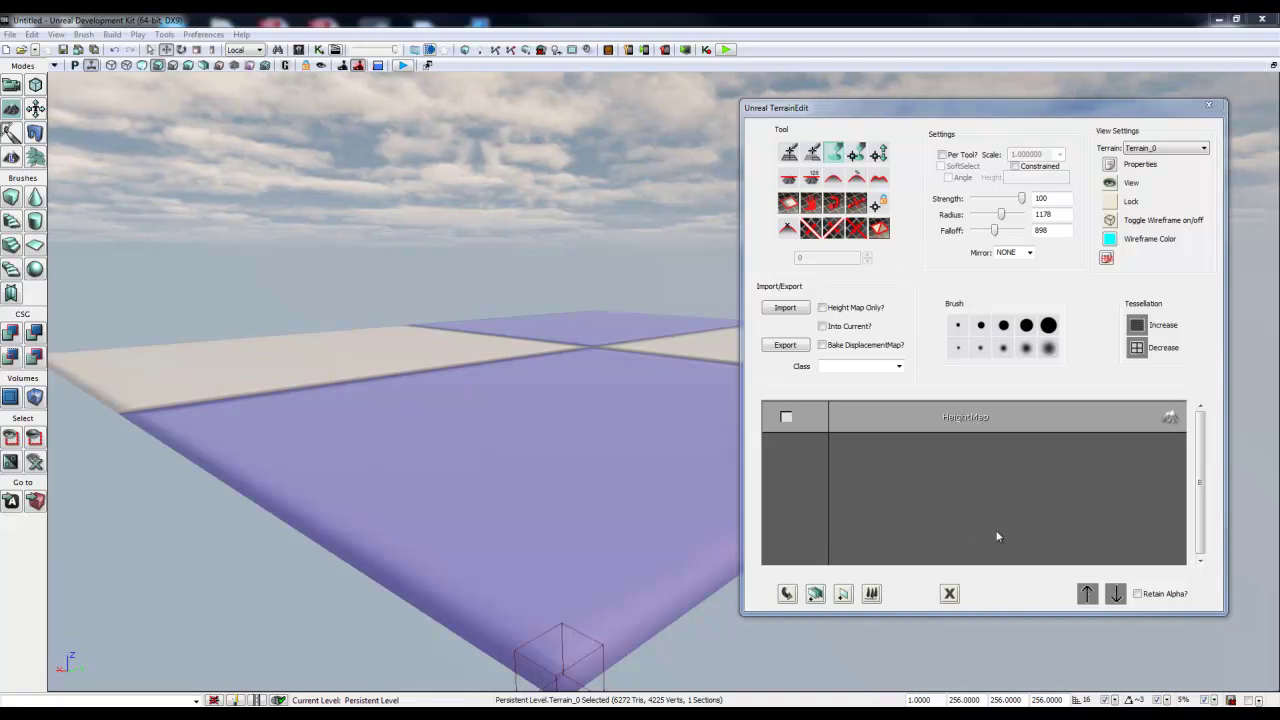
# - Turn on the wireframe overlay for the terrain
pyautogui.click(1110, 221)
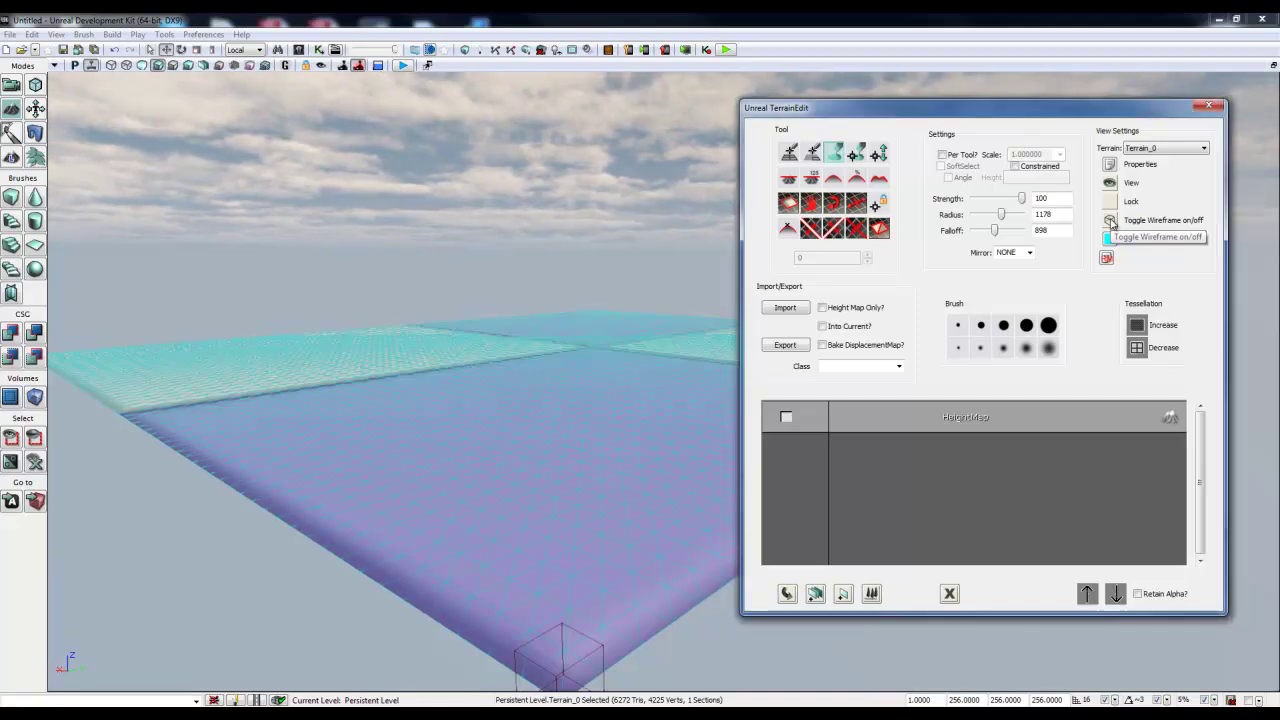
pyautogui.moveTo(442, 351)
pyautogui.mouseDown(button='right')
pyautogui.moveTo(505, 310)
pyautogui.moveTo(546, 340)
pyautogui.moveTo(517, 366)
pyautogui.moveTo(421, 402)
pyautogui.moveTo(457, 380)
pyautogui.moveTo(354, 448)
pyautogui.moveTo(394, 446)
pyautogui.moveTo(357, 459)
pyautogui.mouseUp(button='right')
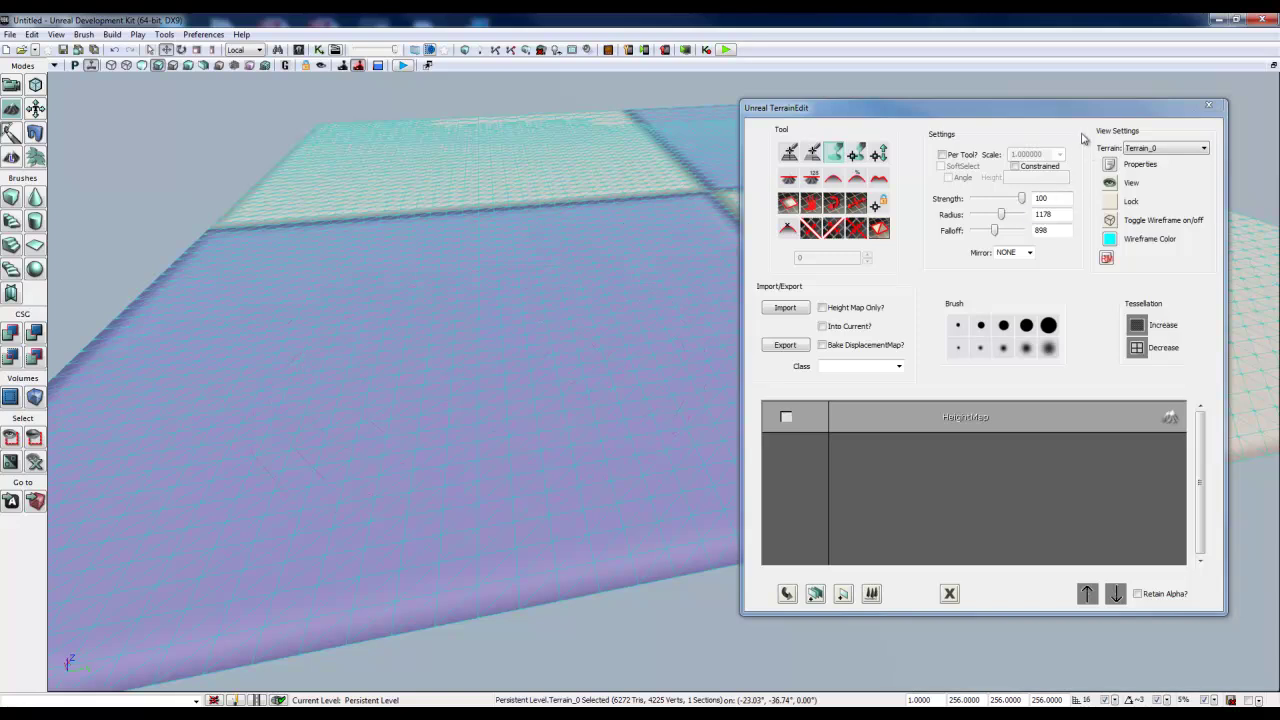
# - Choose the largest soft brush preset and set its radius to 1150 and its falloff to 309
pyautogui.moveTo(1077, 111); pyautogui.dragTo(1155, 103)
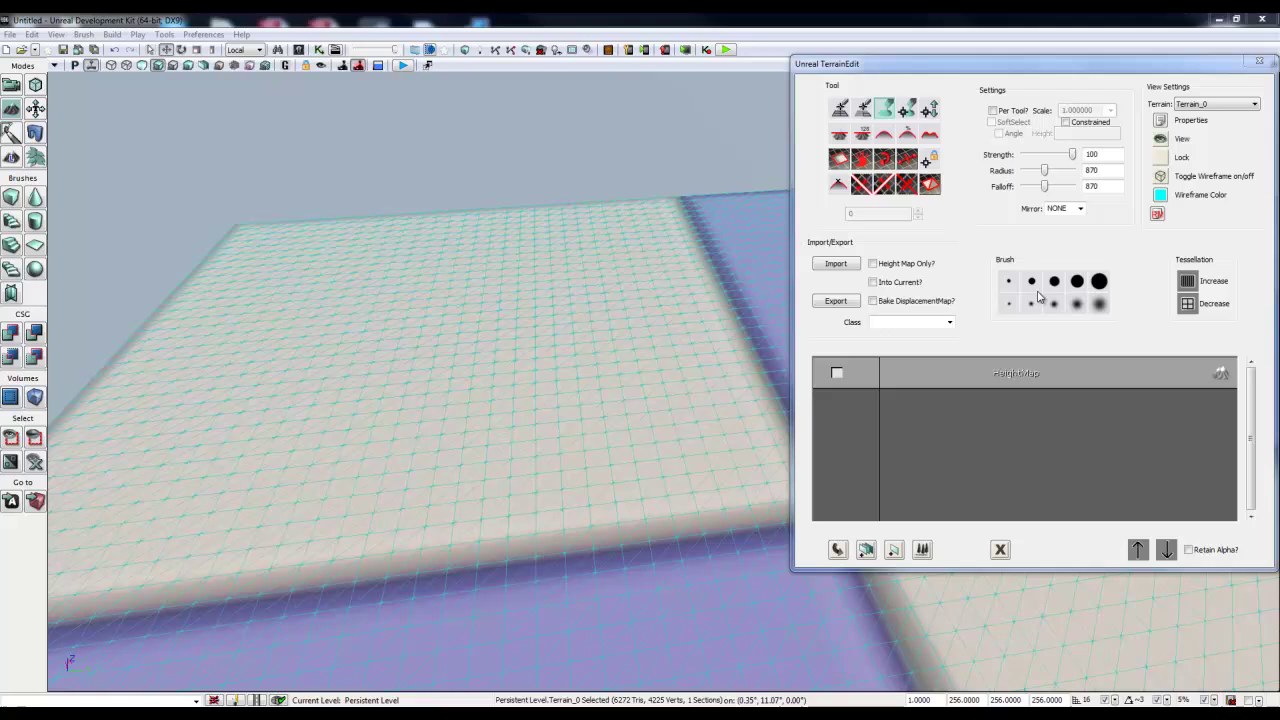
pyautogui.click(1098, 305)
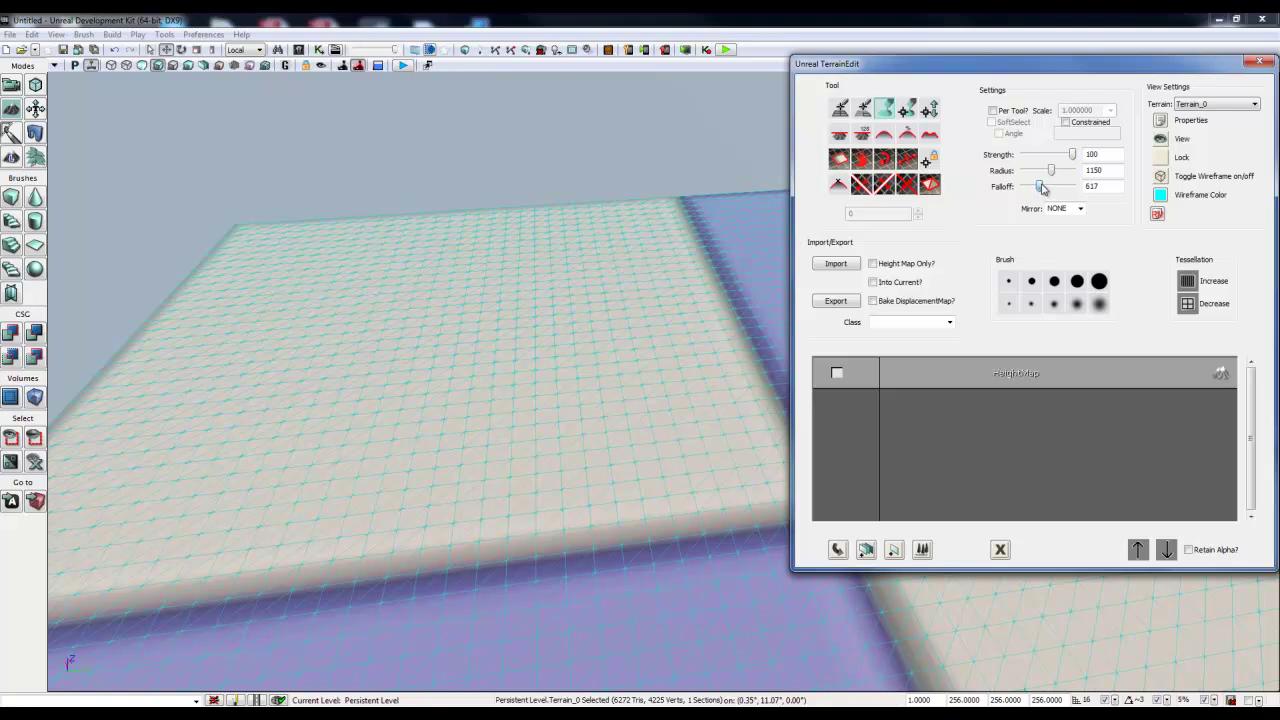
pyautogui.moveTo(1041, 185); pyautogui.dragTo(1043, 186)
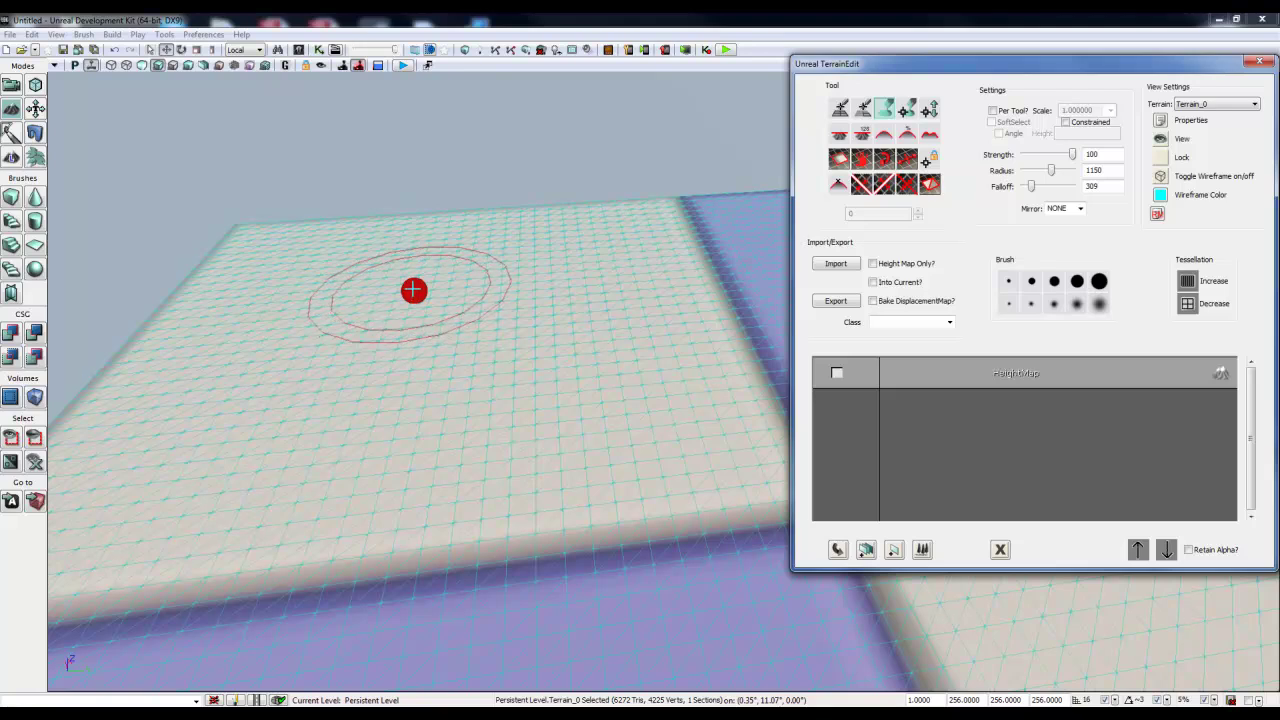
# - Paint steep hills across one light terrain section and low hills along the adjacent purple section
pyautogui.moveTo(414, 290)
pyautogui.keyDown('ctrl'); pyautogui.mouseDown()
pyautogui.moveTo(663, 286)
pyautogui.moveTo(654, 314)
pyautogui.moveTo(400, 391)
pyautogui.moveTo(374, 480)
pyautogui.moveTo(577, 477)
pyautogui.moveTo(576, 541)
pyautogui.moveTo(354, 541)
pyautogui.mouseUp(); pyautogui.keyUp('ctrl')
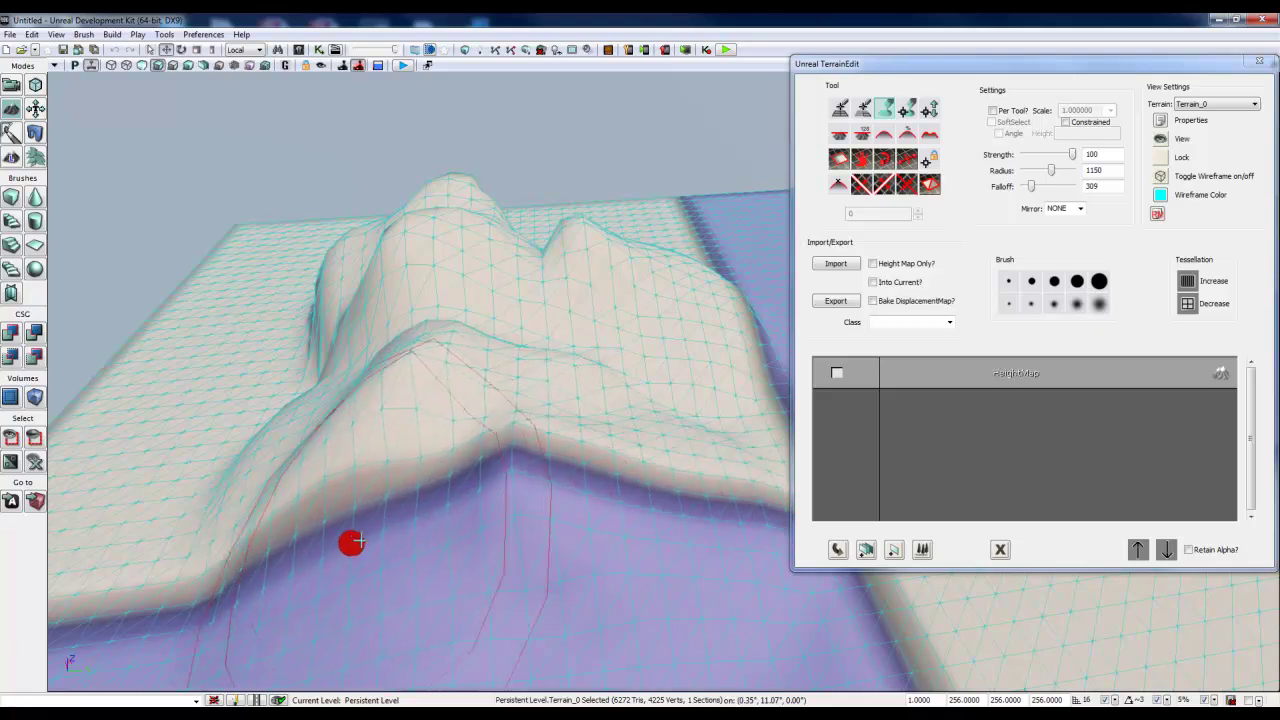
pyautogui.moveTo(486, 369)
pyautogui.mouseDown(button='right')
pyautogui.moveTo(415, 388)
pyautogui.moveTo(532, 387)
pyautogui.moveTo(554, 352)
pyautogui.moveTo(604, 369)
pyautogui.moveTo(694, 360)
pyautogui.moveTo(546, 329)
pyautogui.moveTo(669, 340)
pyautogui.moveTo(609, 320)
pyautogui.moveTo(421, 329)
pyautogui.moveTo(406, 349)
pyautogui.moveTo(451, 343)
pyautogui.mouseUp(button='right')
pyautogui.scroll(-4, 557, 360)
pyautogui.scroll(3, 577, 326)
pyautogui.moveTo(442, 401)
pyautogui.mouseDown(button='right')
pyautogui.moveTo(434, 366)
pyautogui.moveTo(357, 363)
pyautogui.moveTo(472, 371)
pyautogui.mouseUp(button='right')
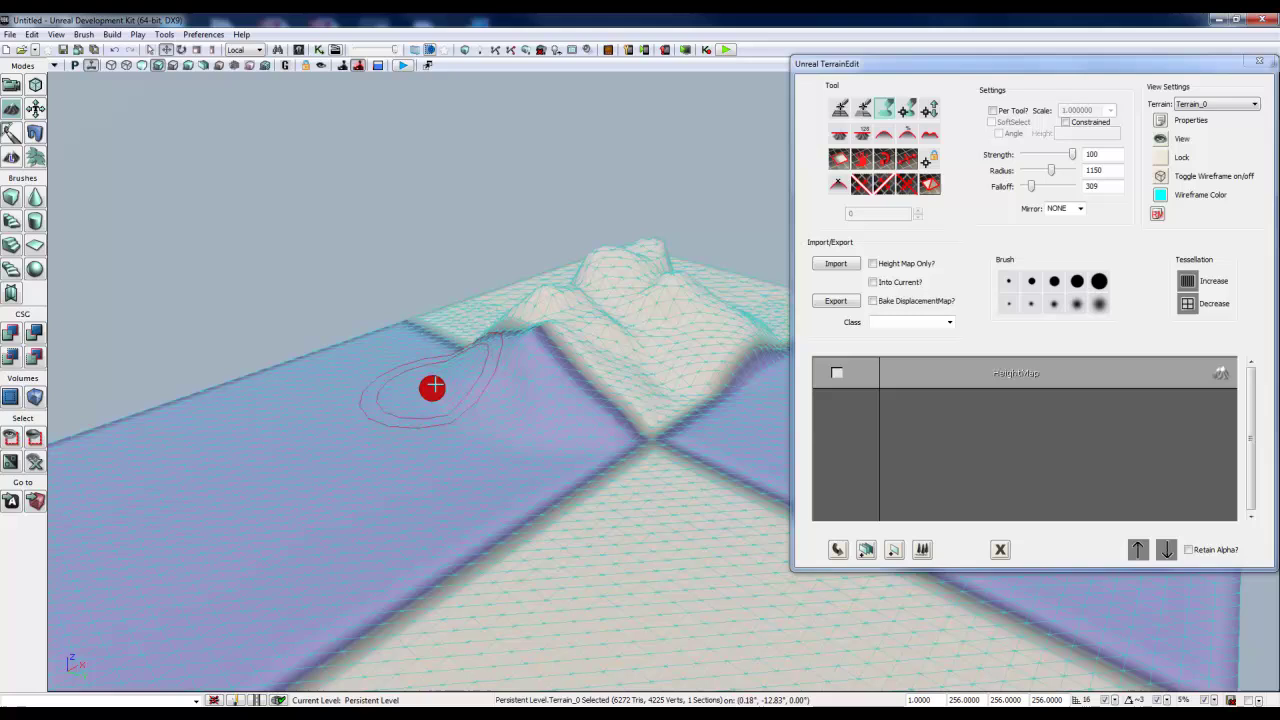
pyautogui.moveTo(357, 393)
pyautogui.keyDown('ctrl'); pyautogui.mouseDown()
pyautogui.moveTo(263, 417)
pyautogui.moveTo(149, 481)
pyautogui.moveTo(126, 510)
pyautogui.mouseUp(); pyautogui.keyUp('ctrl')
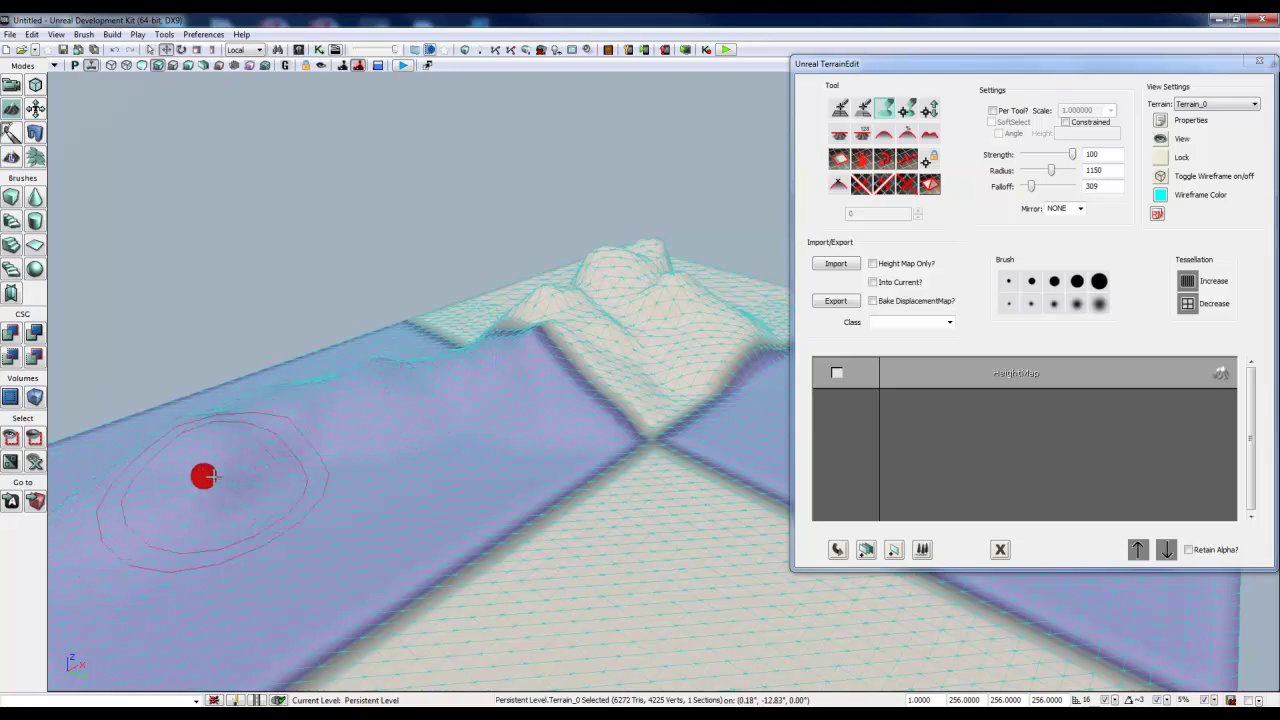
# - Raise the ground around the central crossing and paint a tall mound on the opposite light section's edge
pyautogui.moveTo(751, 457); pyautogui.dragTo(569, 426, button='right')
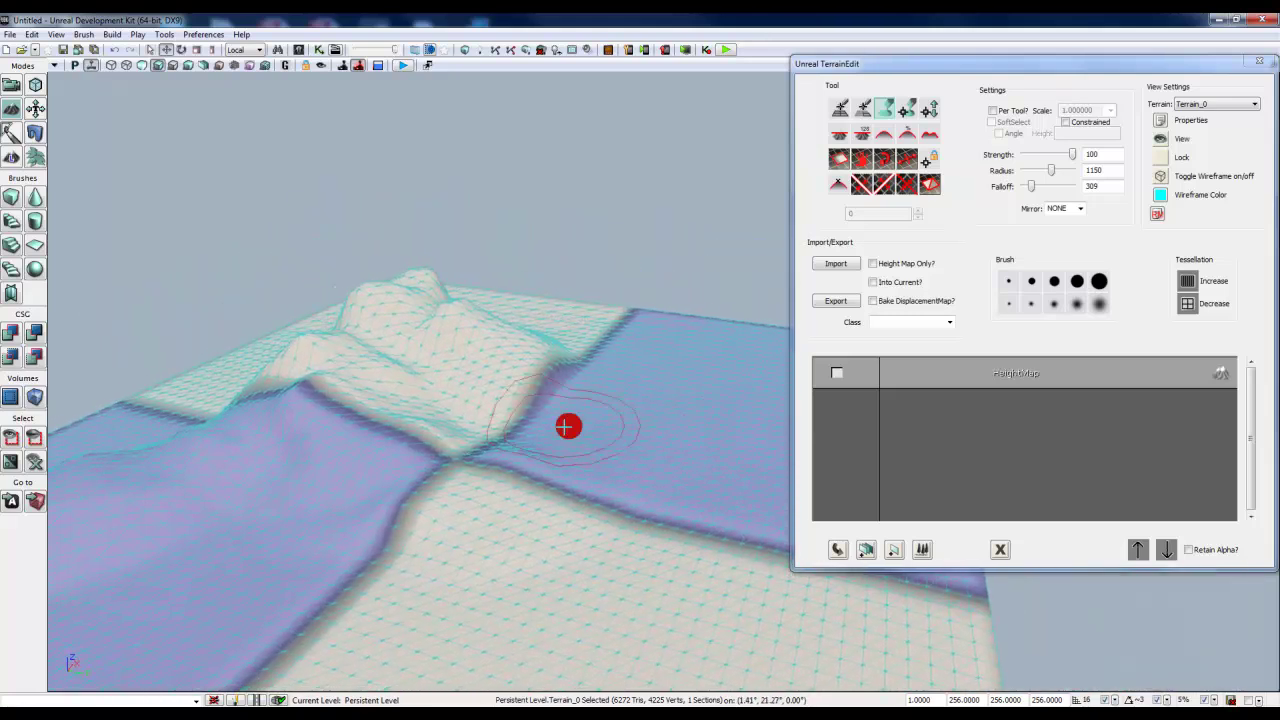
pyautogui.moveTo(777, 449)
pyautogui.mouseDown(button='right')
pyautogui.moveTo(749, 503)
pyautogui.moveTo(551, 526)
pyautogui.mouseUp(button='right')
pyautogui.moveTo(560, 360)
pyautogui.keyDown('ctrl'); pyautogui.mouseDown()
pyautogui.moveTo(569, 331)
pyautogui.moveTo(689, 286)
pyautogui.moveTo(510, 367)
pyautogui.mouseUp(); pyautogui.keyUp('ctrl')
pyautogui.moveTo(510, 369)
pyautogui.mouseDown(button='right')
pyautogui.moveTo(437, 354)
pyautogui.moveTo(360, 580)
pyautogui.mouseUp(button='right')
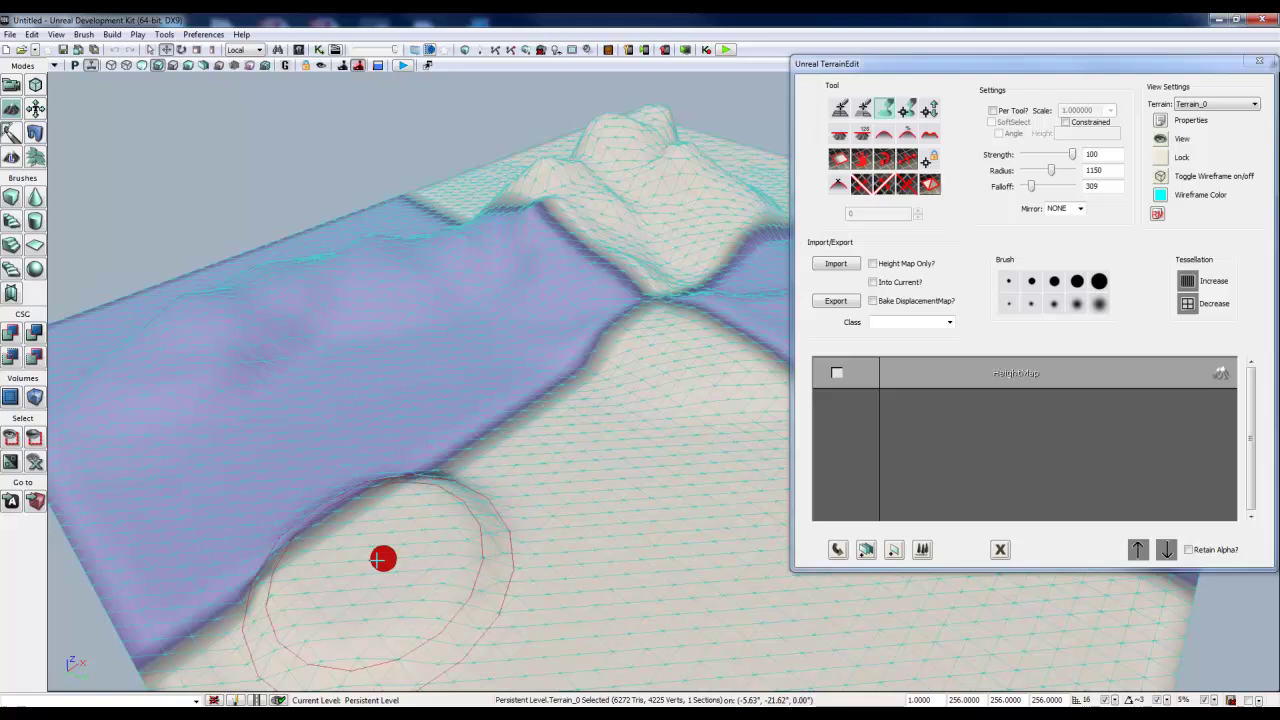
pyautogui.moveTo(366, 538)
pyautogui.keyDown('ctrl'); pyautogui.mouseDown()
pyautogui.moveTo(329, 489)
pyautogui.moveTo(466, 449)
pyautogui.moveTo(437, 526)
pyautogui.moveTo(367, 527)
pyautogui.moveTo(343, 497)
pyautogui.moveTo(368, 486)
pyautogui.moveTo(344, 498)
pyautogui.moveTo(501, 580)
pyautogui.mouseUp(); pyautogui.keyUp('ctrl')
pyautogui.scroll(1, 508, 598)
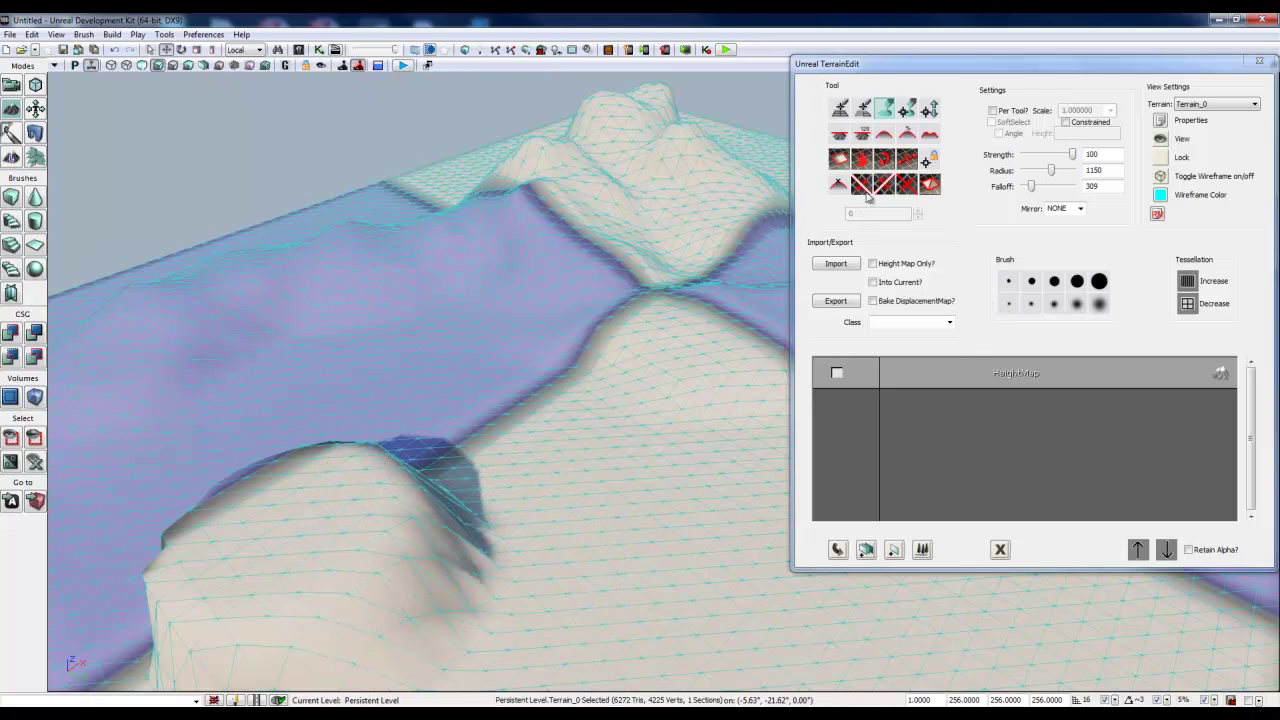
# - Smooth the tall mound on the light section's edge using the second-largest soft brush with radius 449 and falloff 421
pyautogui.click(885, 135)
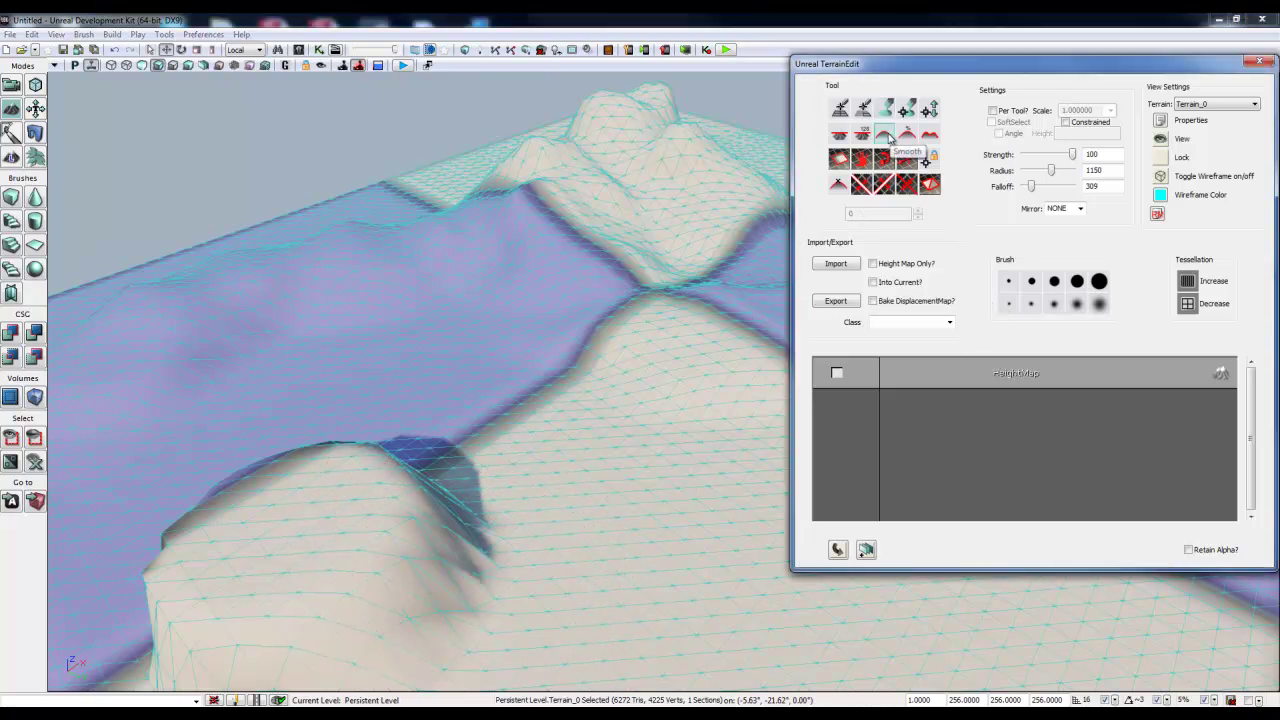
pyautogui.click(1078, 304)
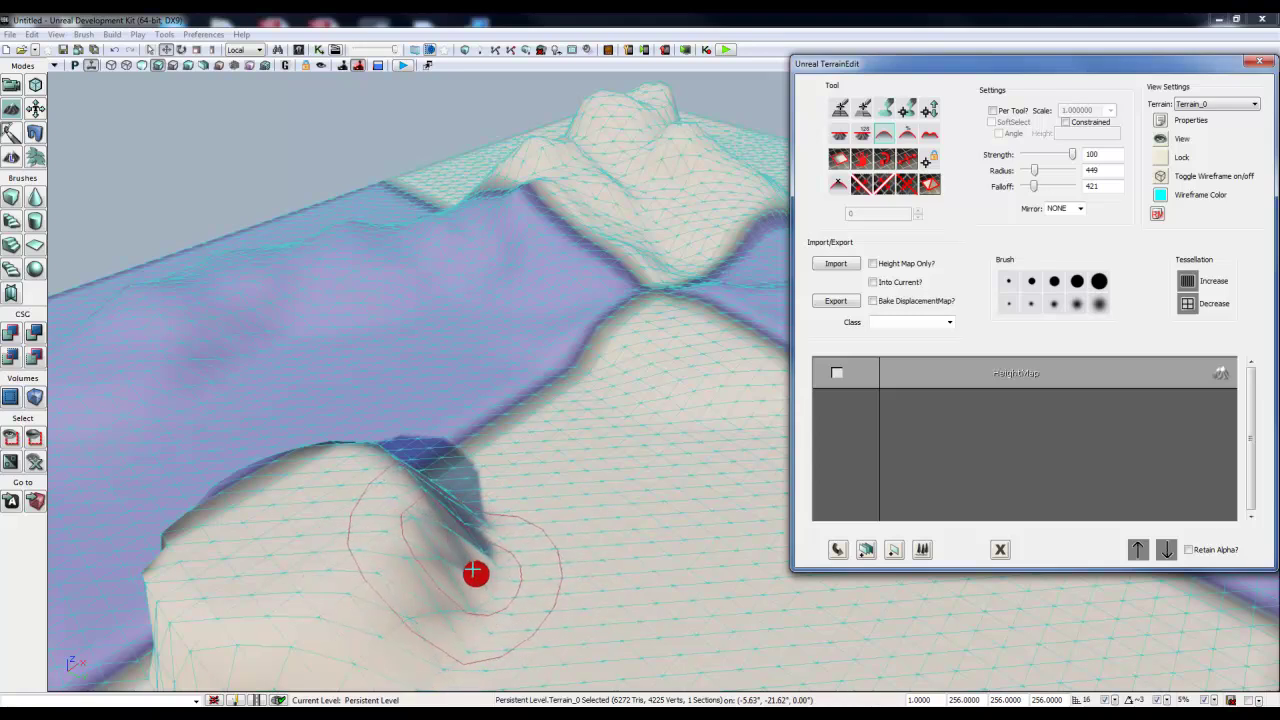
pyautogui.moveTo(475, 572)
pyautogui.keyDown('ctrl'); pyautogui.mouseDown()
pyautogui.moveTo(460, 517)
pyautogui.moveTo(489, 520)
pyautogui.moveTo(383, 640)
pyautogui.mouseUp(); pyautogui.keyUp('ctrl')
pyautogui.moveTo(519, 549)
pyautogui.mouseDown(button='right')
pyautogui.moveTo(400, 592)
pyautogui.moveTo(360, 560)
pyautogui.mouseUp(button='right')
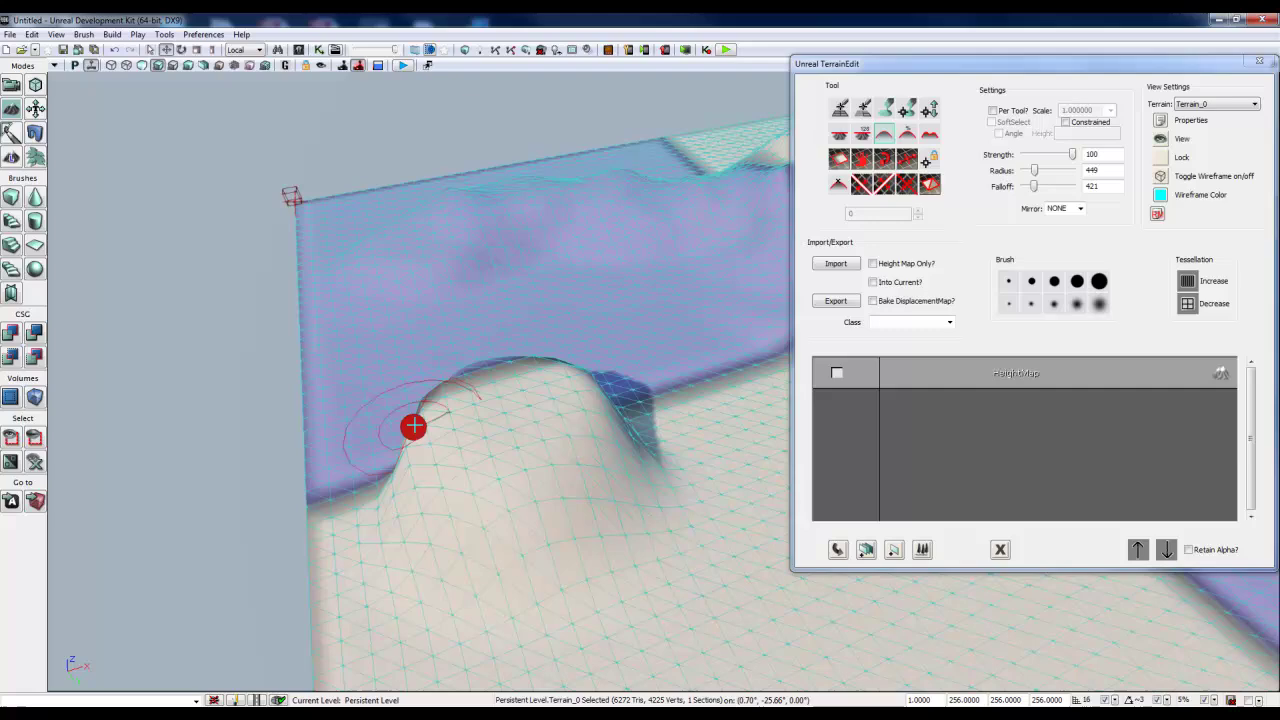
# - Examine the smoothed mound and the surrounding hills from several angles
pyautogui.moveTo(409, 463)
pyautogui.mouseDown(button='right')
pyautogui.moveTo(314, 371)
pyautogui.moveTo(371, 314)
pyautogui.moveTo(1260, 451)
pyautogui.moveTo(383, 509)
pyautogui.mouseUp(button='right')
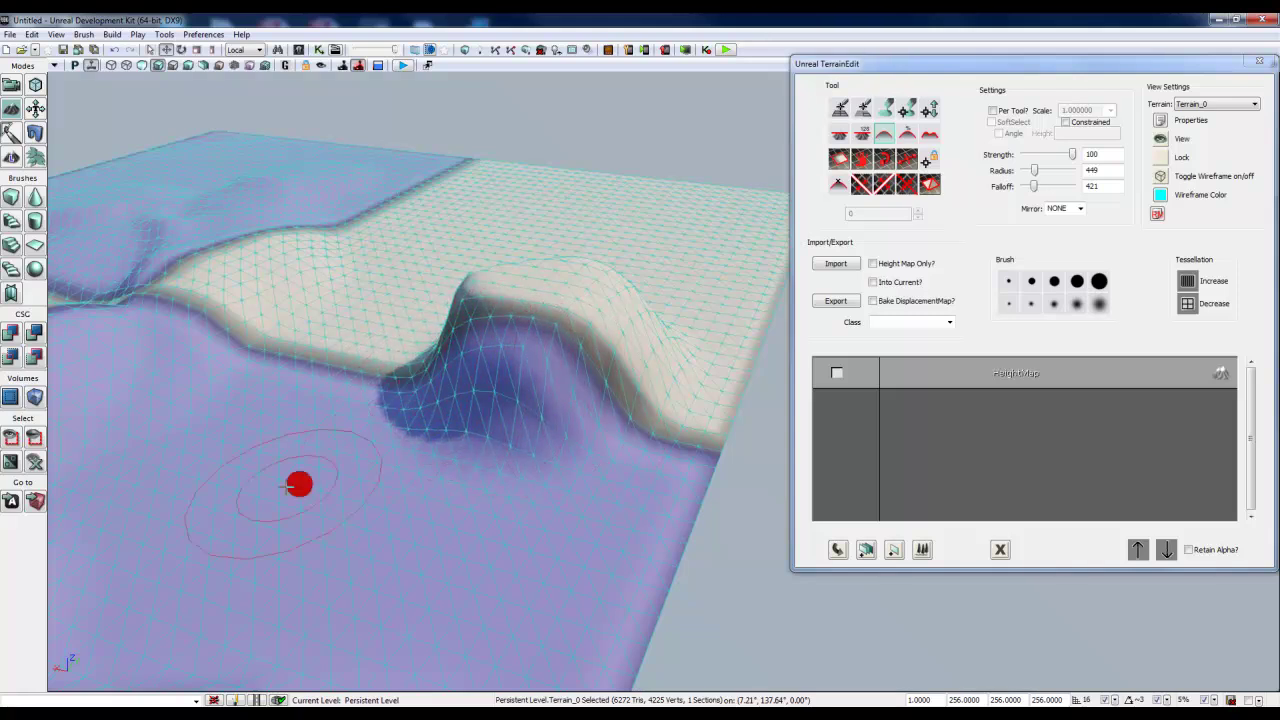
pyautogui.moveTo(371, 429)
pyautogui.mouseDown(button='right')
pyautogui.moveTo(411, 400)
pyautogui.moveTo(486, 426)
pyautogui.mouseUp(button='right')
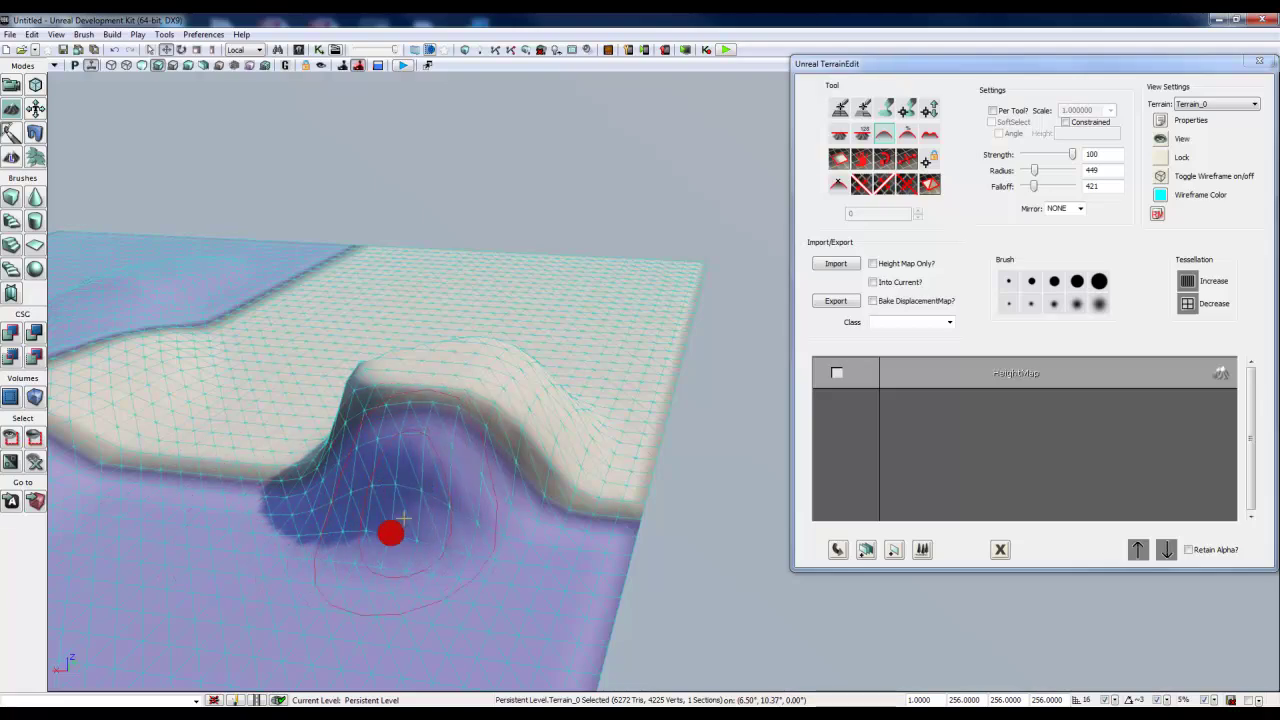
pyautogui.moveTo(404, 518); pyautogui.dragTo(589, 477, button='right')
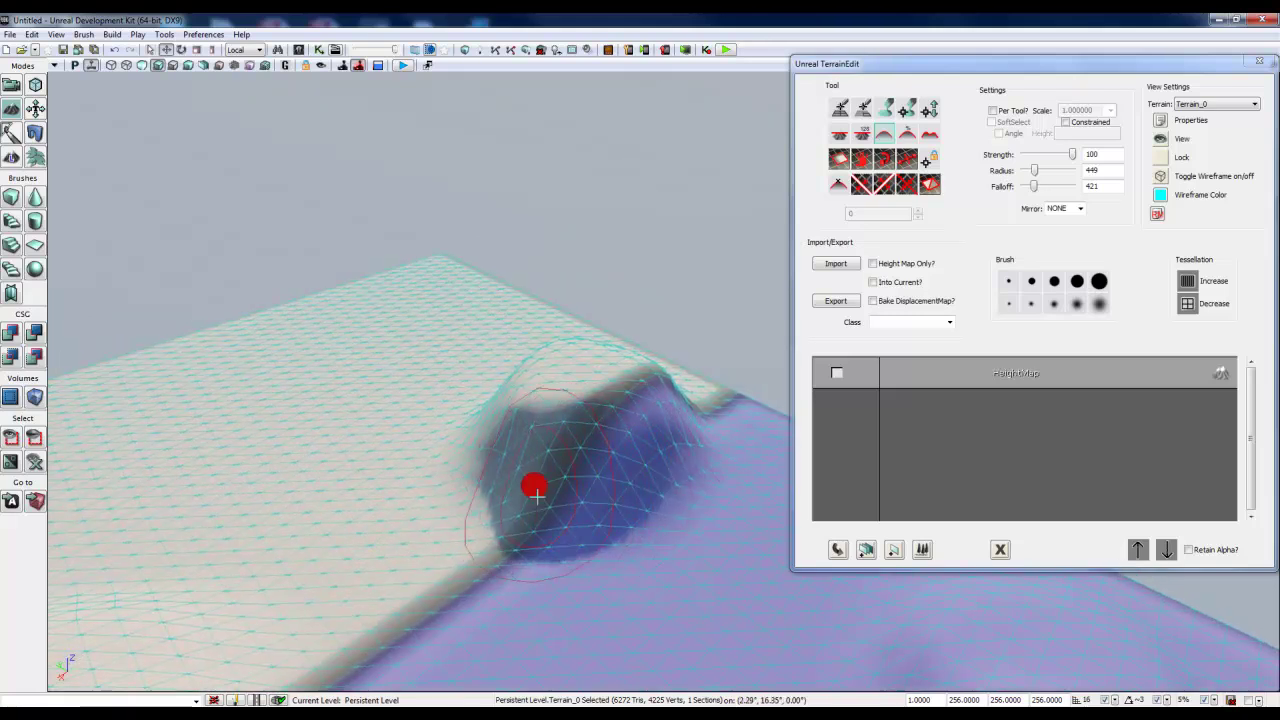
pyautogui.moveTo(572, 488)
pyautogui.mouseDown(button='right')
pyautogui.moveTo(423, 474)
pyautogui.moveTo(271, 506)
pyautogui.moveTo(731, 446)
pyautogui.moveTo(790, 391)
pyautogui.moveTo(743, 517)
pyautogui.moveTo(711, 486)
pyautogui.moveTo(541, 506)
pyautogui.moveTo(667, 459)
pyautogui.moveTo(162, 470)
pyautogui.moveTo(70, 440)
pyautogui.moveTo(70, 415)
pyautogui.moveTo(246, 424)
pyautogui.moveTo(663, 500)
pyautogui.moveTo(780, 487)
pyautogui.moveTo(457, 500)
pyautogui.moveTo(543, 463)
pyautogui.moveTo(525, 500)
pyautogui.moveTo(429, 495)
pyautogui.moveTo(540, 493)
pyautogui.moveTo(457, 494)
pyautogui.moveTo(537, 517)
pyautogui.moveTo(417, 483)
pyautogui.moveTo(421, 515)
pyautogui.moveTo(263, 543)
pyautogui.moveTo(469, 471)
pyautogui.mouseUp(button='right')
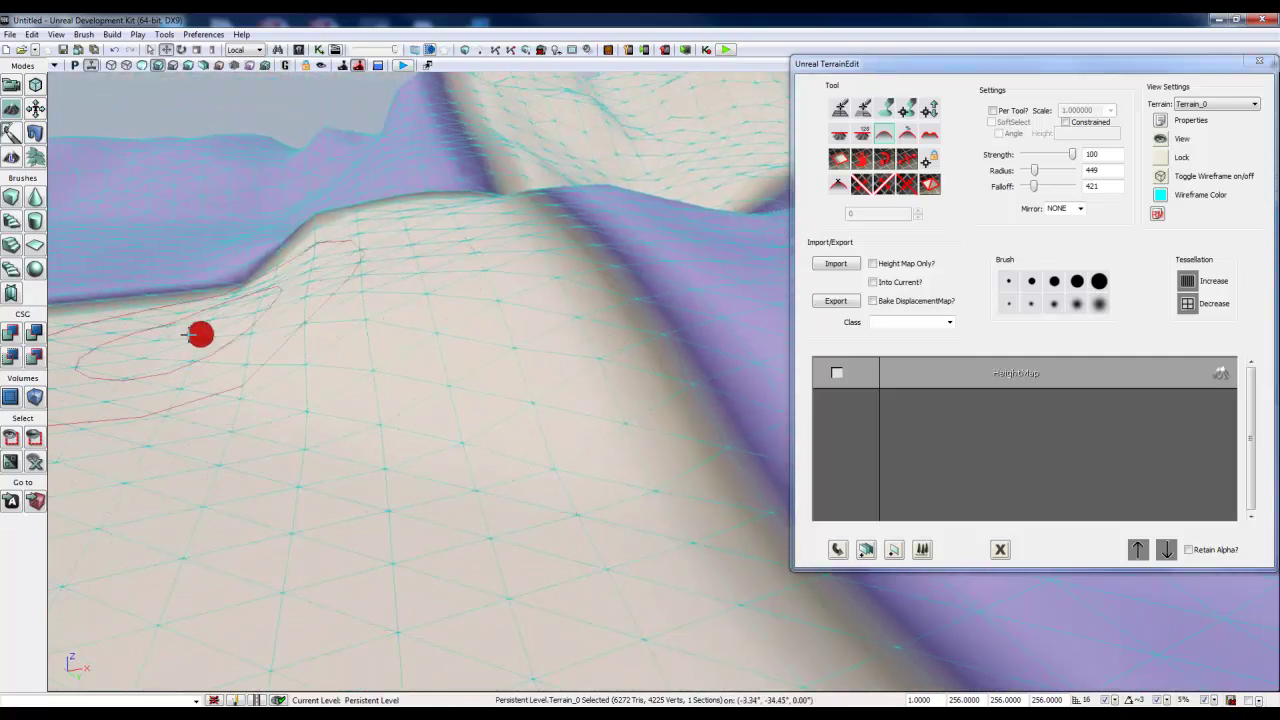
pyautogui.moveTo(190, 334)
pyautogui.mouseDown(button='right')
pyautogui.moveTo(617, 380)
pyautogui.moveTo(428, 405)
pyautogui.mouseUp(button='right')
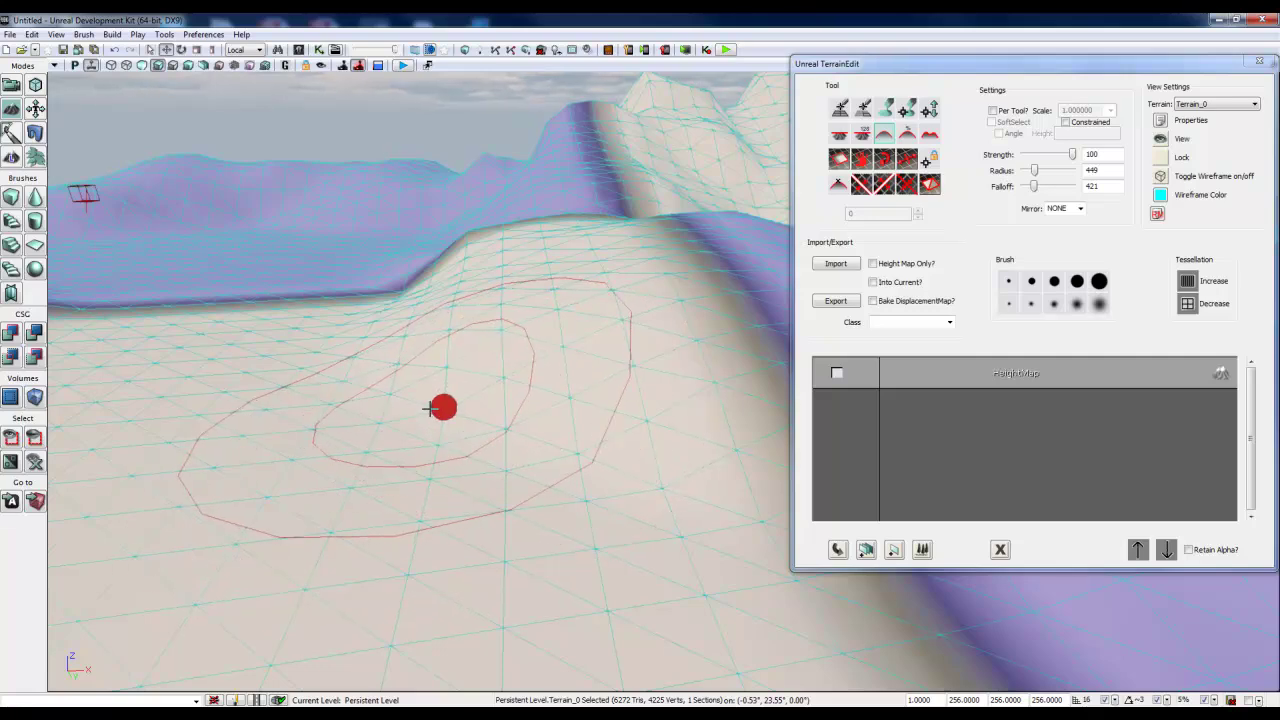
pyautogui.moveTo(423, 426); pyautogui.dragTo(457, 437, button='right')
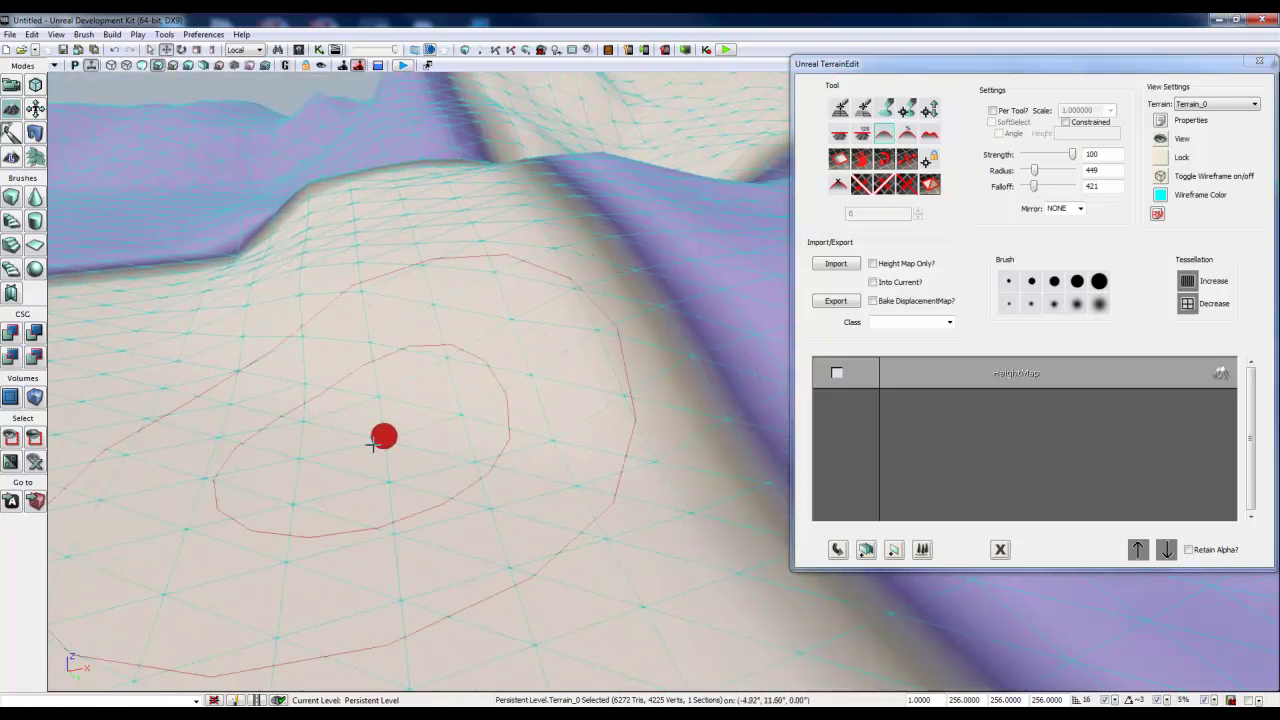
pyautogui.moveTo(373, 444)
pyautogui.mouseDown(button='right')
pyautogui.moveTo(222, 388)
pyautogui.moveTo(89, 363)
pyautogui.moveTo(159, 359)
pyautogui.mouseUp(button='right')
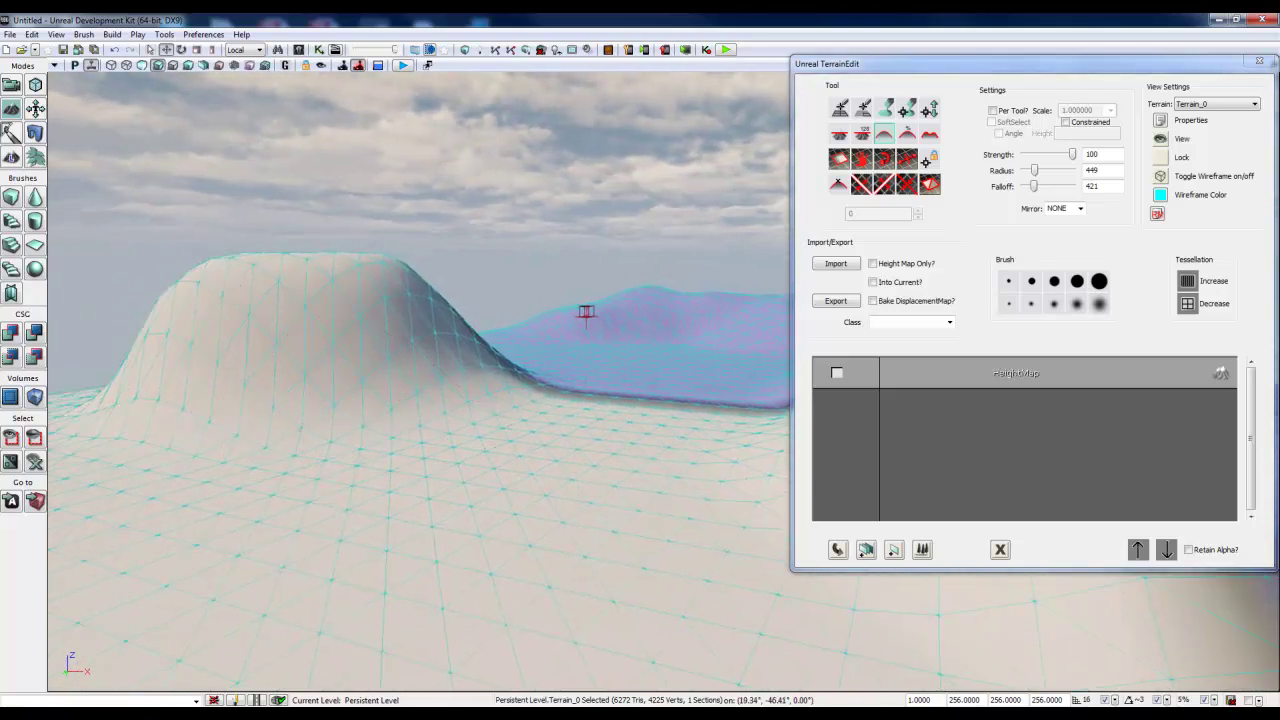
pyautogui.moveTo(420, 380); pyautogui.dragTo(530, 420, button='right')
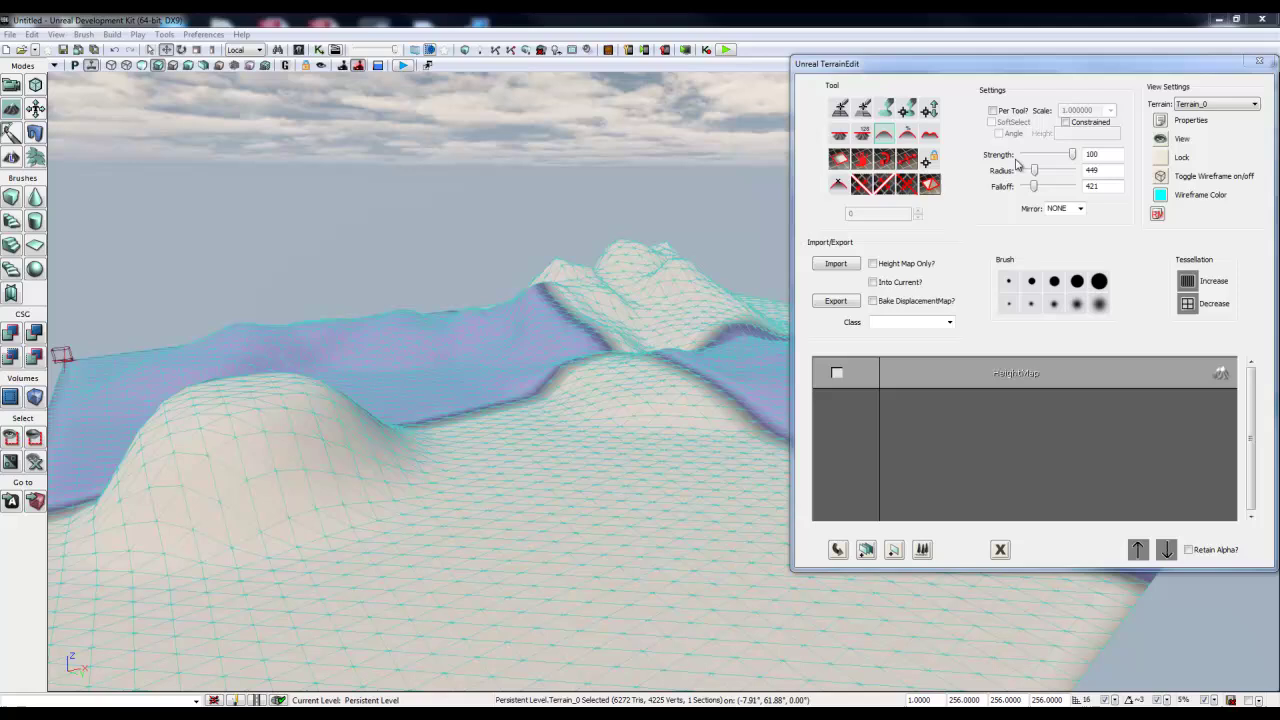
# - Level the mound's slope facing the central crossing into a ledge with the Average tool
pyautogui.click(908, 135)
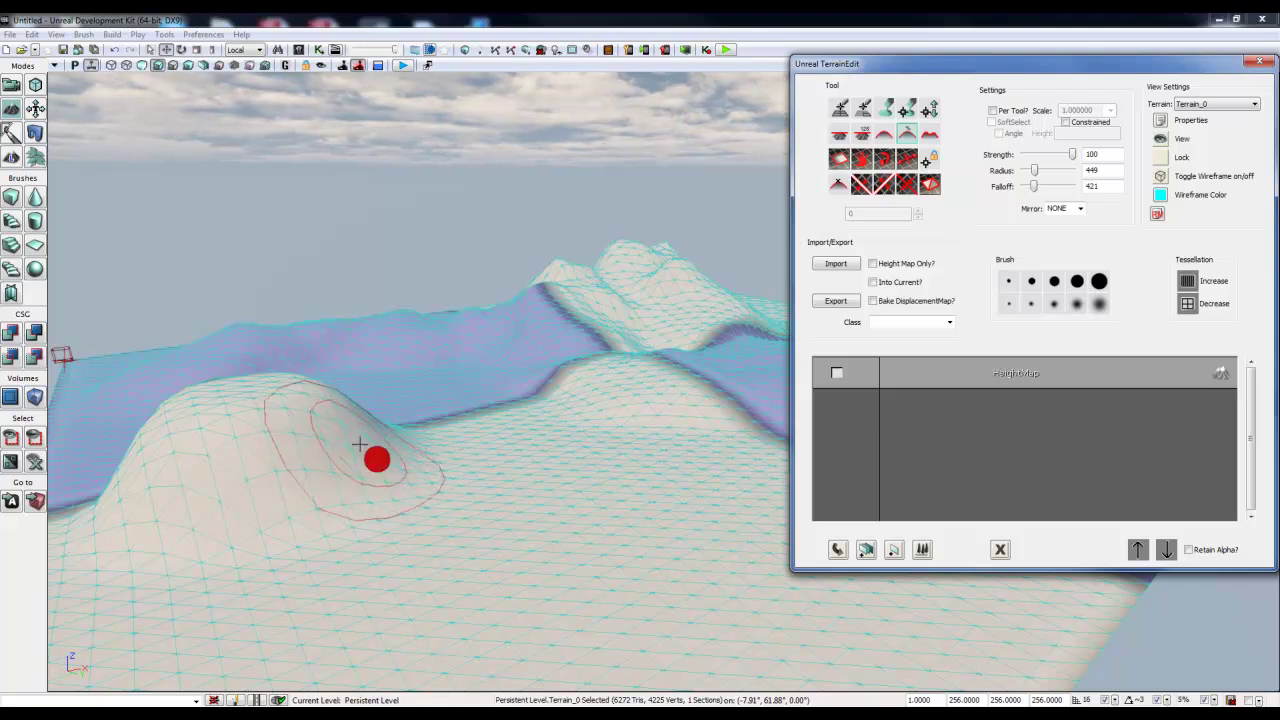
pyautogui.keyDown('ctrl'); pyautogui.moveTo(363, 441); pyautogui.dragTo(440, 468); pyautogui.keyUp('ctrl')
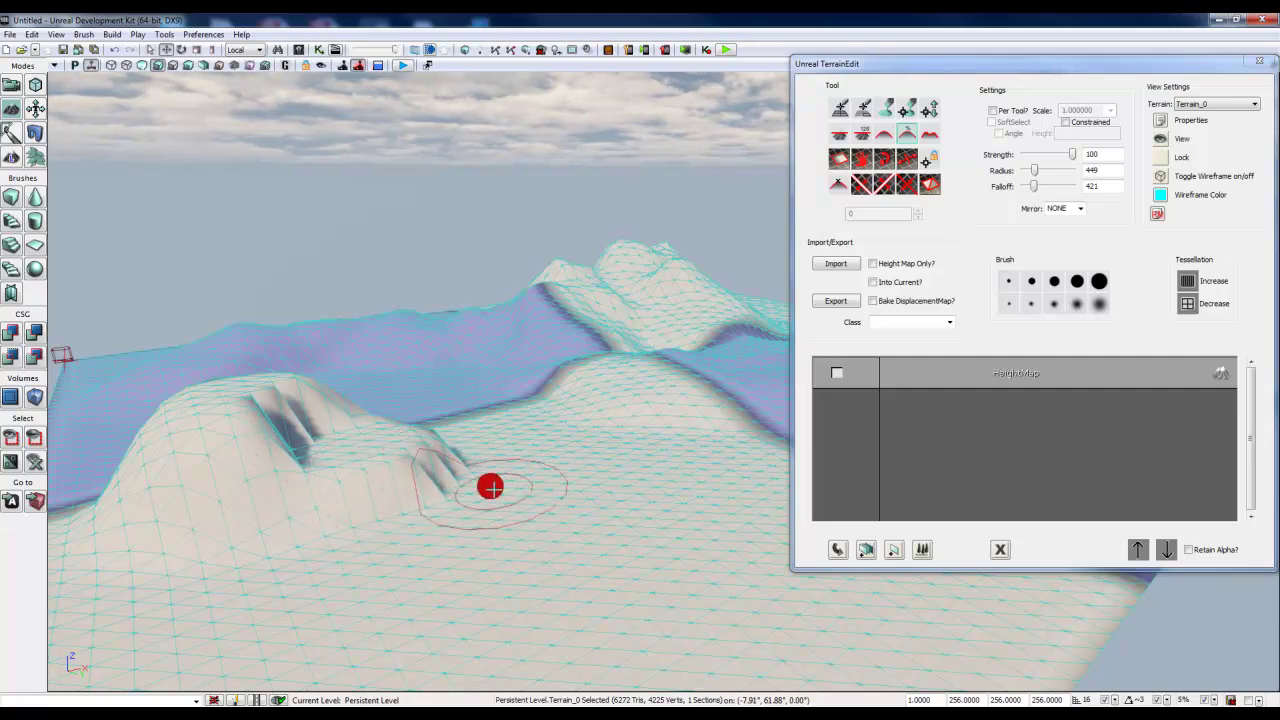
pyautogui.moveTo(489, 486); pyautogui.dragTo(508, 474, button='right')
pyautogui.moveTo(508, 474); pyautogui.dragTo(414, 478)
pyautogui.moveTo(413, 480); pyautogui.dragTo(410, 472, button='right')
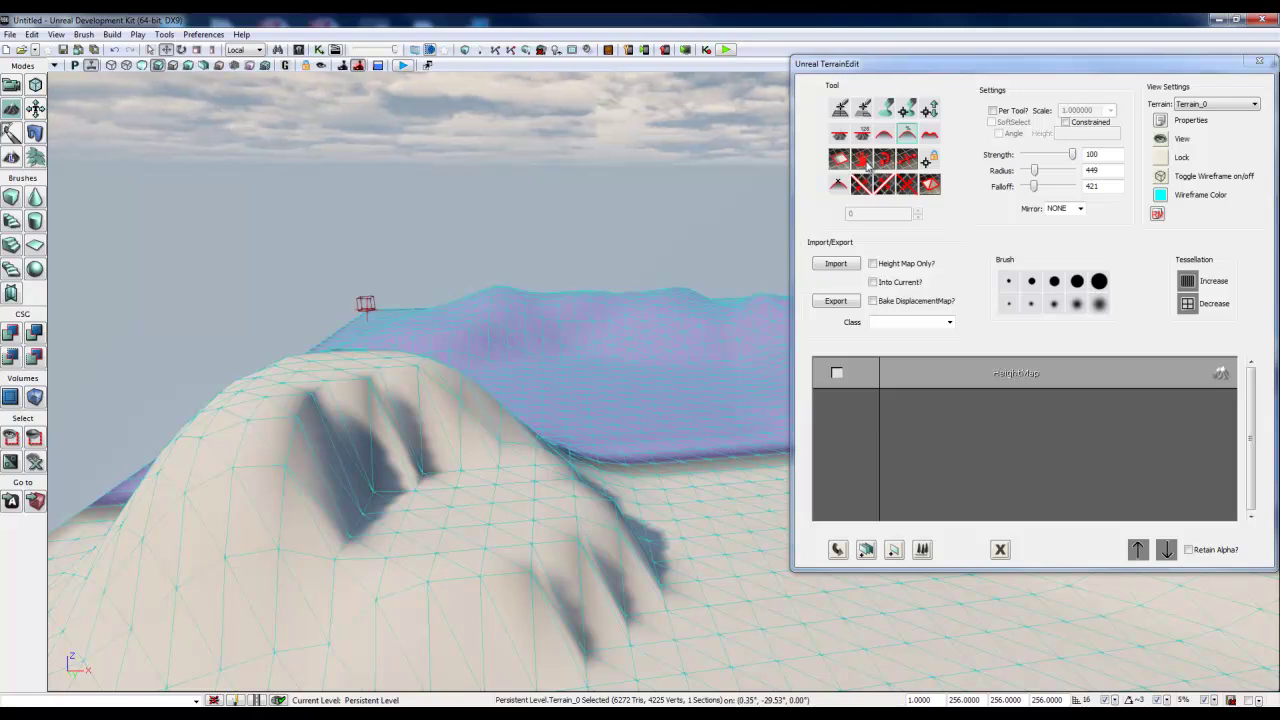
# - Smooth the sharp creases around the ledge on the mound's slope
pyautogui.click(884, 135)
pyautogui.moveTo(420, 466)
pyautogui.keyDown('ctrl'); pyautogui.mouseDown()
pyautogui.moveTo(368, 430)
pyautogui.moveTo(411, 469)
pyautogui.moveTo(577, 534)
pyautogui.moveTo(617, 534)
pyautogui.moveTo(584, 628)
pyautogui.mouseUp(); pyautogui.keyUp('ctrl')
pyautogui.moveTo(671, 557)
pyautogui.mouseDown(button='right')
pyautogui.moveTo(623, 614)
pyautogui.moveTo(668, 560)
pyautogui.mouseUp(button='right')
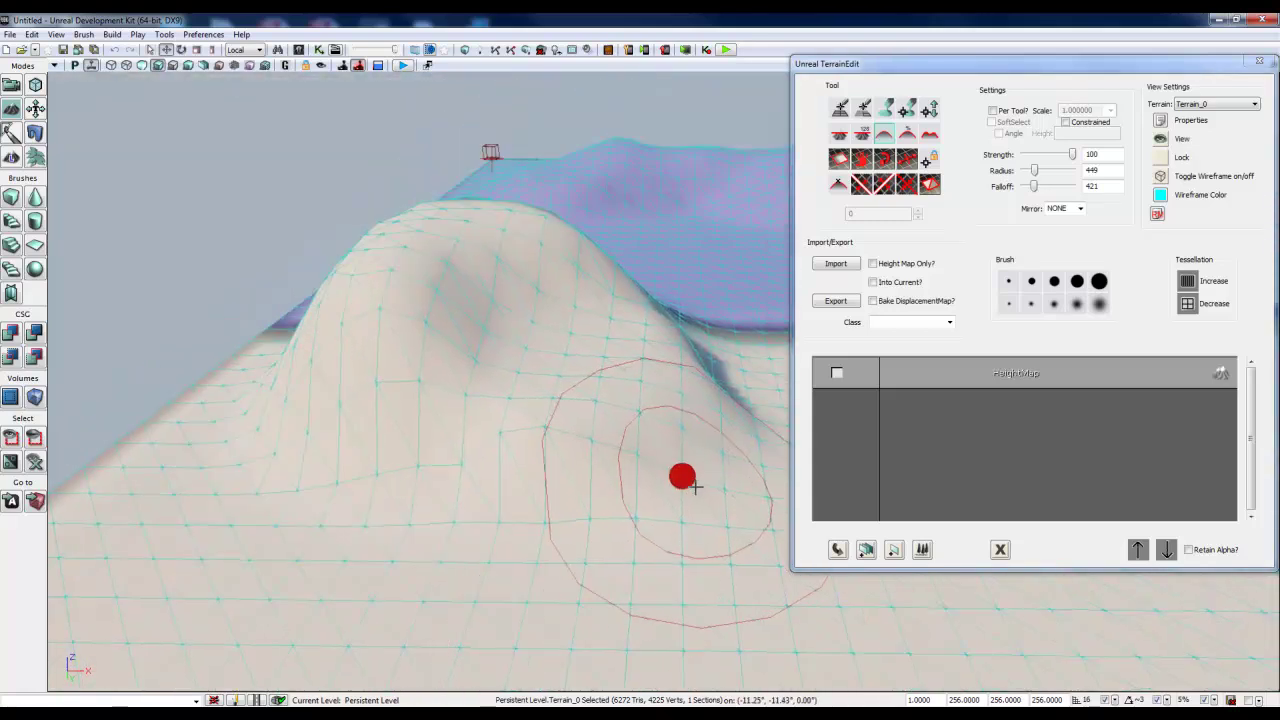
pyautogui.keyDown('ctrl'); pyautogui.moveTo(481, 331); pyautogui.dragTo(571, 257); pyautogui.keyUp('ctrl')
pyautogui.moveTo(543, 510)
pyautogui.mouseDown()
pyautogui.moveTo(603, 446)
pyautogui.moveTo(590, 455)
pyautogui.mouseUp()
pyautogui.moveTo(406, 397); pyautogui.dragTo(468, 386, button='right')
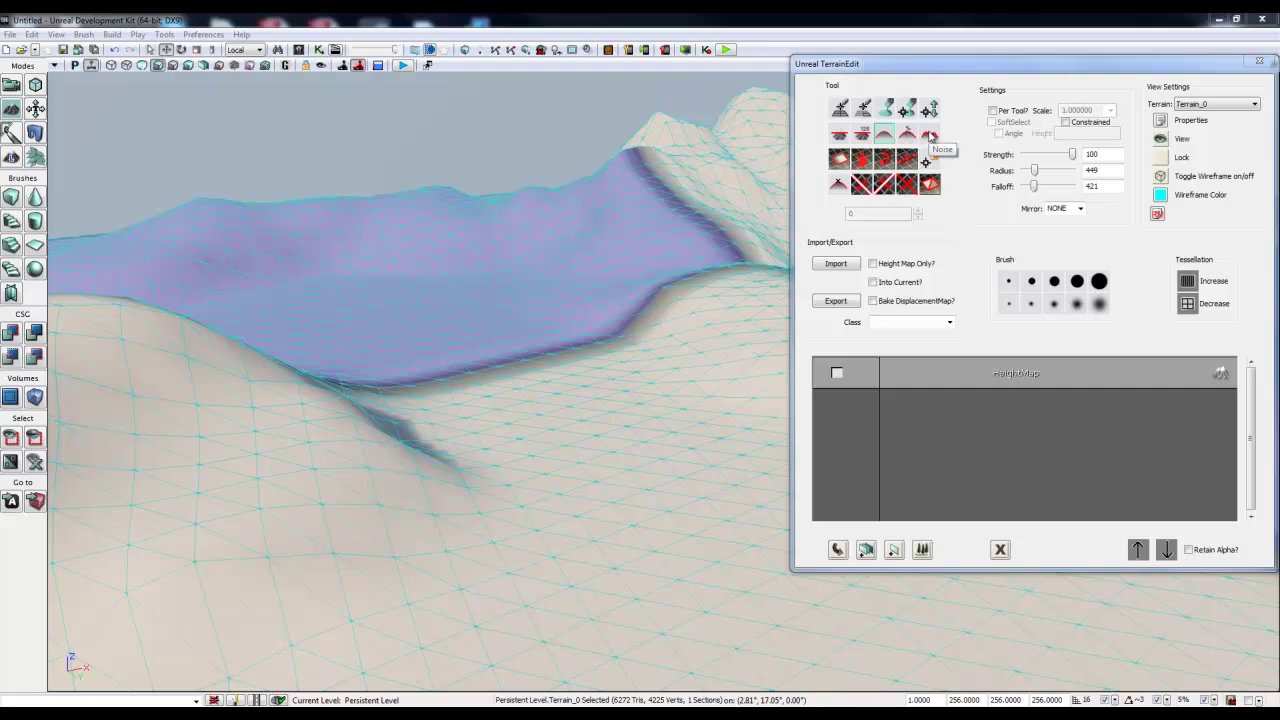
# - Roughen the border between the purple and light sections, beyond the central crossing, with the Noise tool
pyautogui.click(930, 134)
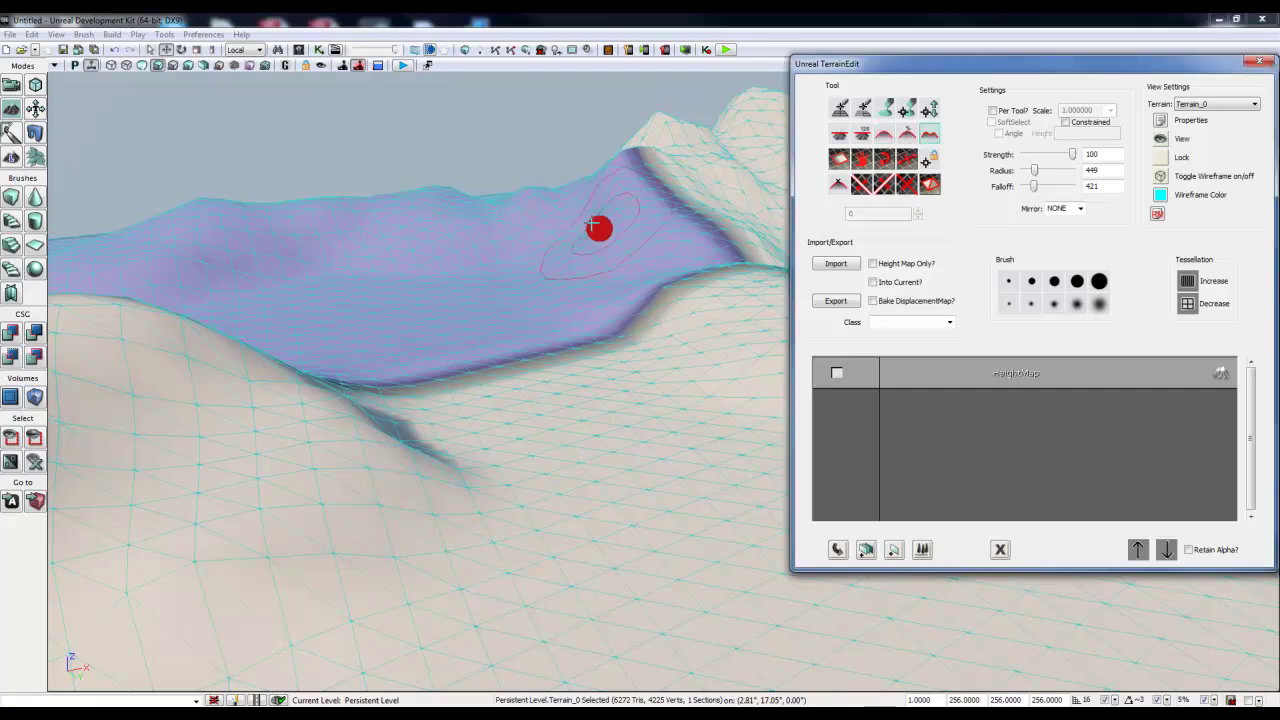
pyautogui.moveTo(493, 243)
pyautogui.mouseDown(button='right')
pyautogui.moveTo(786, 286)
pyautogui.moveTo(445, 302)
pyautogui.mouseUp(button='right')
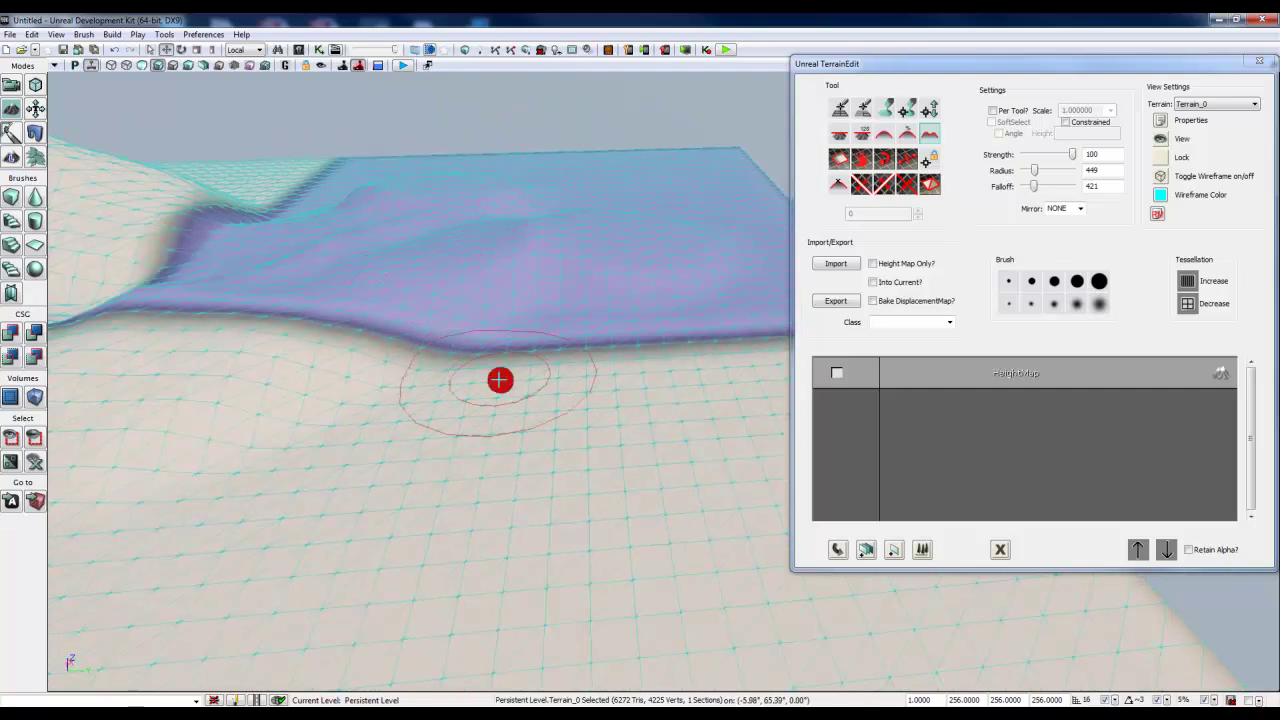
pyautogui.moveTo(497, 386); pyautogui.dragTo(557, 388, button='right')
pyautogui.moveTo(450, 376); pyautogui.dragTo(404, 291, button='right')
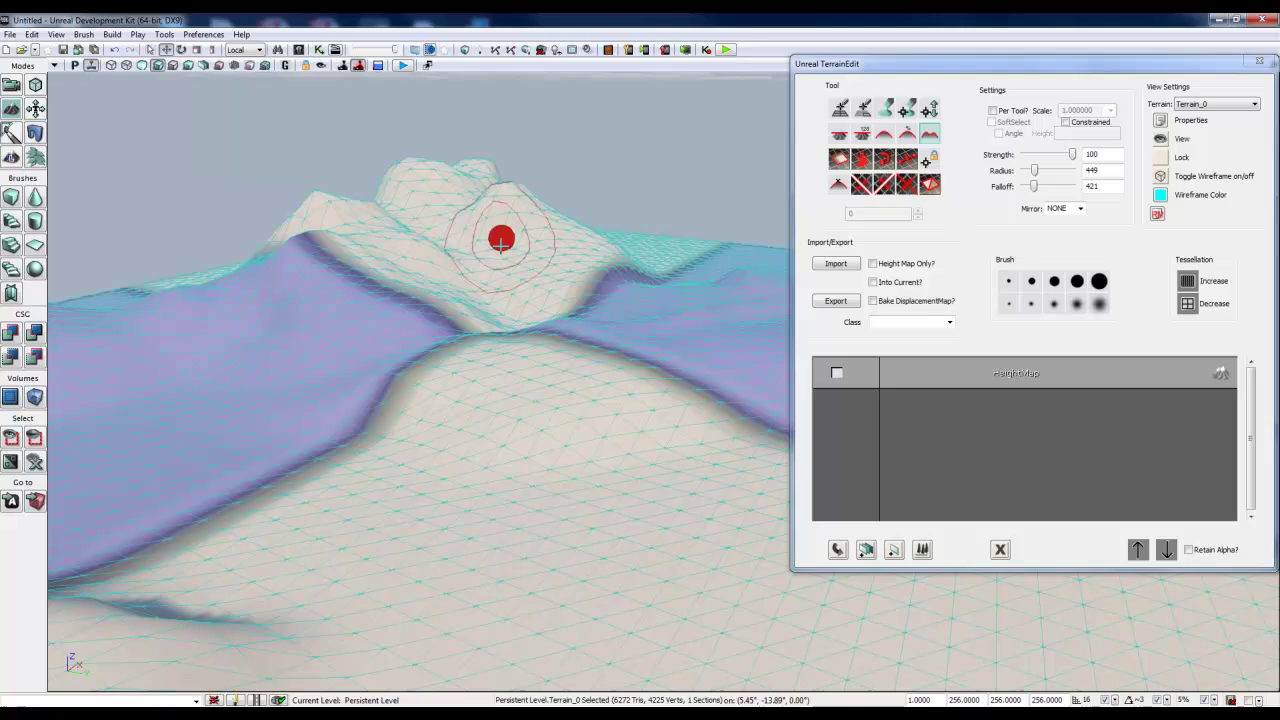
pyautogui.hotkey('ctrl', 'z')
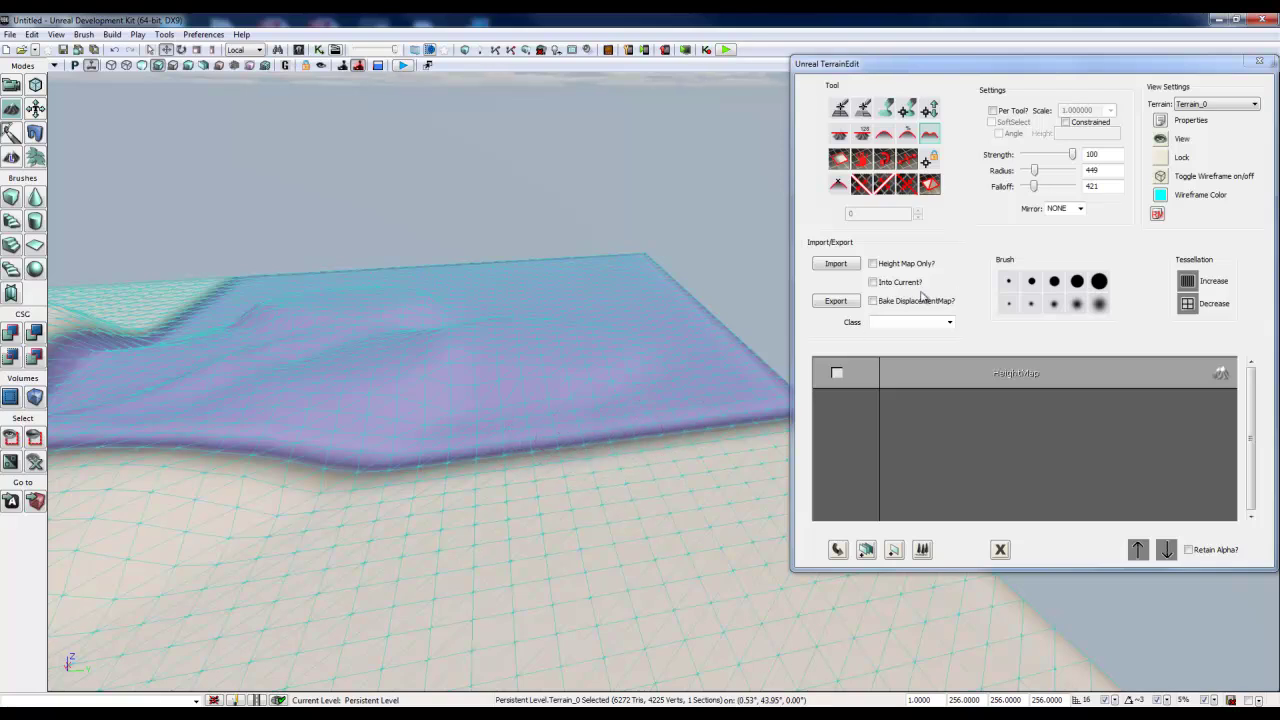
pyautogui.keyDown('ctrl'); pyautogui.moveTo(580, 432); pyautogui.dragTo(581, 443); pyautogui.keyUp('ctrl')
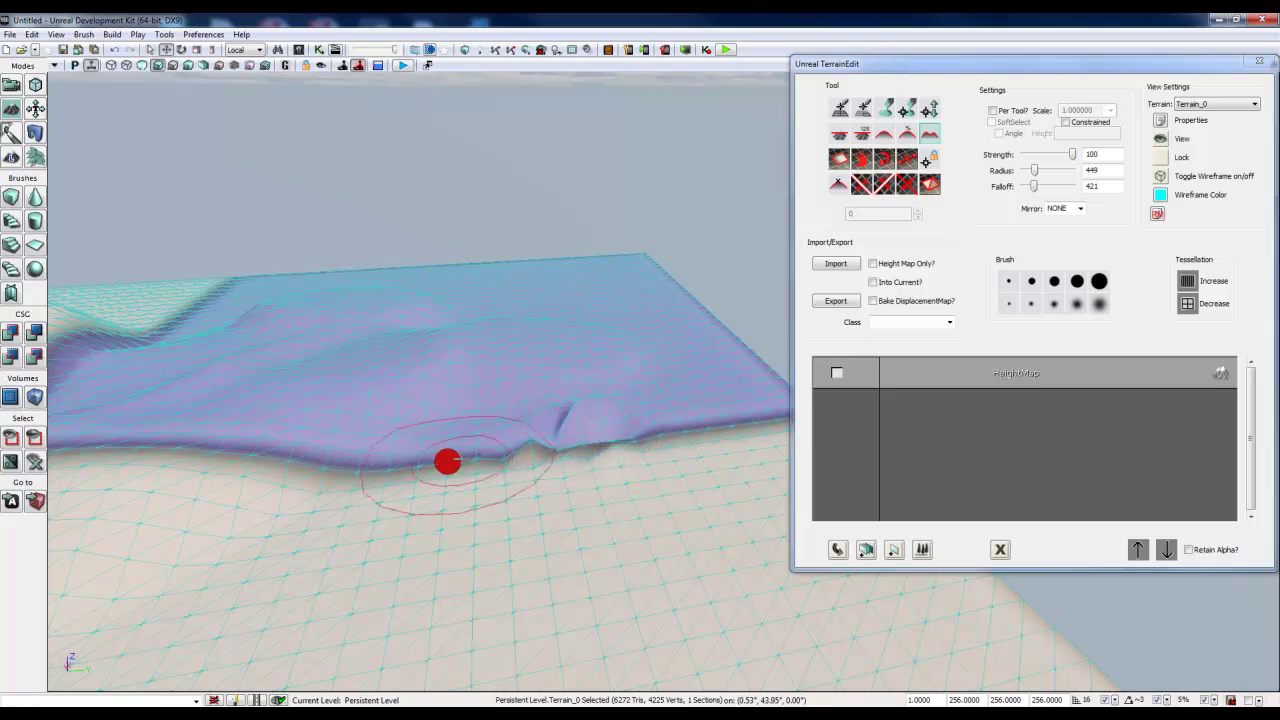
pyautogui.moveTo(448, 461)
pyautogui.keyDown('ctrl'); pyautogui.mouseDown()
pyautogui.moveTo(423, 417)
pyautogui.moveTo(660, 434)
pyautogui.moveTo(437, 517)
pyautogui.moveTo(400, 394)
pyautogui.moveTo(563, 349)
pyautogui.moveTo(366, 411)
pyautogui.moveTo(349, 369)
pyautogui.moveTo(518, 342)
pyautogui.mouseUp(); pyautogui.keyUp('ctrl')
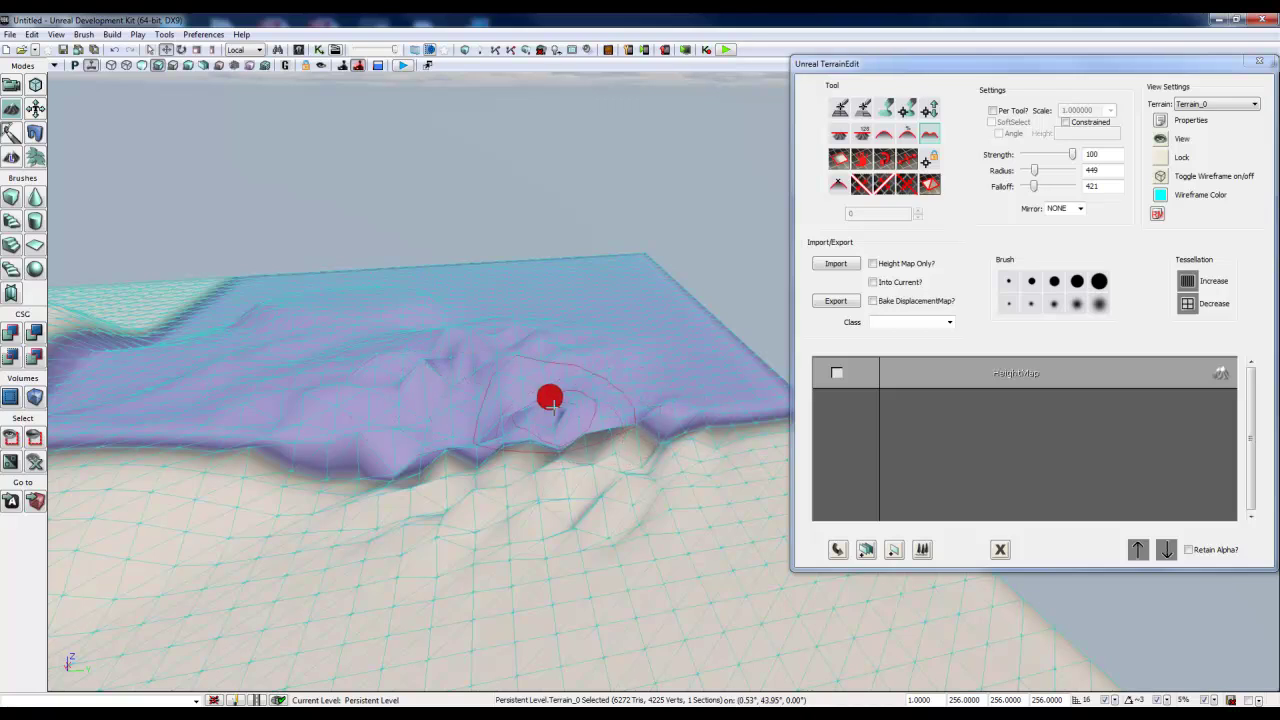
pyautogui.moveTo(553, 435)
pyautogui.keyDown('ctrl'); pyautogui.mouseDown()
pyautogui.moveTo(474, 446)
pyautogui.moveTo(391, 420)
pyautogui.moveTo(371, 360)
pyautogui.mouseUp(); pyautogui.keyUp('ctrl')
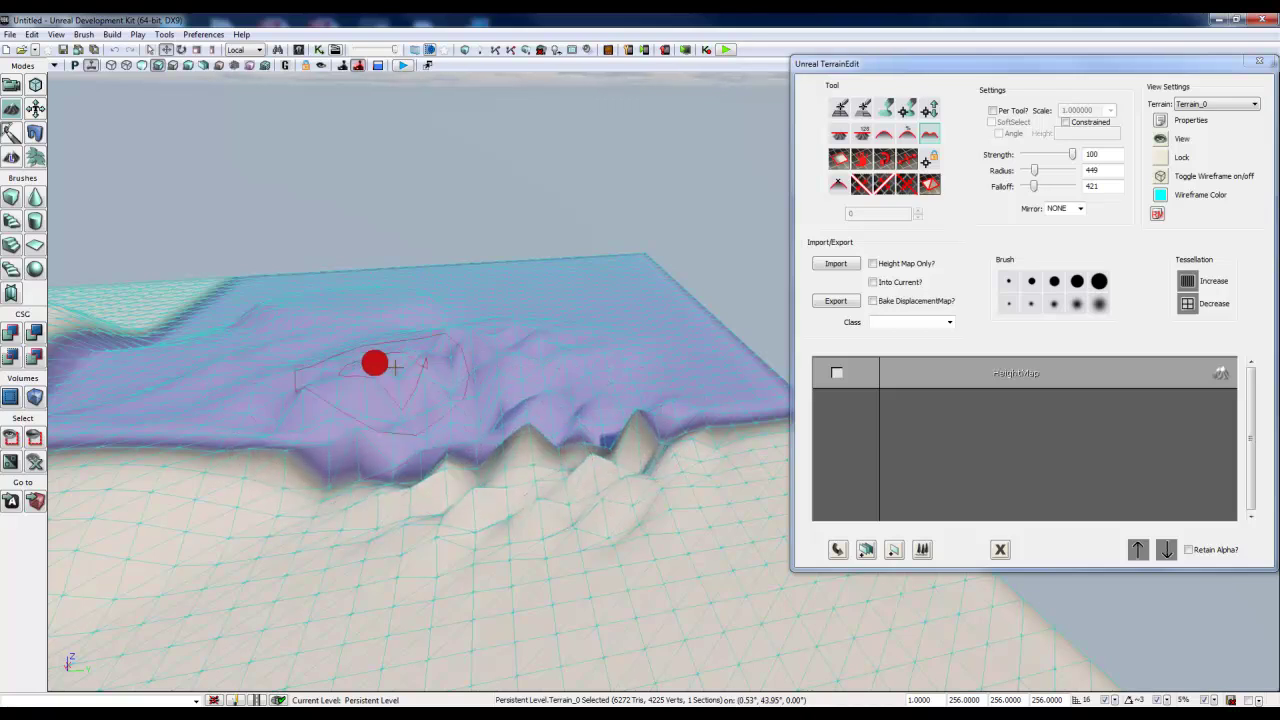
# - Smooth out the jagged peaks along the border between the purple and light sections
pyautogui.click(884, 133)
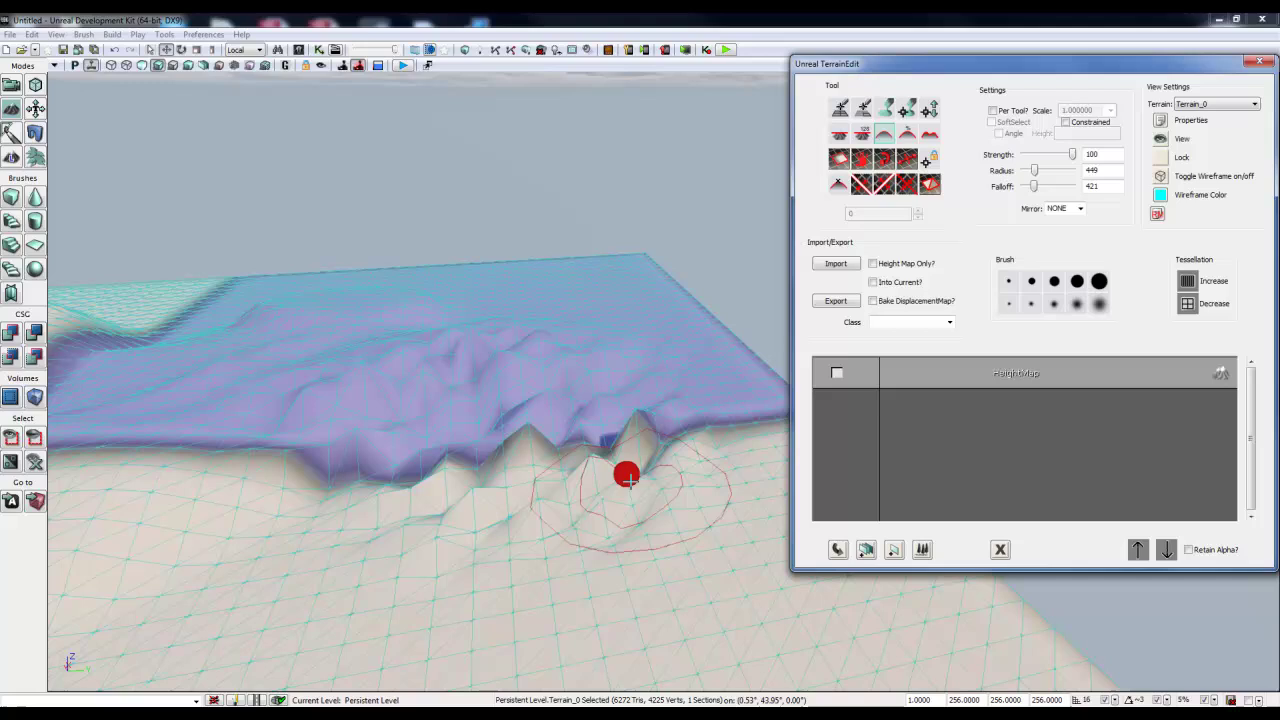
pyautogui.moveTo(495, 488)
pyautogui.keyDown('ctrl'); pyautogui.mouseDown()
pyautogui.moveTo(477, 417)
pyautogui.moveTo(366, 374)
pyautogui.moveTo(331, 423)
pyautogui.moveTo(737, 462)
pyautogui.moveTo(597, 403)
pyautogui.moveTo(414, 400)
pyautogui.moveTo(449, 443)
pyautogui.moveTo(472, 356)
pyautogui.mouseUp(); pyautogui.keyUp('ctrl')
pyautogui.moveTo(623, 357); pyautogui.dragTo(748, 275, button='right')
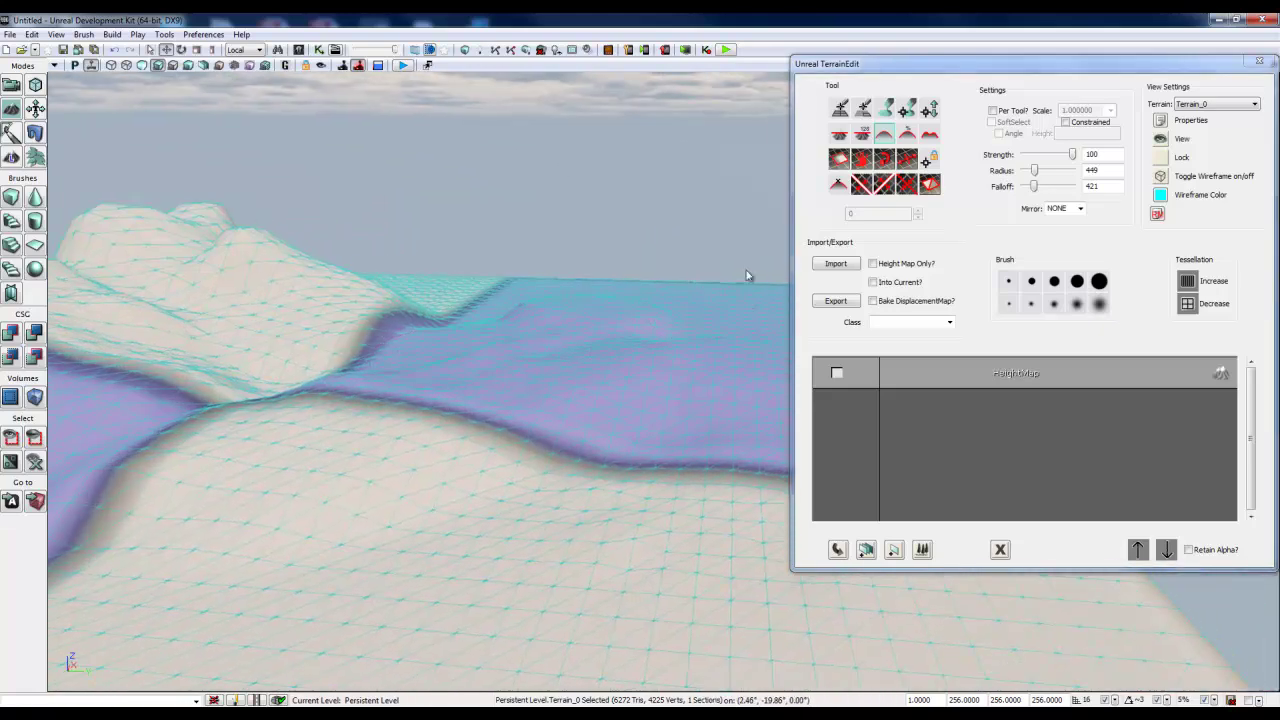
# - Flatten the raised ground in front of the central crossing into a plateau using radius 870 and falloff 365
pyautogui.click(839, 134)
pyautogui.moveTo(517, 320); pyautogui.dragTo(580, 312, button='right')
pyautogui.moveTo(1035, 170); pyautogui.dragTo(1032, 171)
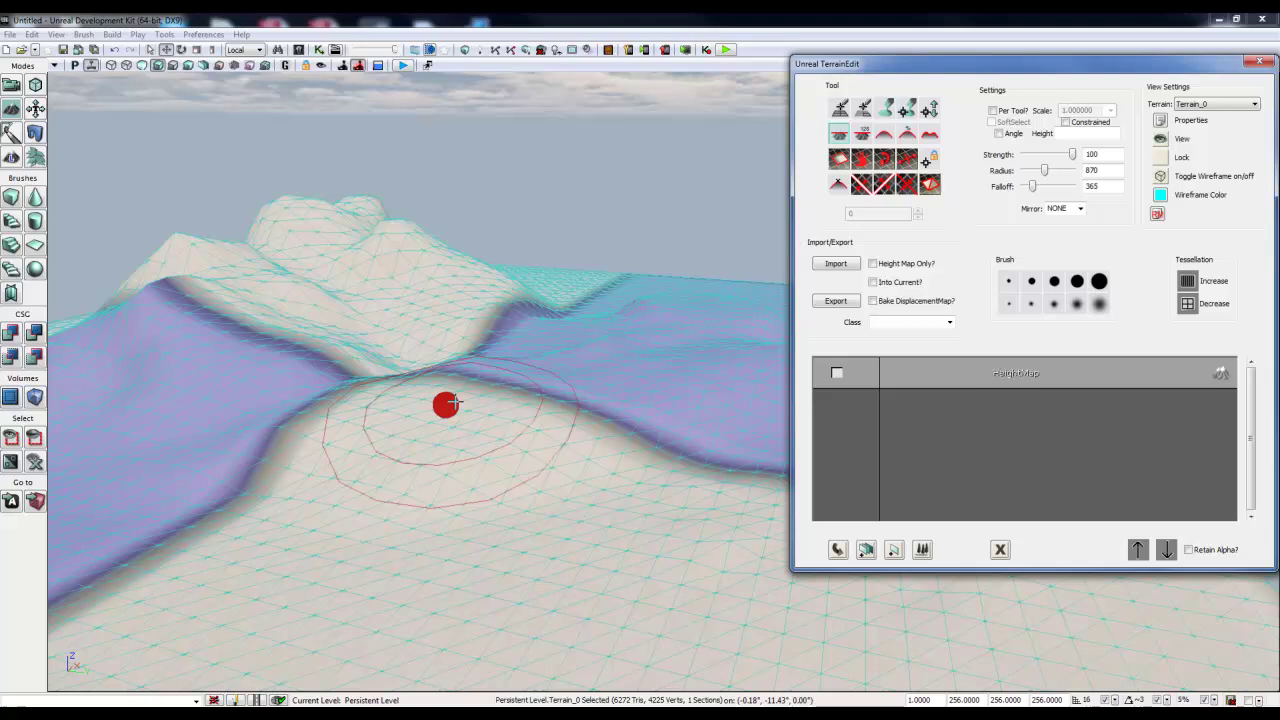
pyautogui.moveTo(446, 404)
pyautogui.keyDown('ctrl'); pyautogui.mouseDown()
pyautogui.moveTo(458, 397)
pyautogui.moveTo(423, 403)
pyautogui.moveTo(651, 334)
pyautogui.moveTo(537, 371)
pyautogui.moveTo(573, 408)
pyautogui.moveTo(649, 386)
pyautogui.moveTo(620, 414)
pyautogui.moveTo(366, 420)
pyautogui.moveTo(385, 408)
pyautogui.mouseUp(); pyautogui.keyUp('ctrl')
pyautogui.moveTo(526, 417); pyautogui.dragTo(461, 443, button='right')
pyautogui.moveTo(449, 443); pyautogui.dragTo(575, 412)
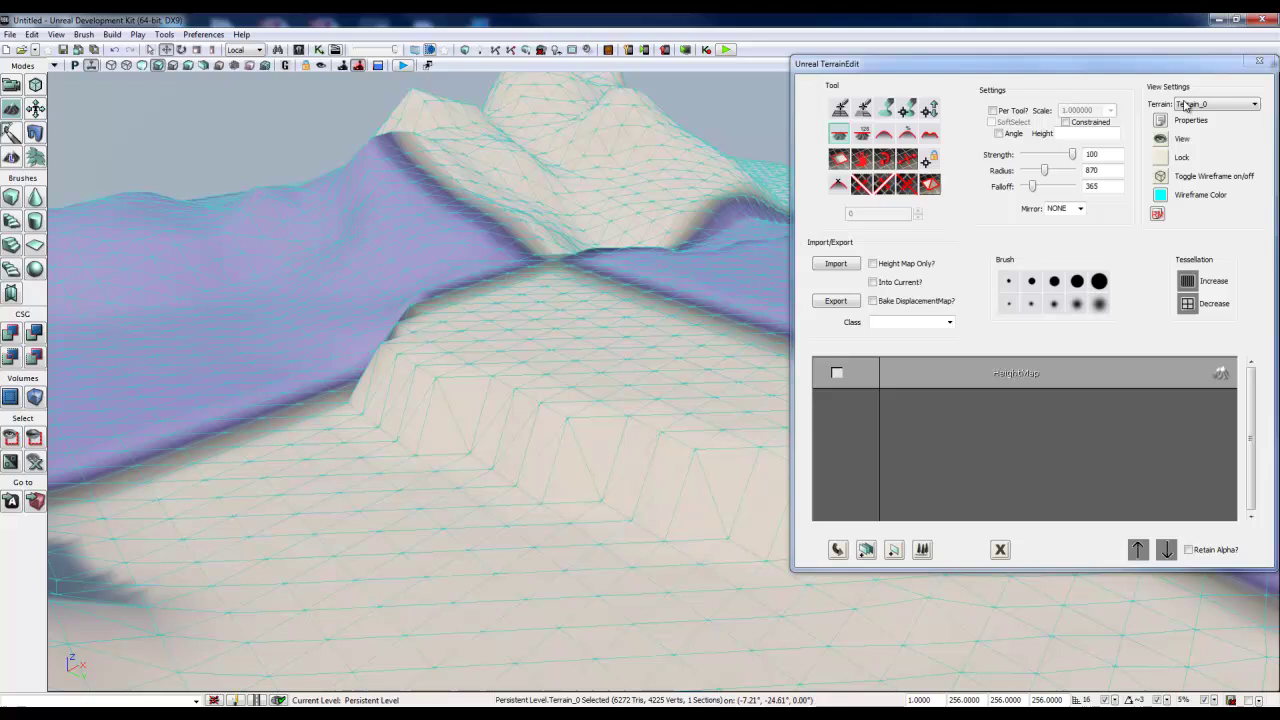
# - Smooth the plateau's steep edge near the crossing using strength 48, radius 449 and falloff 56
pyautogui.click(886, 135)
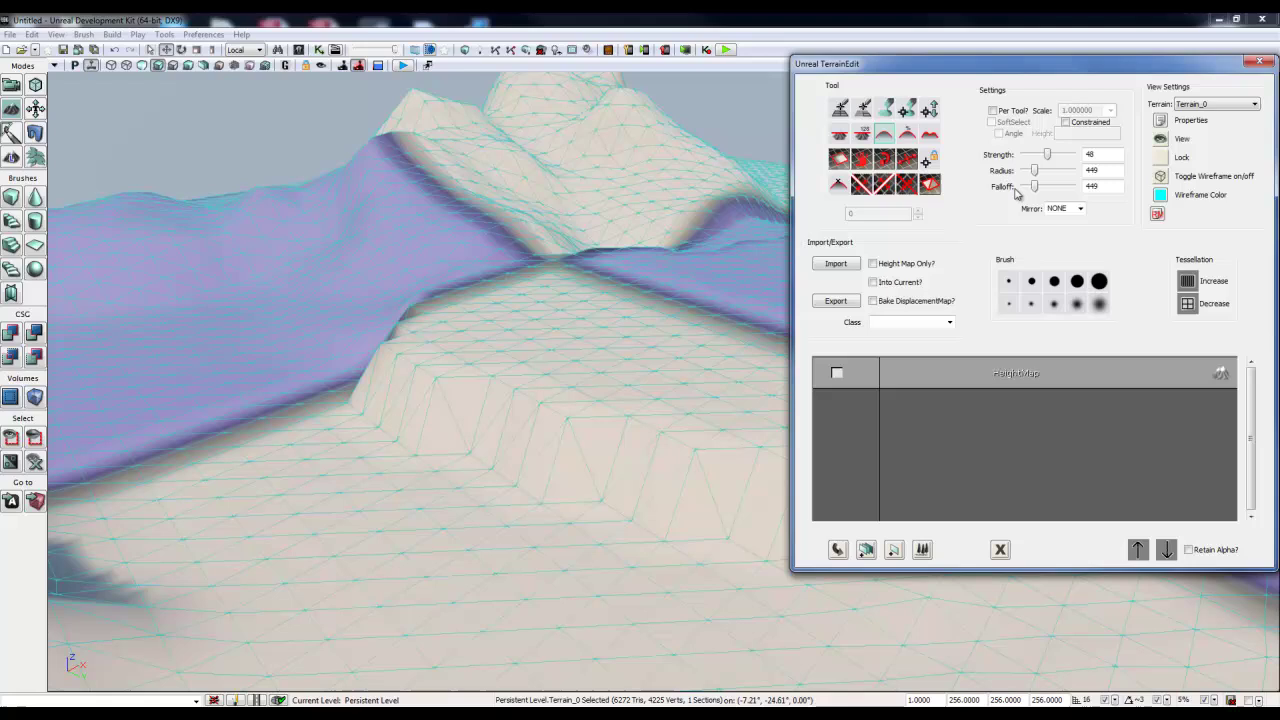
pyautogui.keyDown('ctrl'); pyautogui.moveTo(655, 490); pyautogui.dragTo(391, 389); pyautogui.keyUp('ctrl')
pyautogui.moveTo(506, 474); pyautogui.dragTo(590, 480, button='right')
pyautogui.moveTo(590, 480)
pyautogui.mouseDown()
pyautogui.moveTo(723, 471)
pyautogui.moveTo(320, 471)
pyautogui.moveTo(200, 400)
pyautogui.moveTo(228, 392)
pyautogui.moveTo(210, 430)
pyautogui.moveTo(292, 470)
pyautogui.moveTo(303, 509)
pyautogui.moveTo(462, 416)
pyautogui.moveTo(532, 336)
pyautogui.moveTo(469, 477)
pyautogui.moveTo(491, 474)
pyautogui.moveTo(254, 463)
pyautogui.moveTo(700, 569)
pyautogui.moveTo(514, 590)
pyautogui.mouseUp()
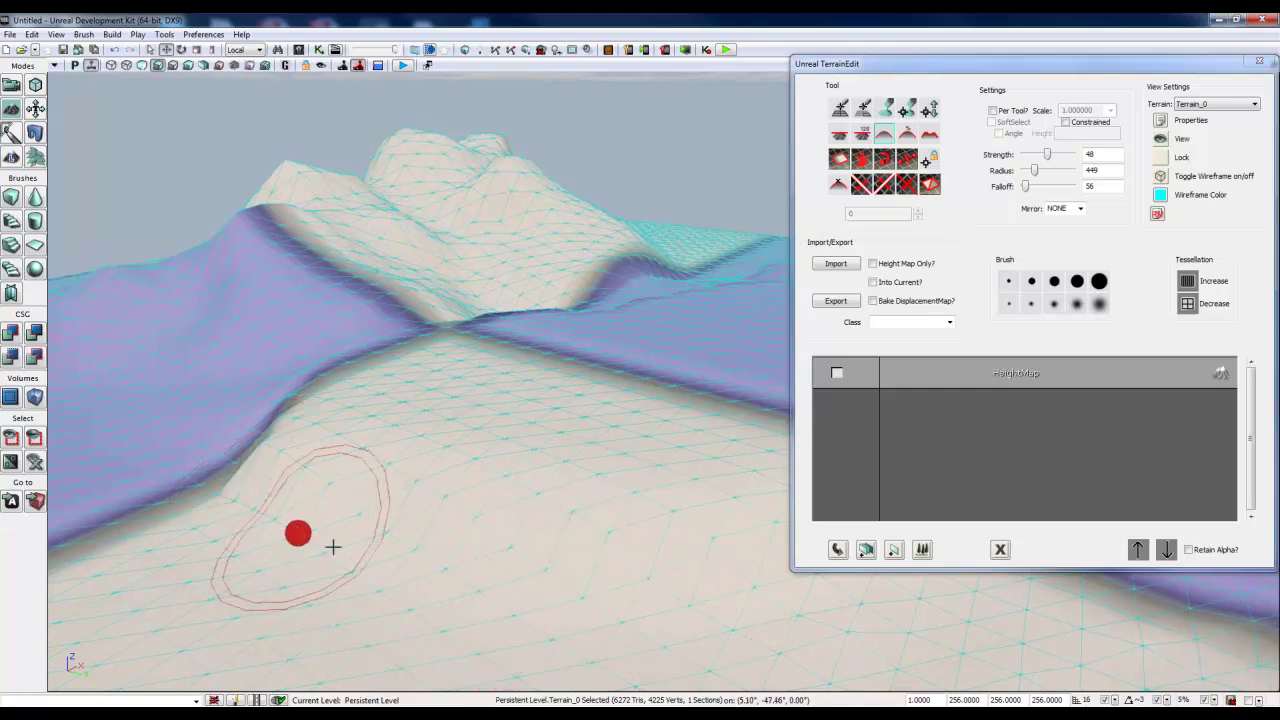
pyautogui.moveTo(323, 548)
pyautogui.mouseDown()
pyautogui.moveTo(143, 543)
pyautogui.moveTo(537, 543)
pyautogui.moveTo(508, 470)
pyautogui.moveTo(520, 460)
pyautogui.moveTo(1273, 418)
pyautogui.moveTo(1275, 365)
pyautogui.moveTo(540, 520)
pyautogui.moveTo(726, 497)
pyautogui.moveTo(346, 514)
pyautogui.moveTo(366, 477)
pyautogui.moveTo(441, 470)
pyautogui.mouseUp()
pyautogui.moveTo(441, 470); pyautogui.dragTo(402, 445, button='right')
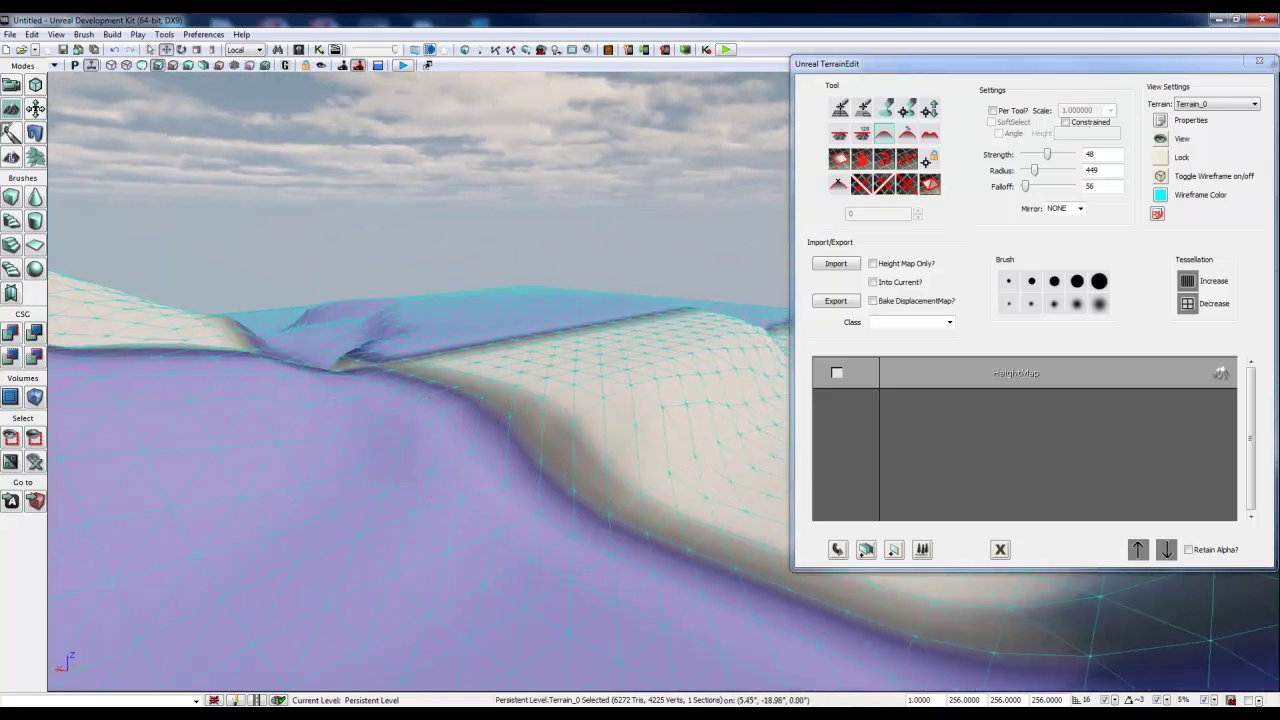
pyautogui.moveTo(296, 172); pyautogui.dragTo(264, 146, button='right')
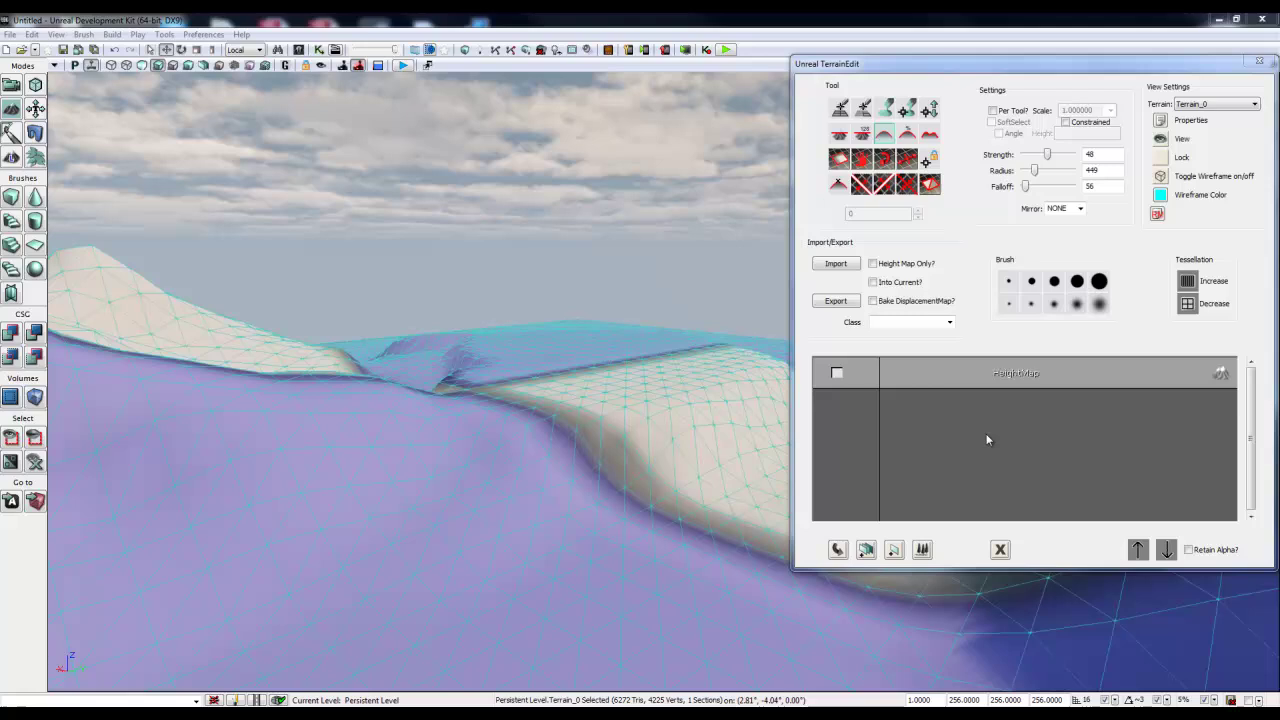
pyautogui.moveTo(649, 446); pyautogui.dragTo(716, 436, button='right')
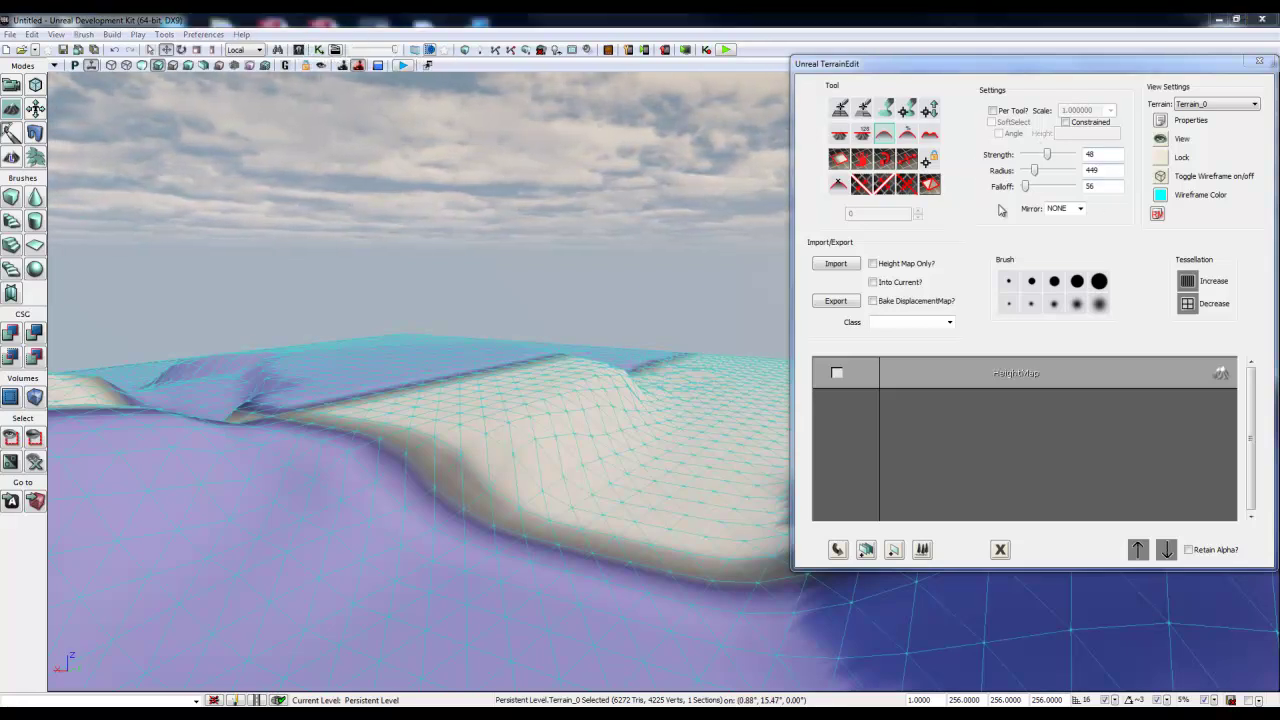
# - Open the Content Browser and save the level as demoterrain.udk in the UDKGame Content\Maps\demo folder
pyautogui.click(299, 51)
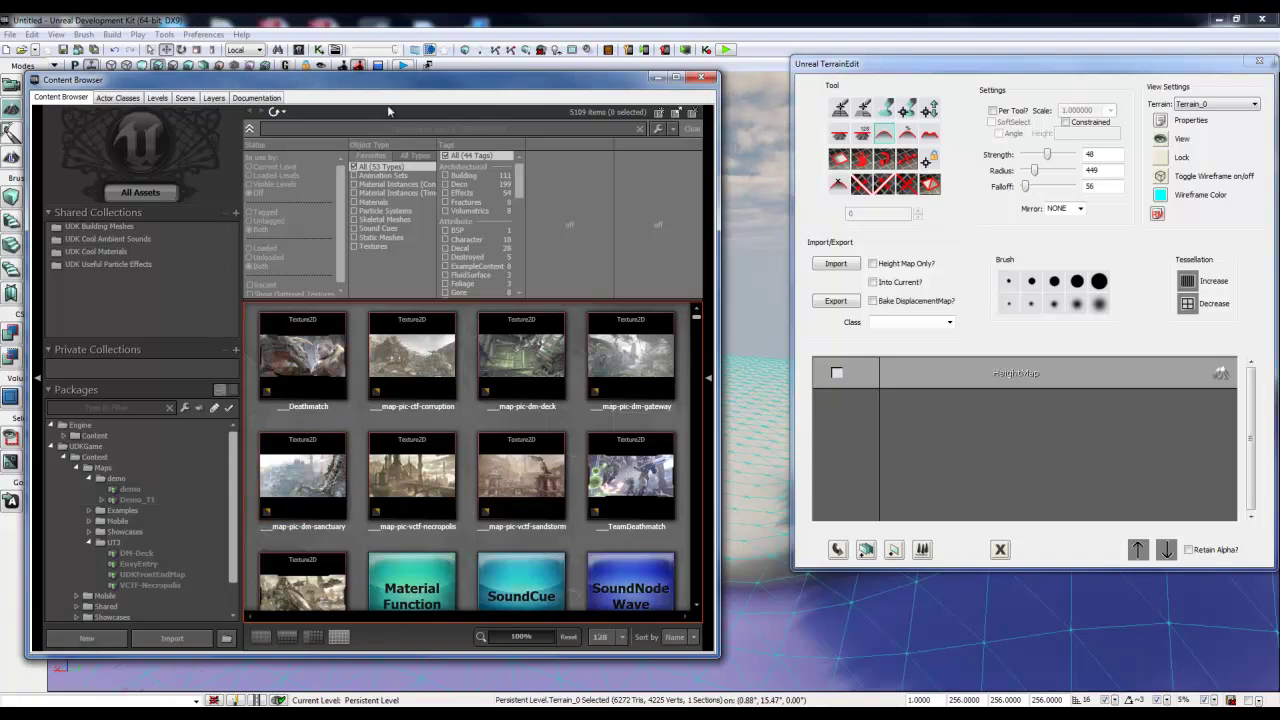
pyautogui.moveTo(396, 88); pyautogui.dragTo(476, 91)
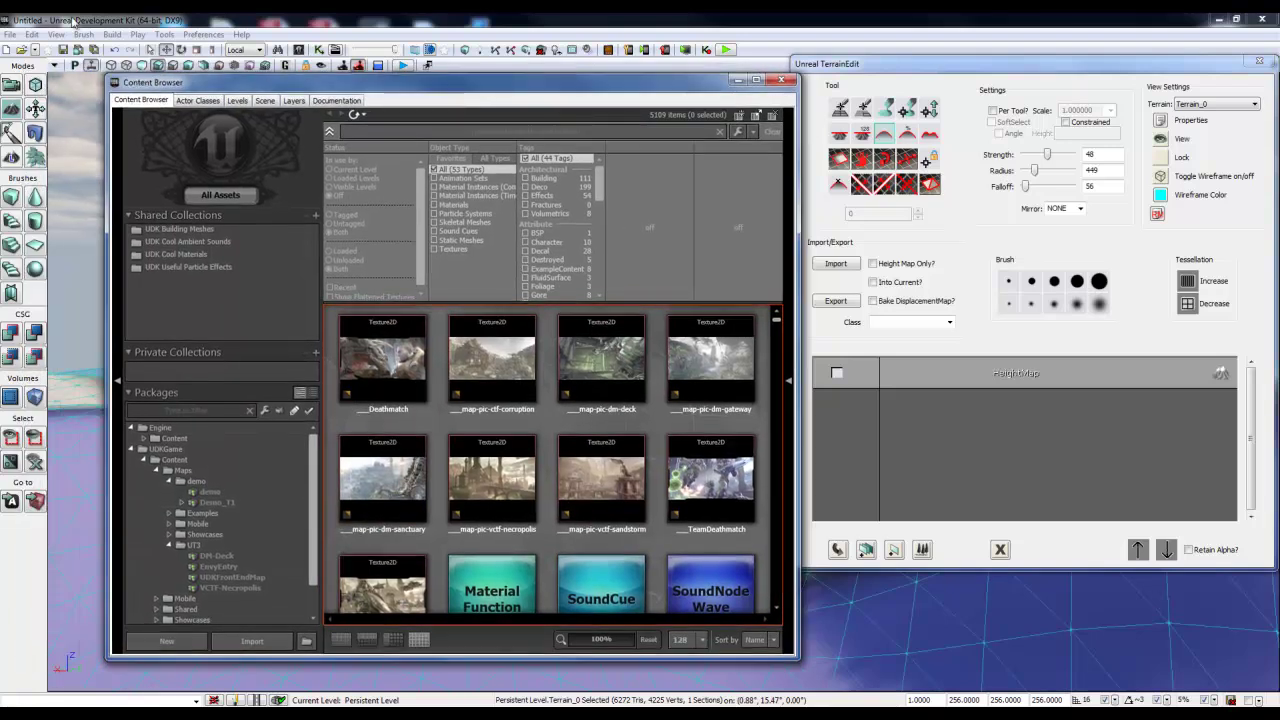
pyautogui.click(14, 34)
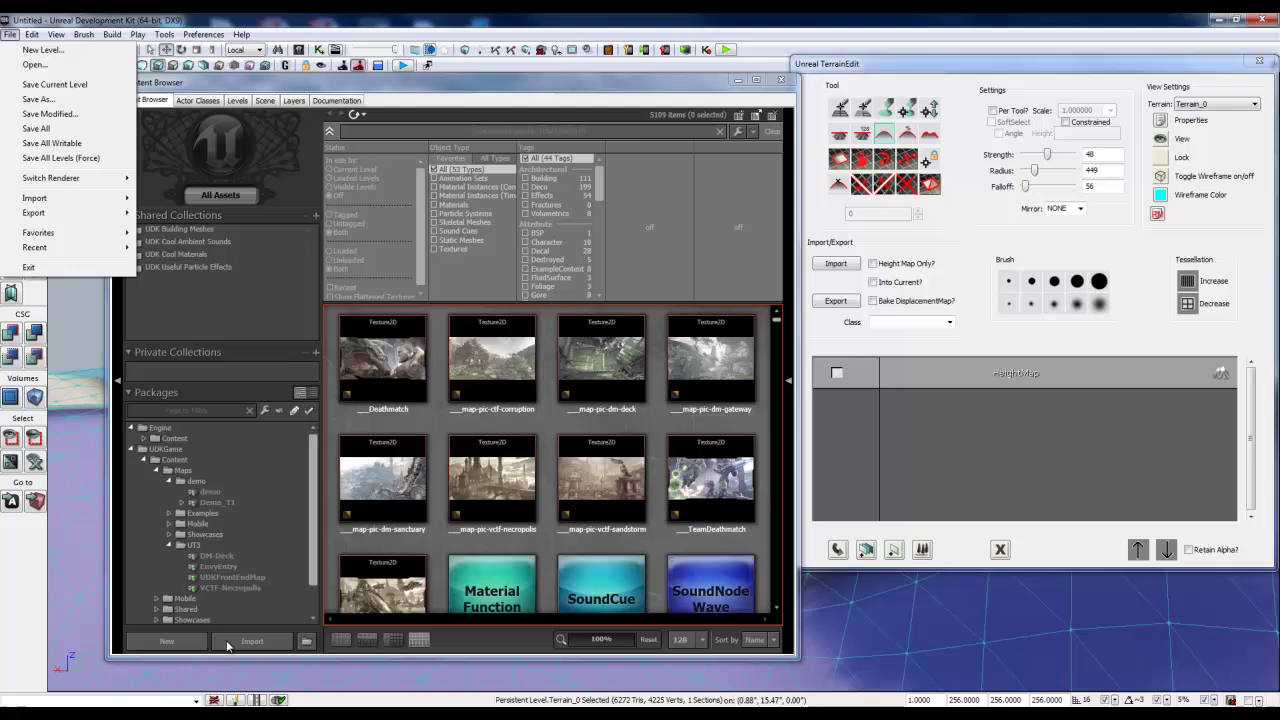
pyautogui.click(313, 557)
pyautogui.scroll(-1, 313, 560)
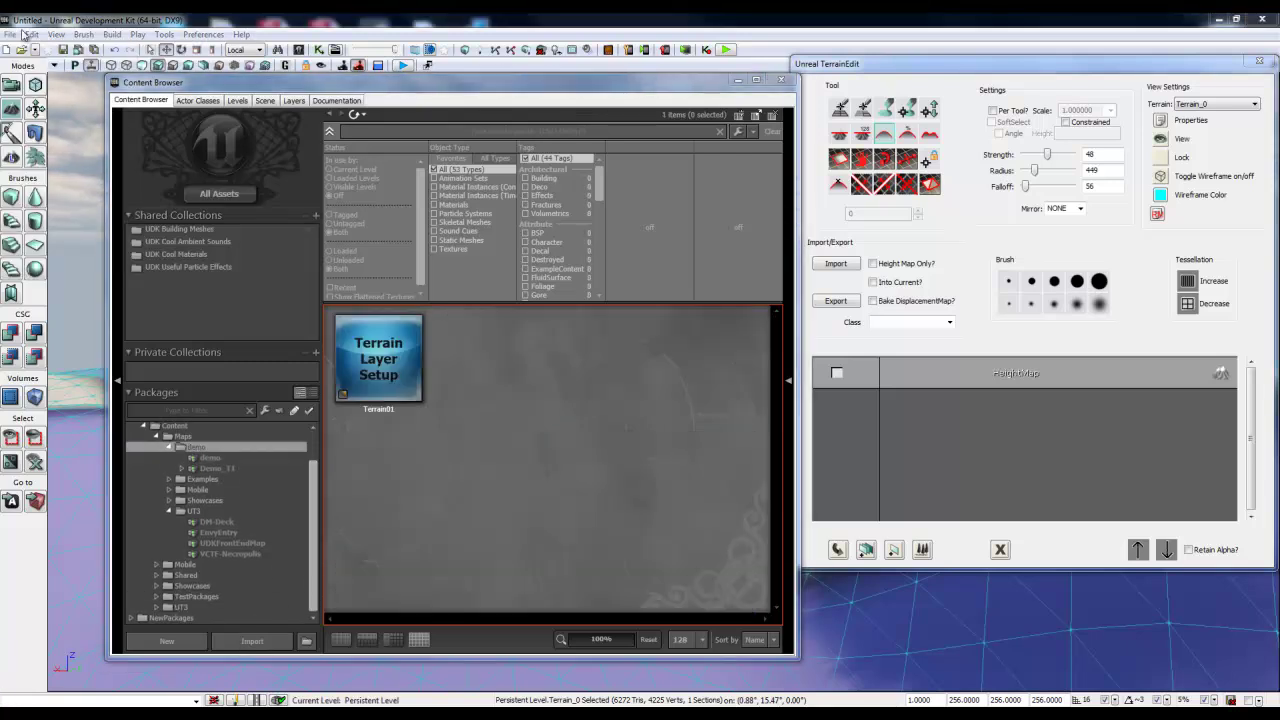
pyautogui.click(20, 34)
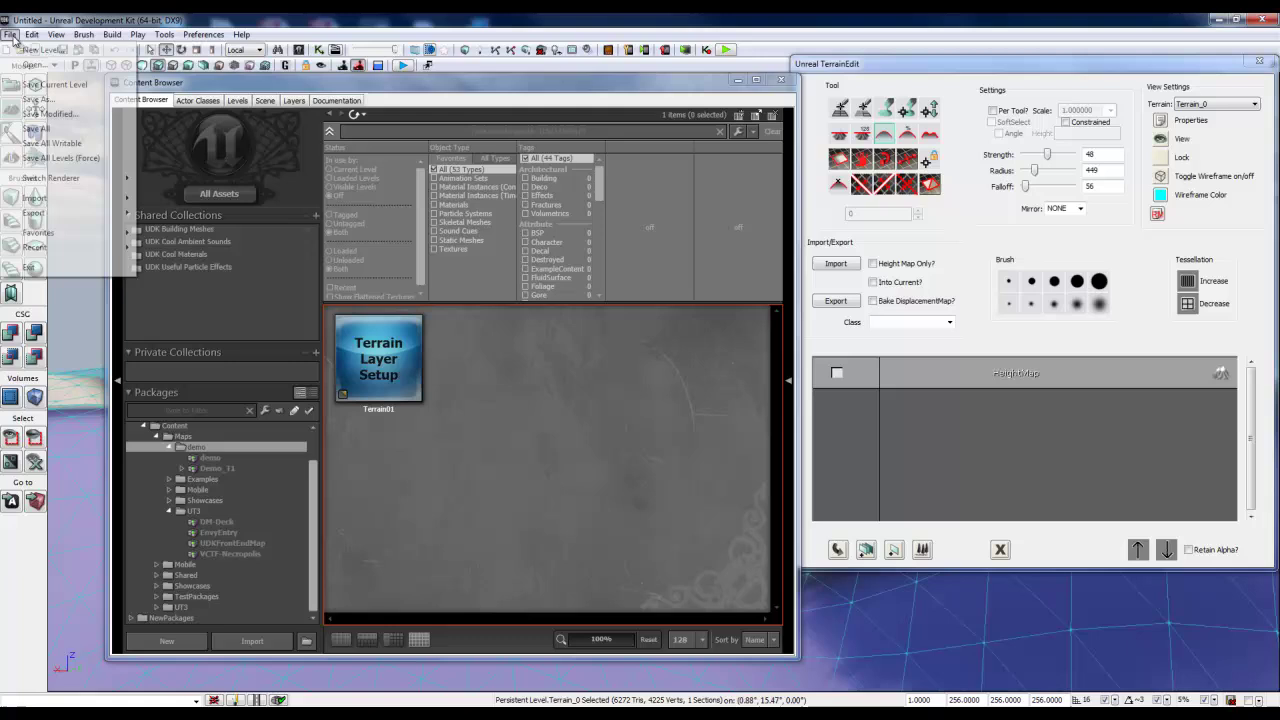
pyautogui.click(40, 128)
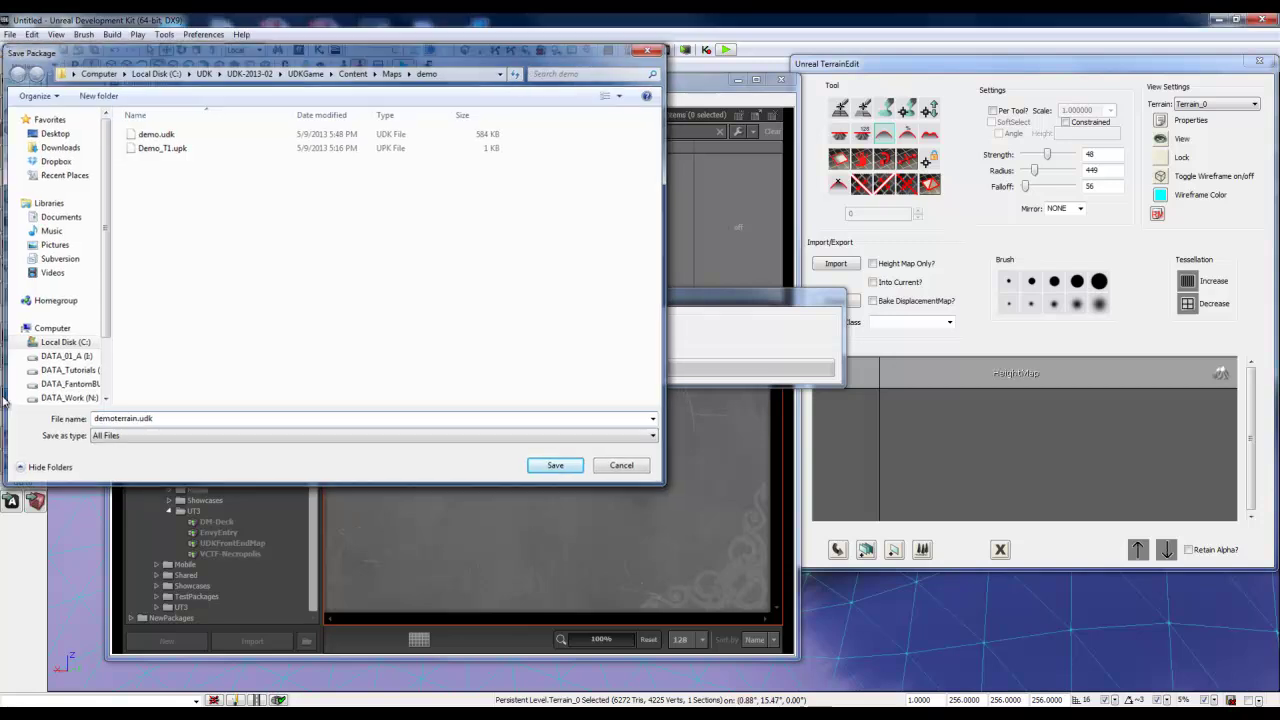
pyautogui.press('Return')
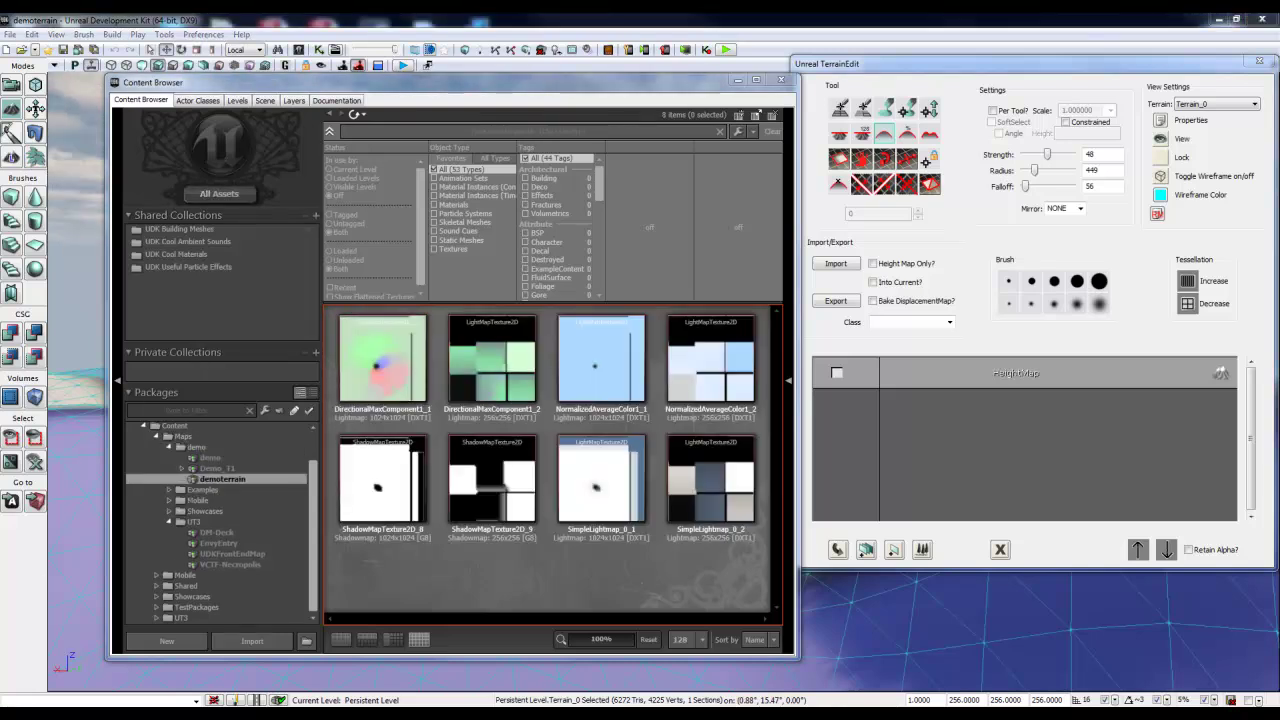
# - Fully load the Engine package folder in the Content Browser
pyautogui.moveTo(314, 498); pyautogui.dragTo(315, 474)
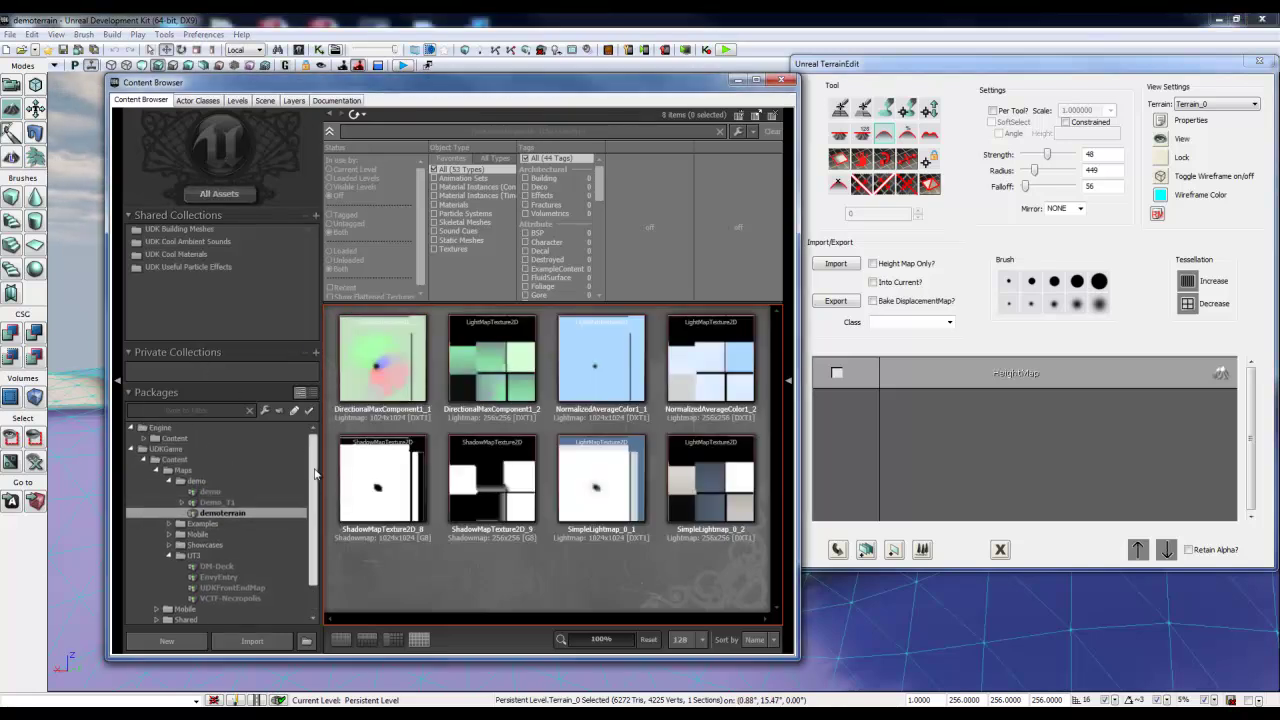
pyautogui.click(184, 424)
pyautogui.rightClick(184, 427)
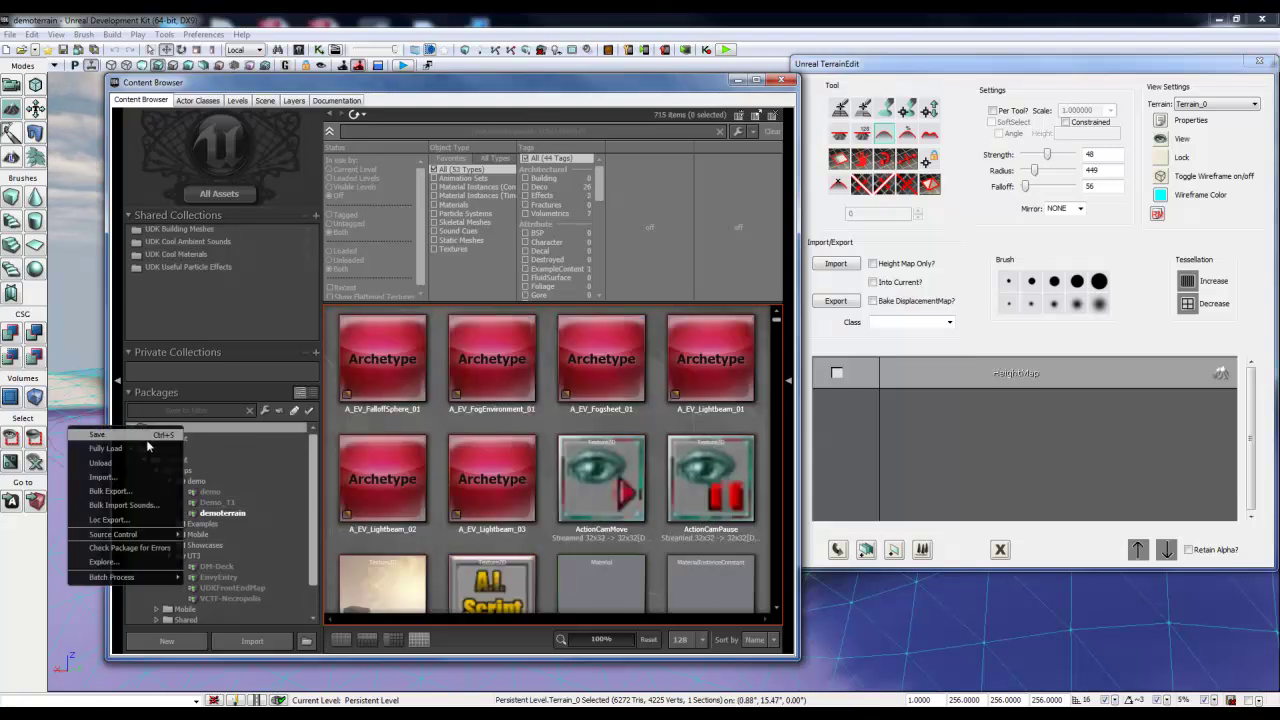
pyautogui.click(147, 449)
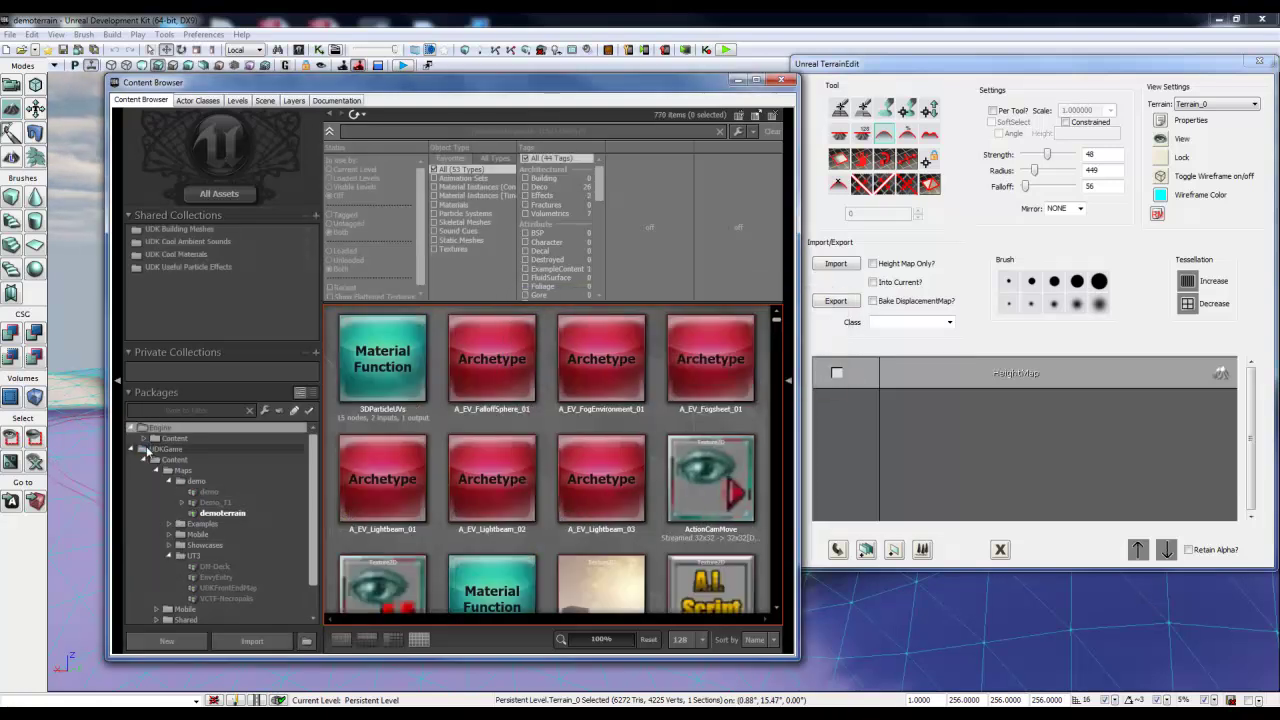
# - Filter the Engine assets to materials, auto-create a terrain setup layer from M_Sand_Master_VertPaint, and put the Content Browser away
pyautogui.click(435, 205)
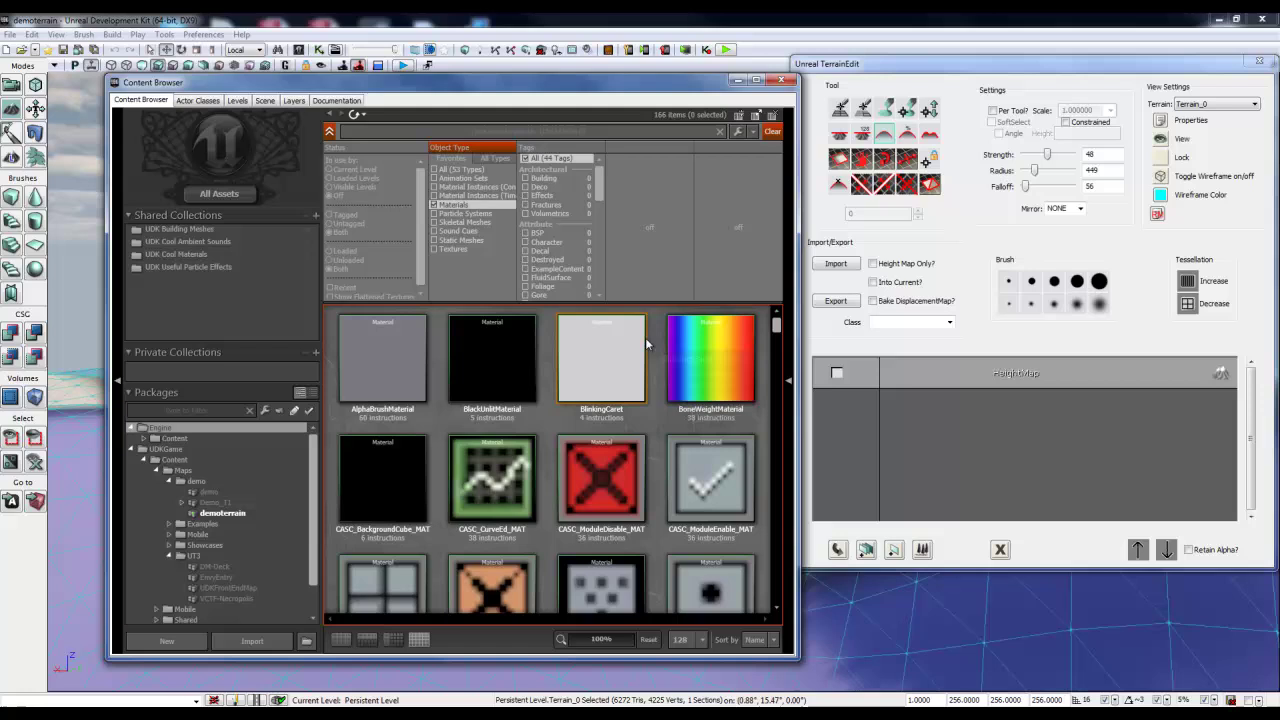
pyautogui.moveTo(777, 323); pyautogui.dragTo(783, 421)
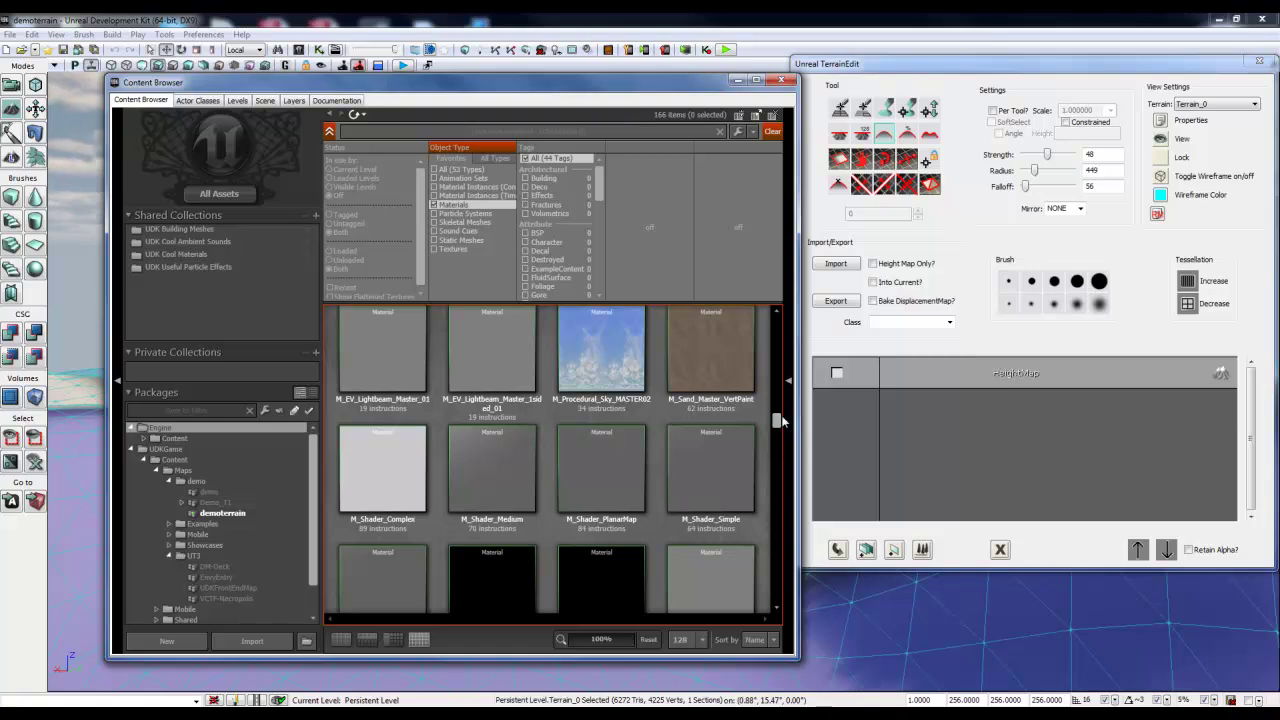
pyautogui.click(725, 371)
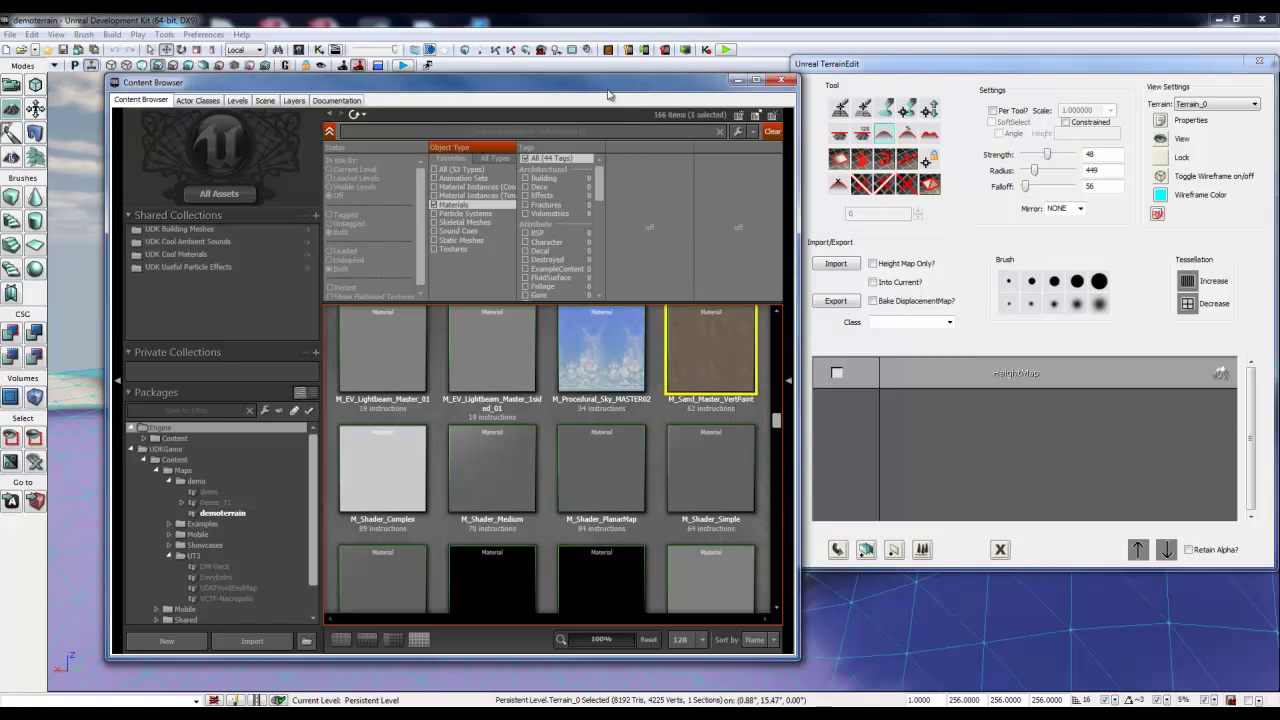
pyautogui.moveTo(608, 90); pyautogui.dragTo(525, 68)
pyautogui.moveTo(1056, 66); pyautogui.dragTo(986, 58)
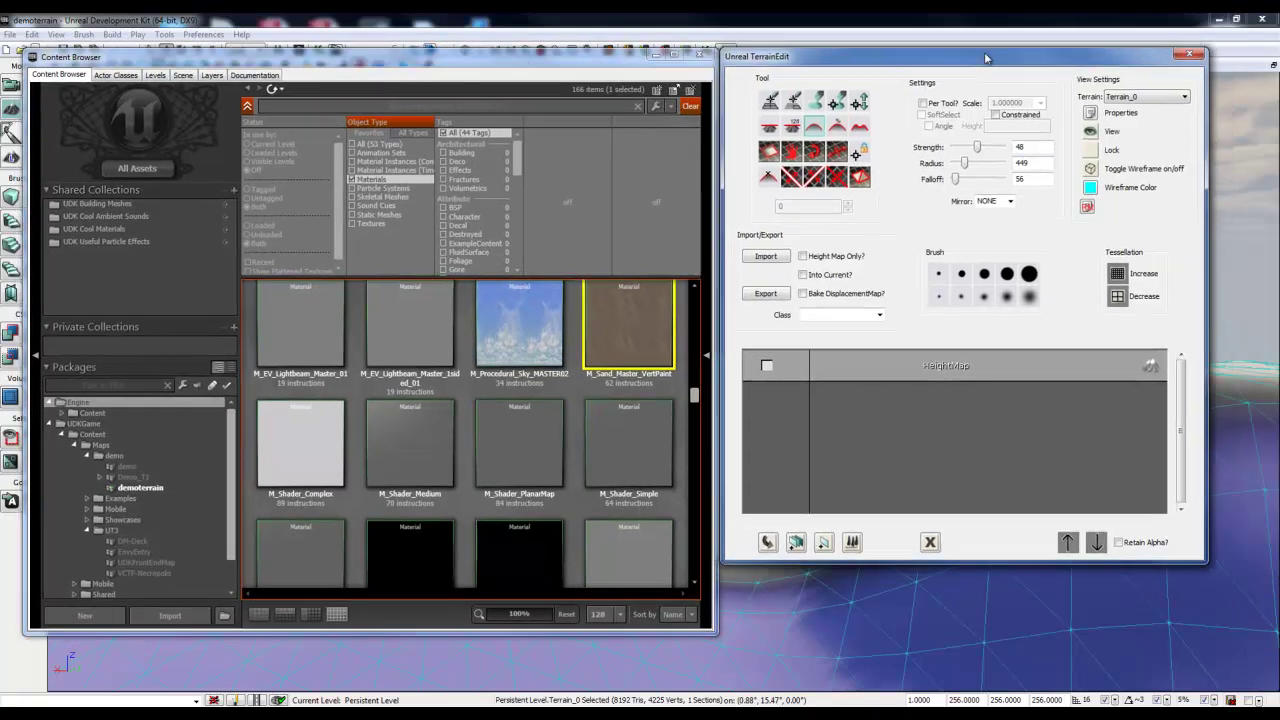
pyautogui.rightClick(957, 425)
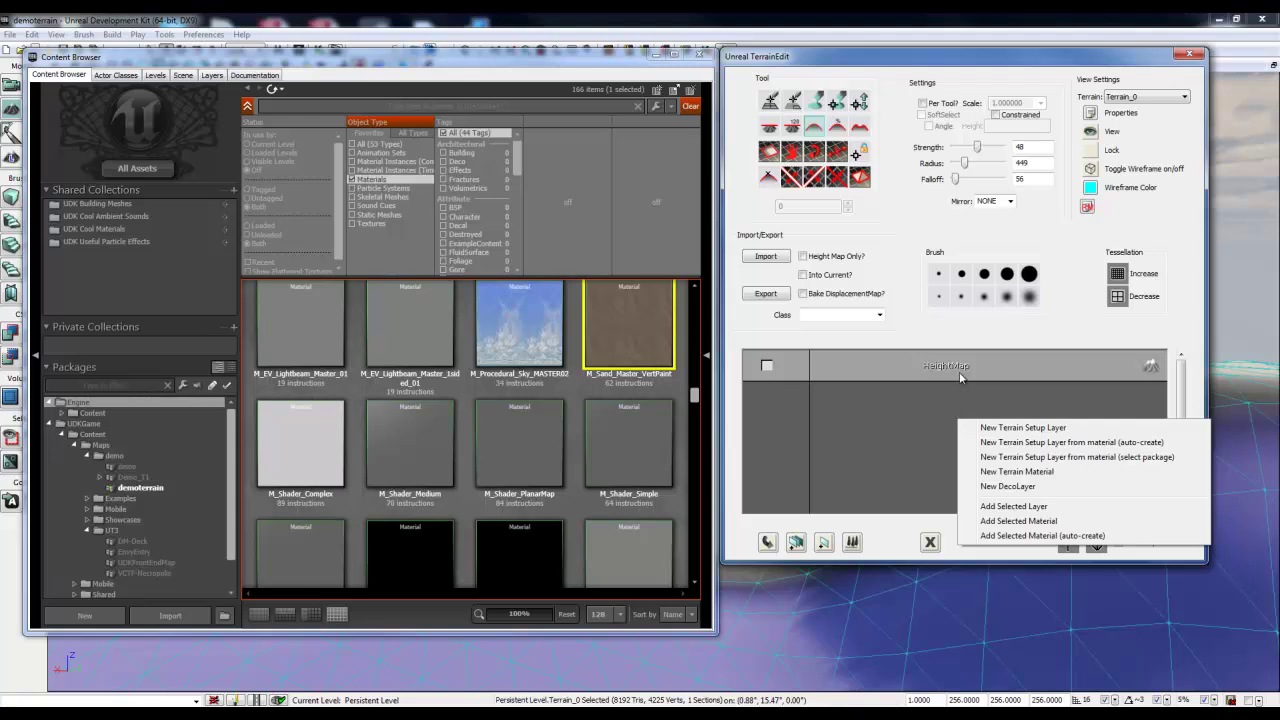
pyautogui.click(1024, 446)
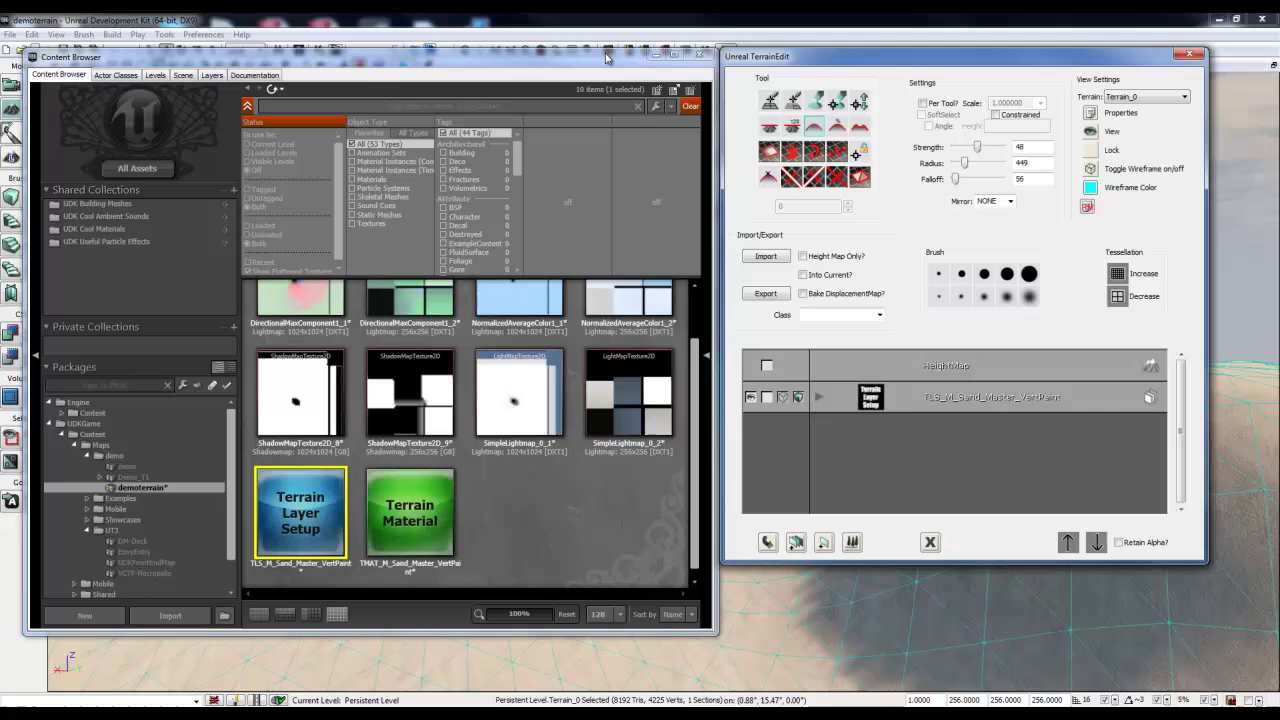
pyautogui.moveTo(604, 56); pyautogui.dragTo(0, 77)
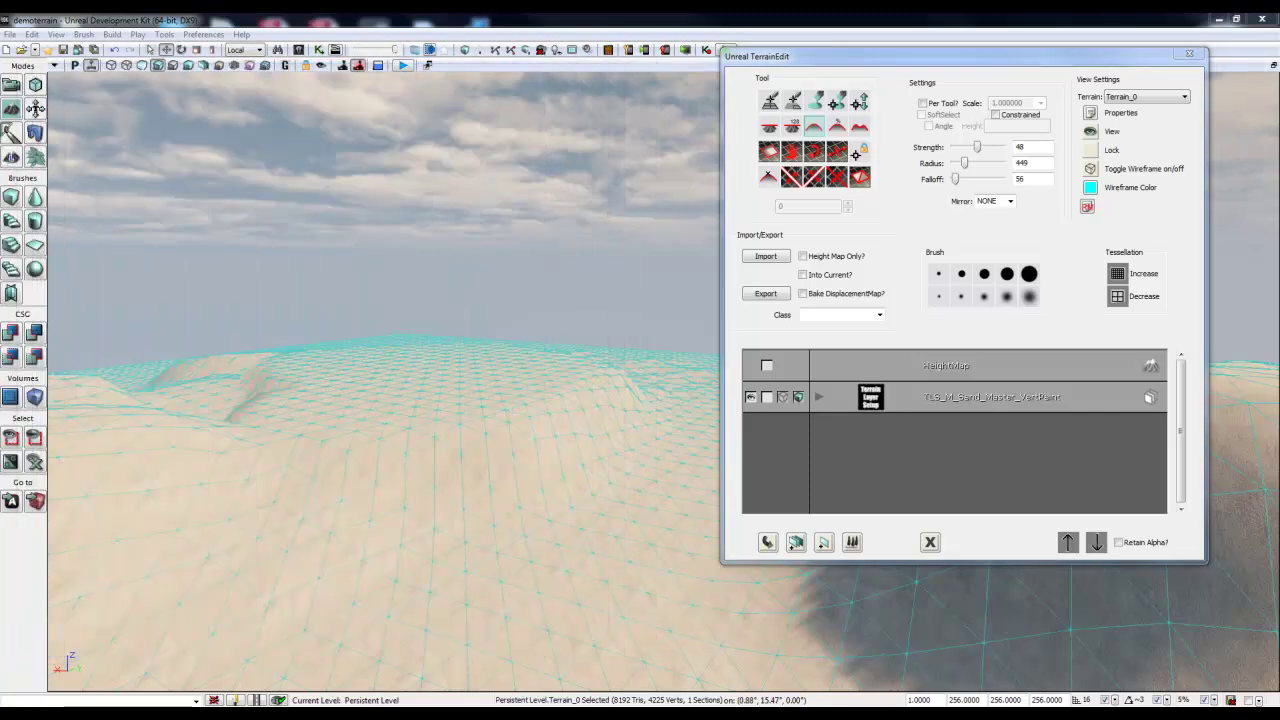
# - Reopen the Content Browser and auto-create a second terrain setup layer from the UDKGame material M_GroundMaster_01
pyautogui.moveTo(630, 300)
pyautogui.mouseDown(button='right')
pyautogui.moveTo(551, 414)
pyautogui.moveTo(580, 366)
pyautogui.moveTo(430, 375)
pyautogui.moveTo(440, 357)
pyautogui.moveTo(110, 440)
pyautogui.moveTo(100, 590)
pyautogui.moveTo(46, 520)
pyautogui.moveTo(617, 323)
pyautogui.moveTo(423, 324)
pyautogui.moveTo(686, 229)
pyautogui.moveTo(710, 203)
pyautogui.moveTo(589, 174)
pyautogui.moveTo(663, 178)
pyautogui.moveTo(680, 200)
pyautogui.moveTo(522, 262)
pyautogui.mouseUp(button='right')
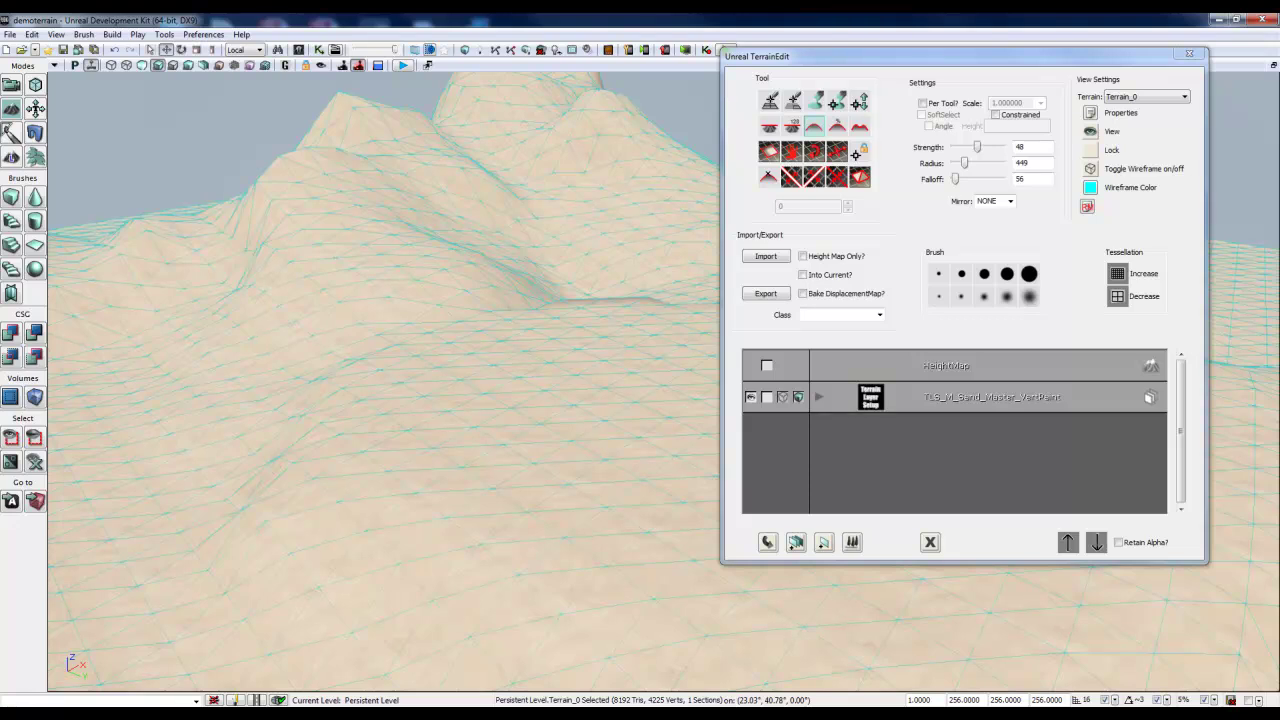
pyautogui.hotkey('ctrl', 'shift', 'f')
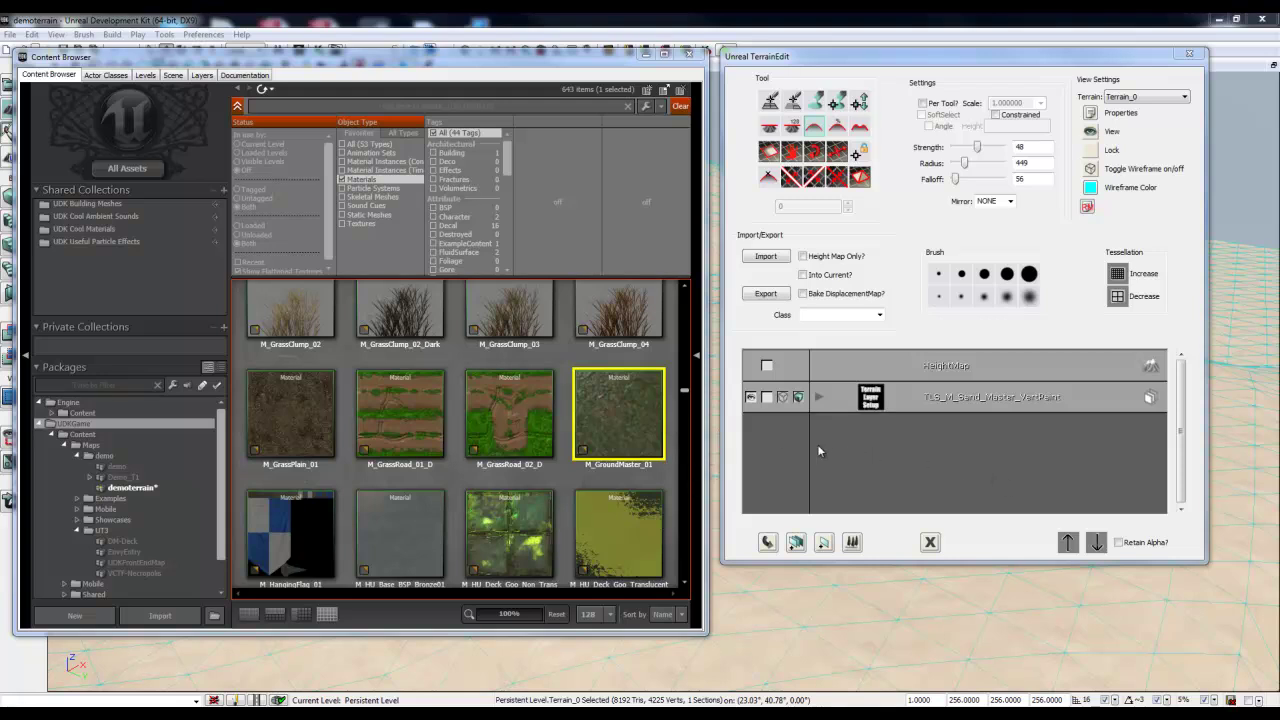
pyautogui.rightClick(945, 429)
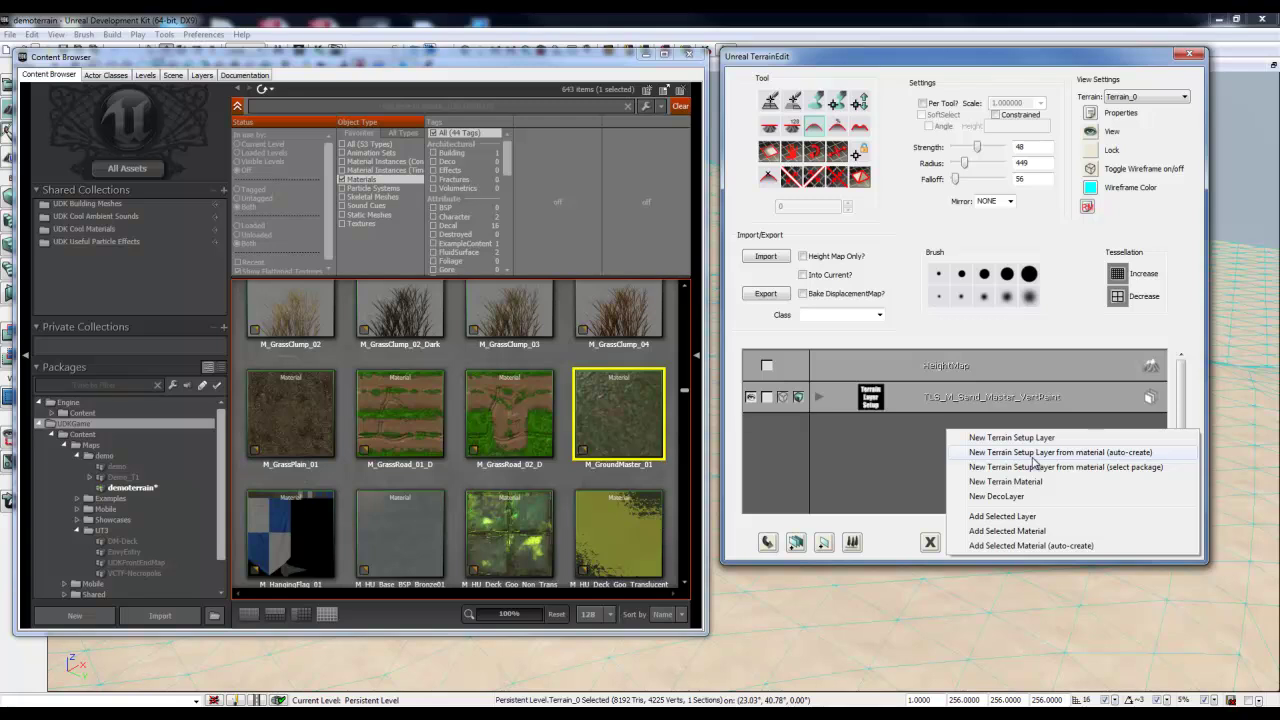
pyautogui.click(1034, 455)
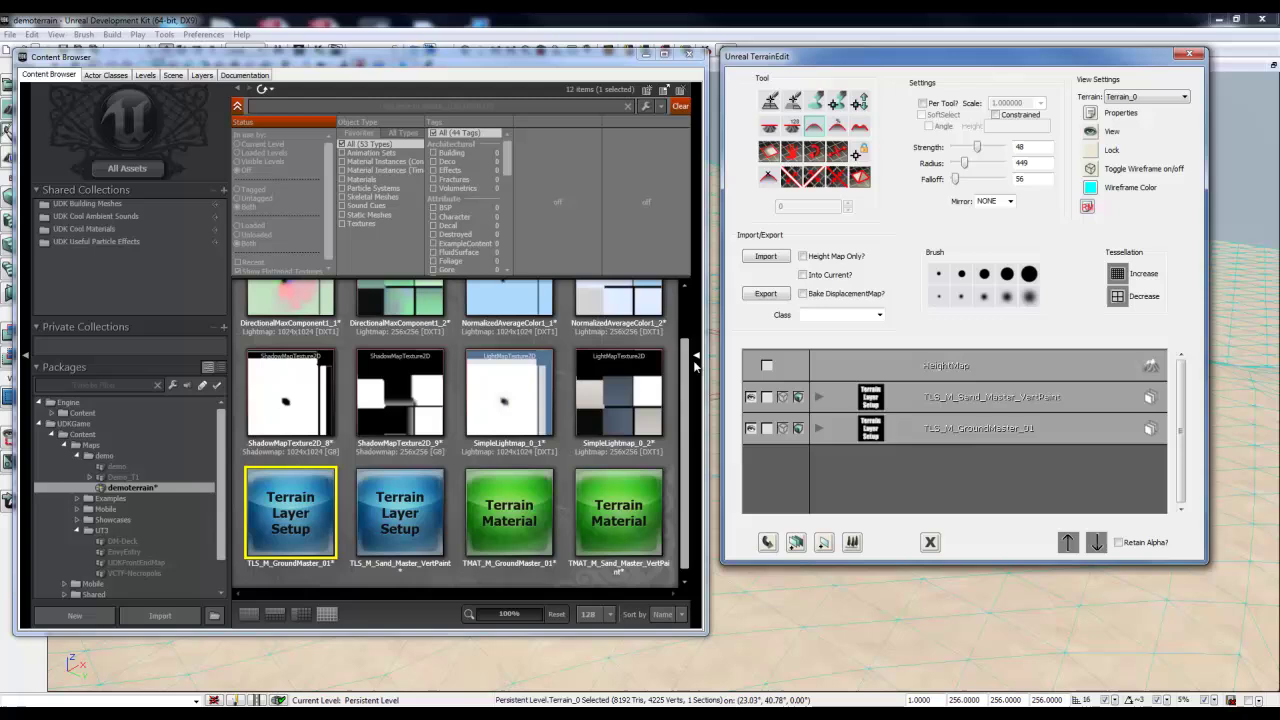
# - Filter the UDKGame assets to materials, auto-create a third terrain setup layer from M_CastleRockTile_01, and close the Content Browser
pyautogui.click(70, 423)
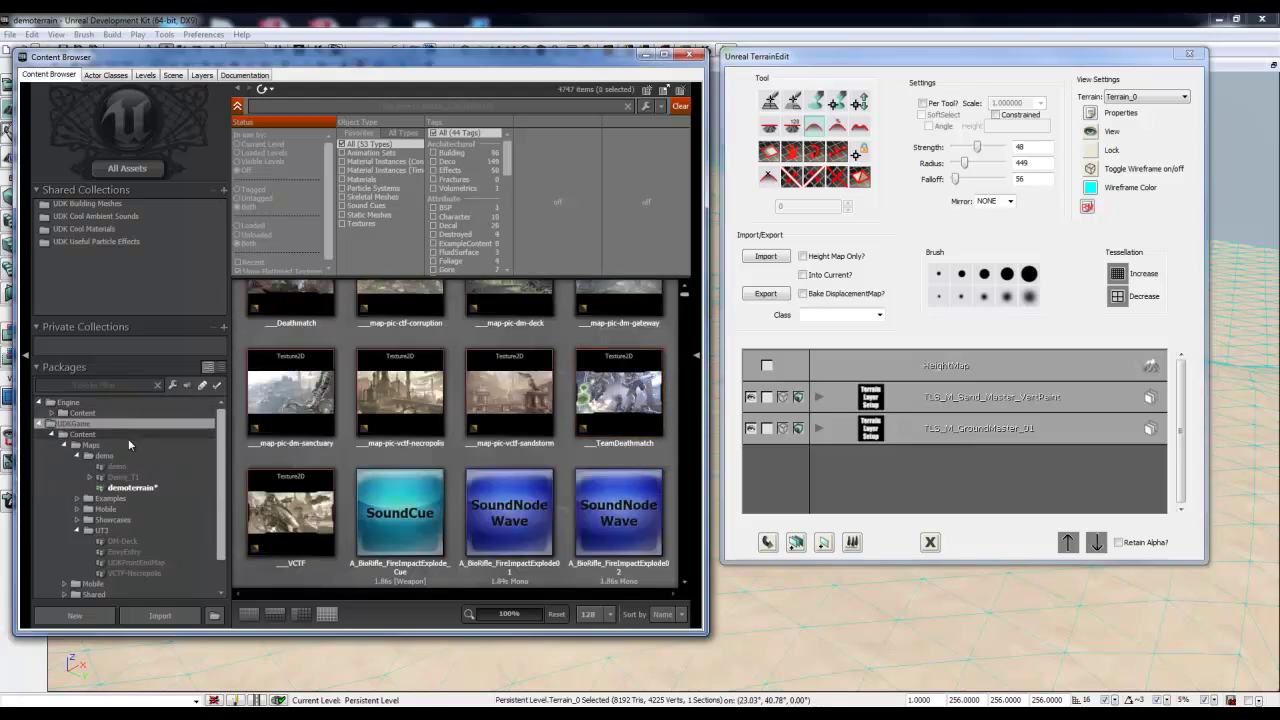
pyautogui.scroll(-1, 638, 436)
pyautogui.scroll(-3, 638, 436)
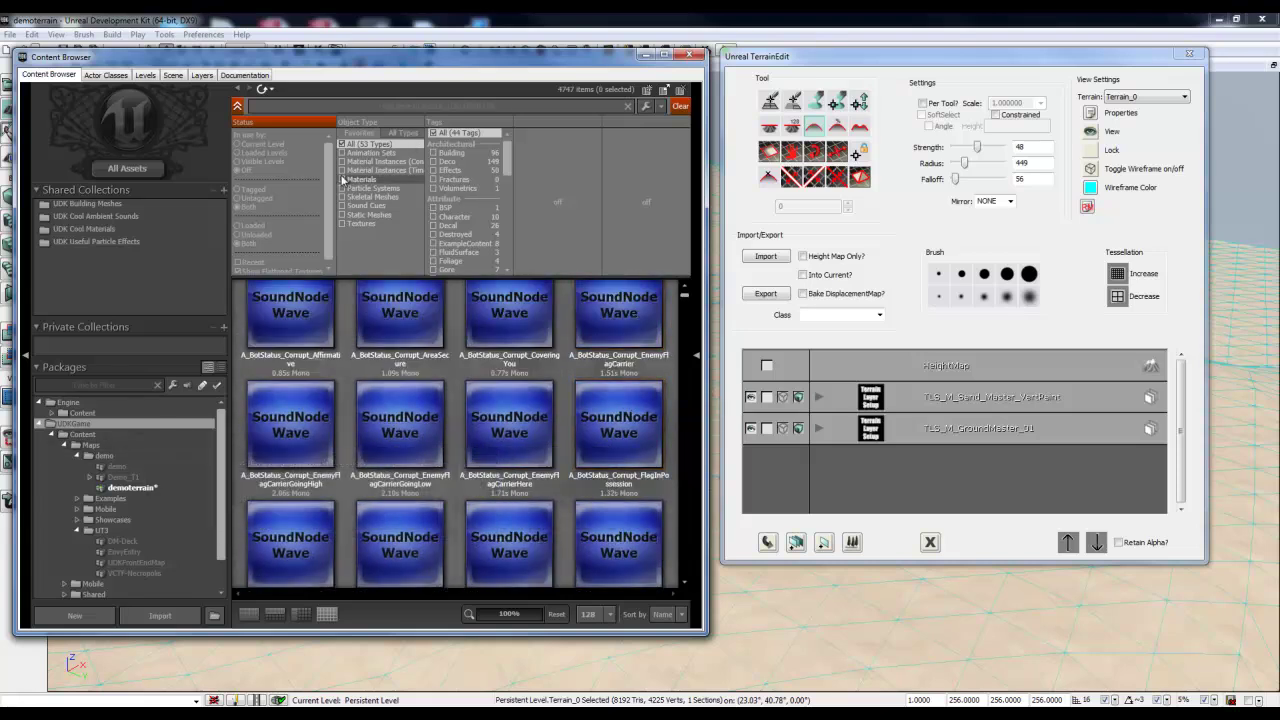
pyautogui.click(360, 179)
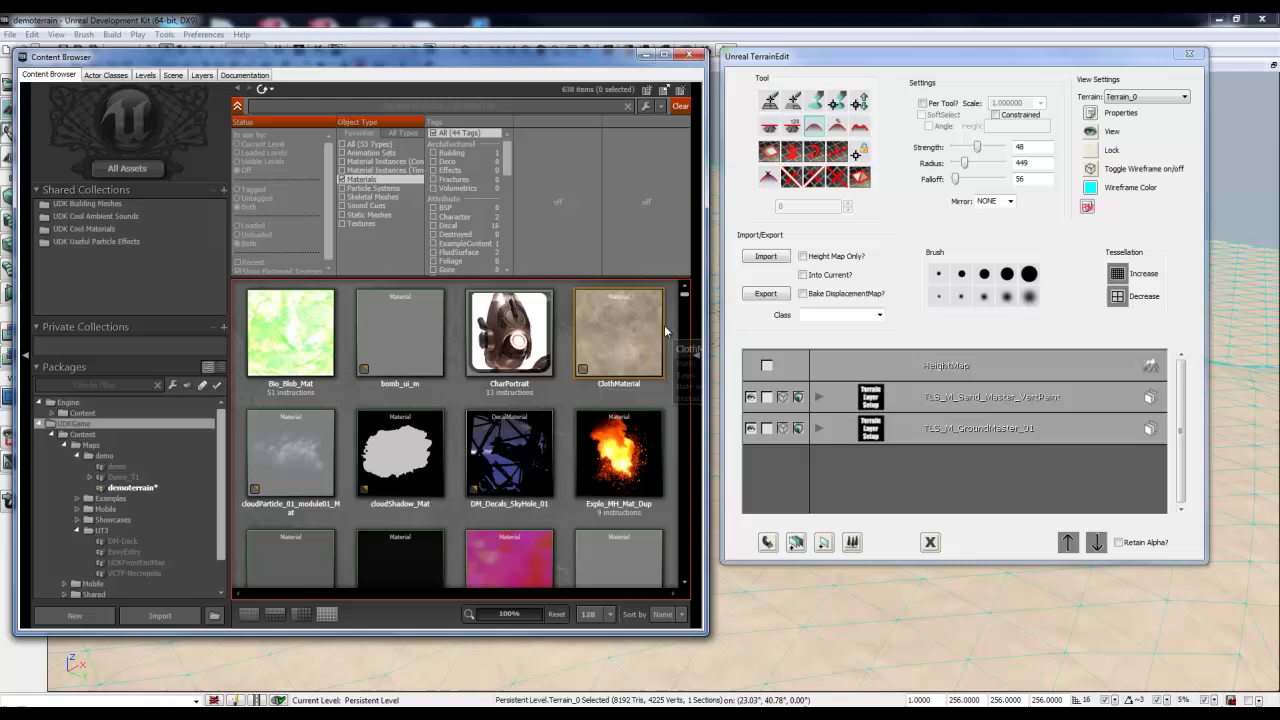
pyautogui.moveTo(686, 297); pyautogui.dragTo(693, 323)
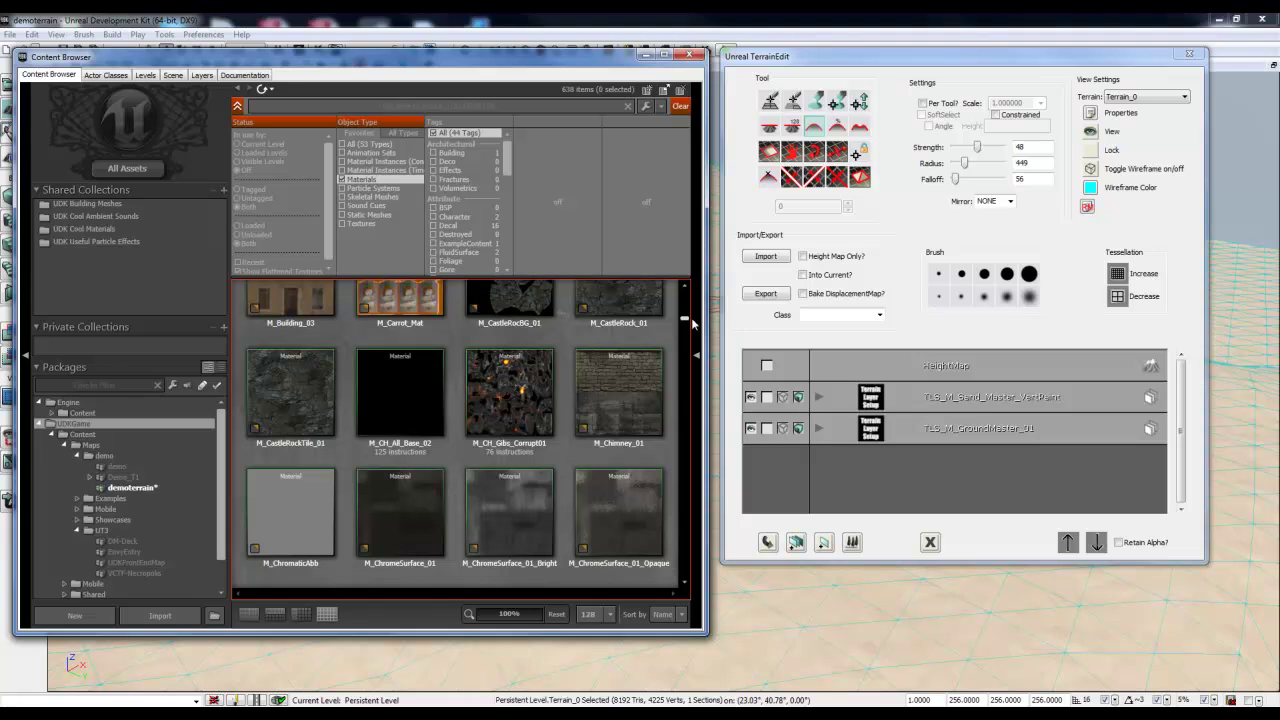
pyautogui.moveTo(692, 319); pyautogui.dragTo(692, 320)
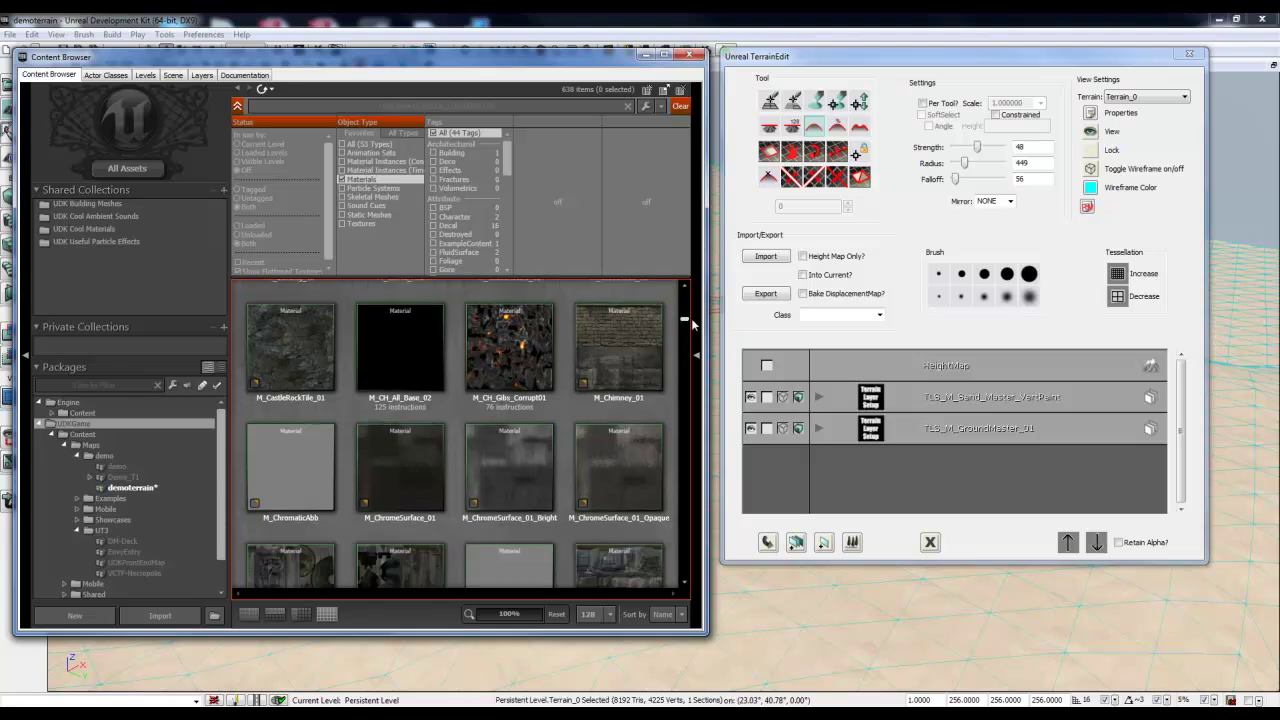
pyautogui.click(300, 363)
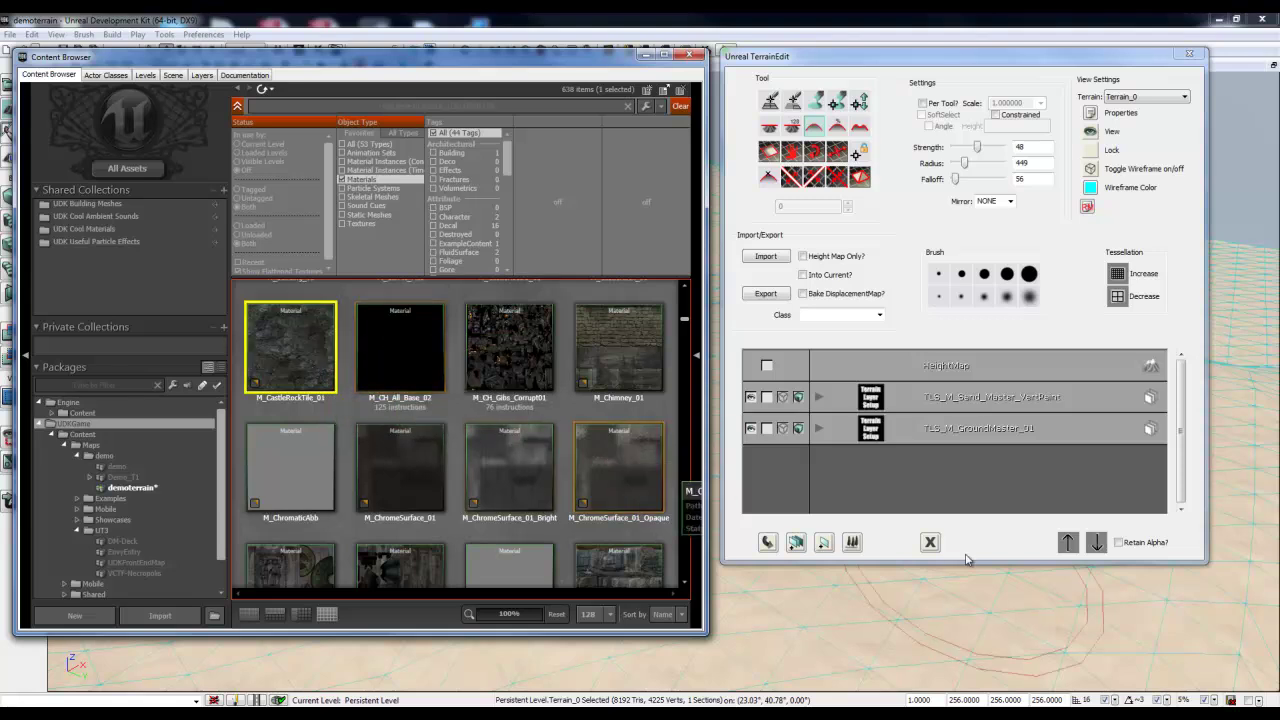
pyautogui.rightClick(933, 467)
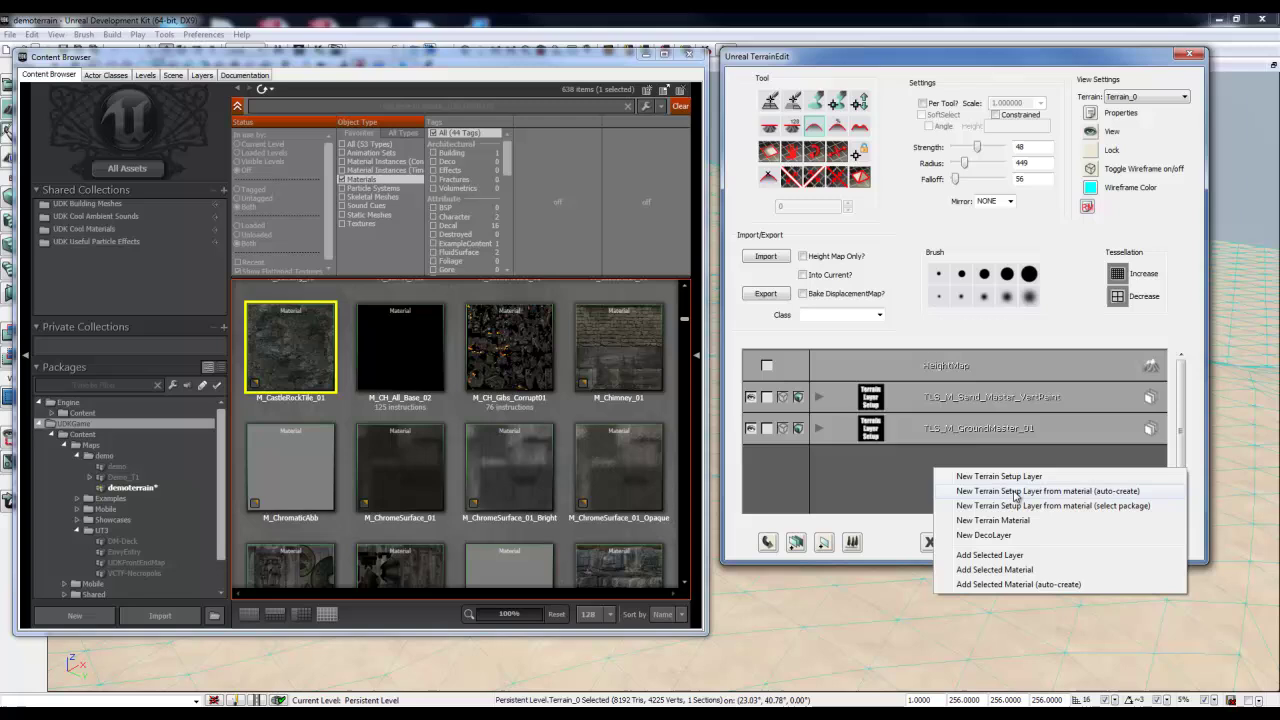
pyautogui.click(1014, 492)
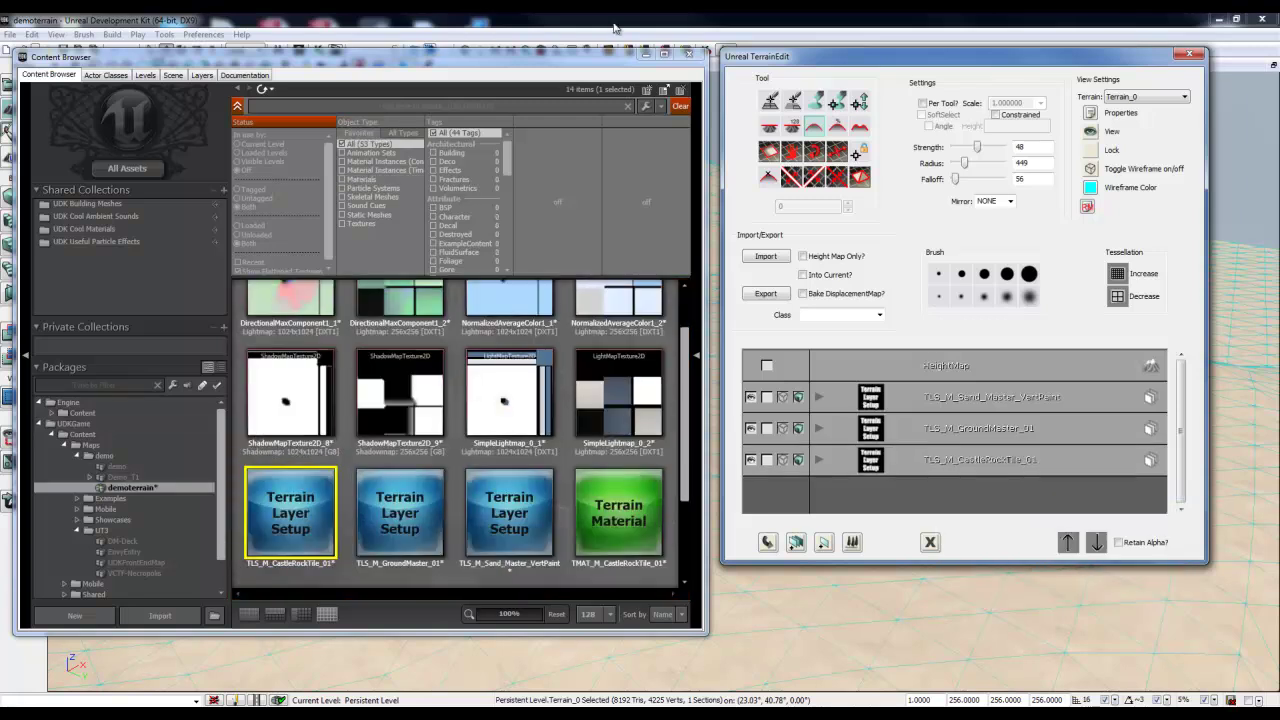
pyautogui.click(687, 51)
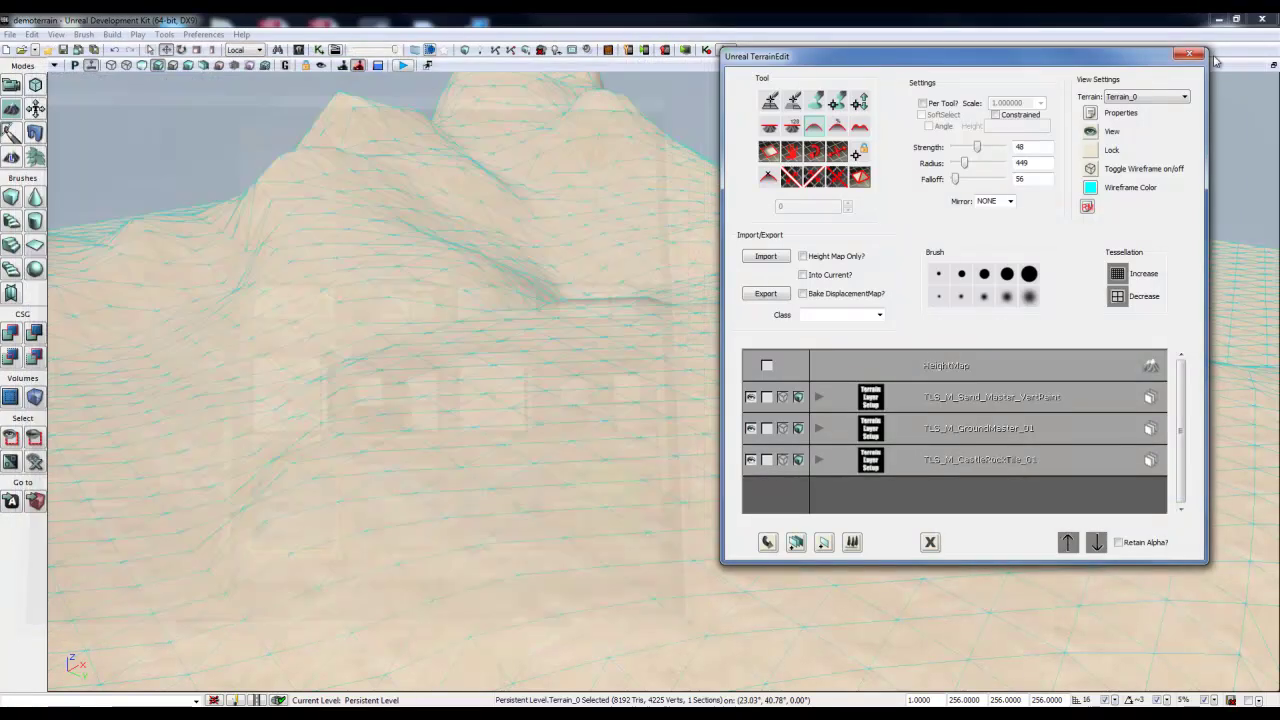
# - Paint the TLS_M_GroundMaster_01 layer over the raised plateau and its slopes in front of the mountains with the Paint tool
pyautogui.moveTo(1089, 62); pyautogui.dragTo(1128, 59)
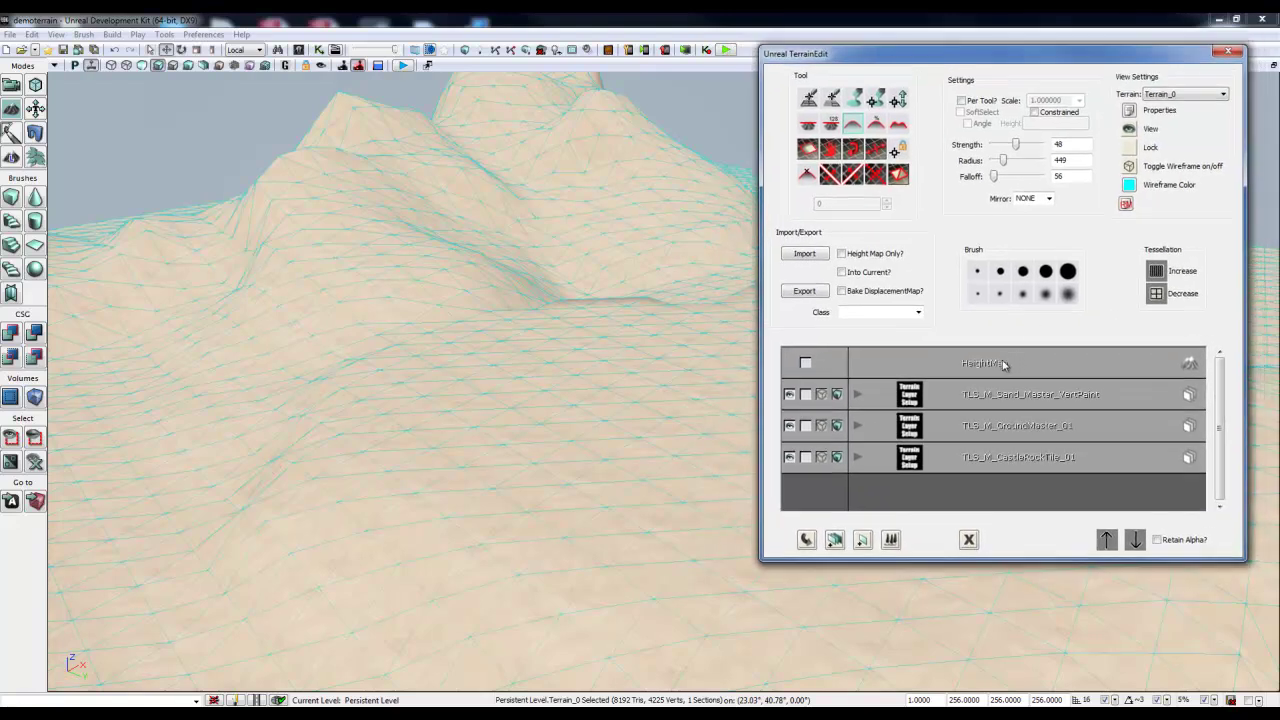
pyautogui.click(809, 363)
pyautogui.click(809, 364)
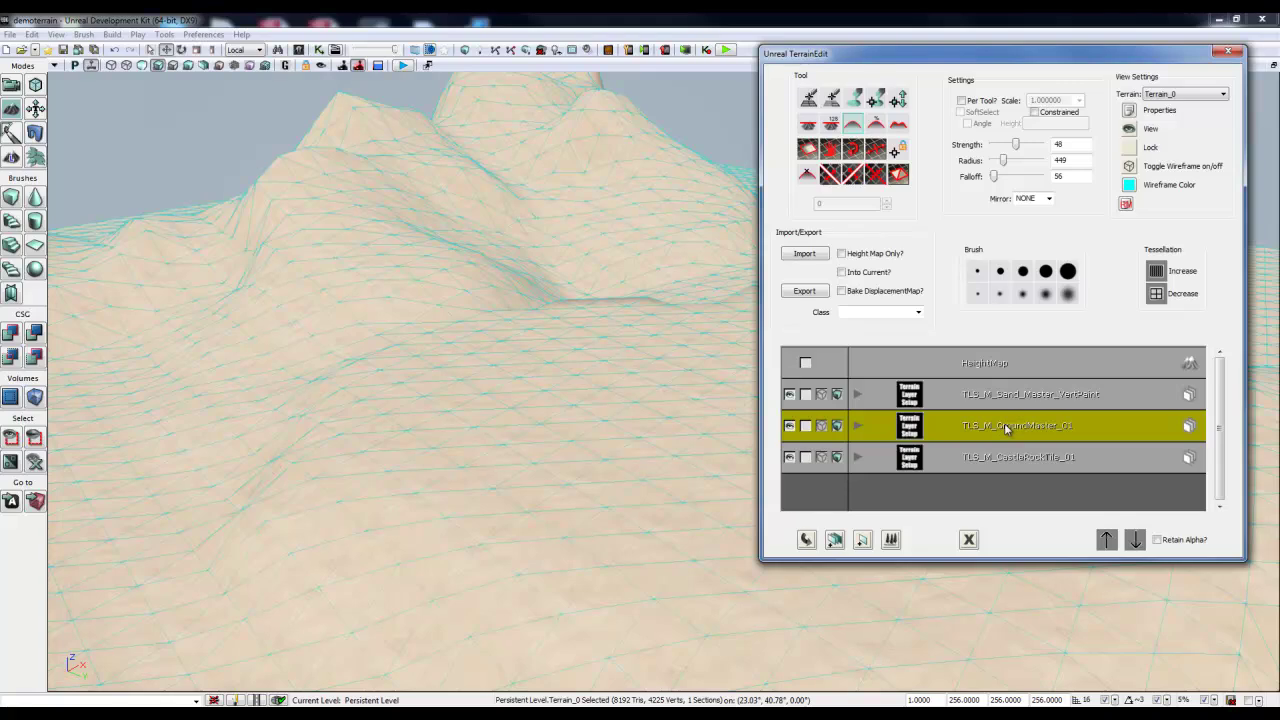
pyautogui.moveTo(563, 400); pyautogui.dragTo(560, 365, button='right')
pyautogui.click(858, 104)
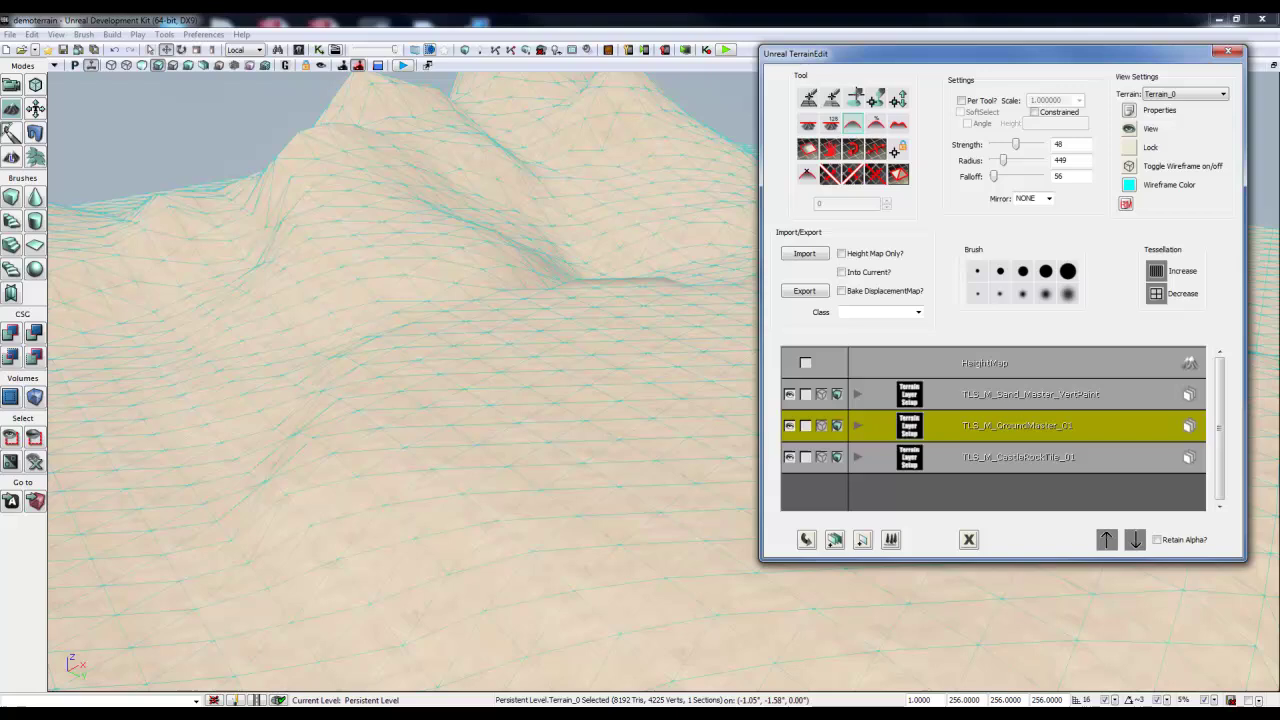
pyautogui.moveTo(434, 356); pyautogui.dragTo(497, 357, button='right')
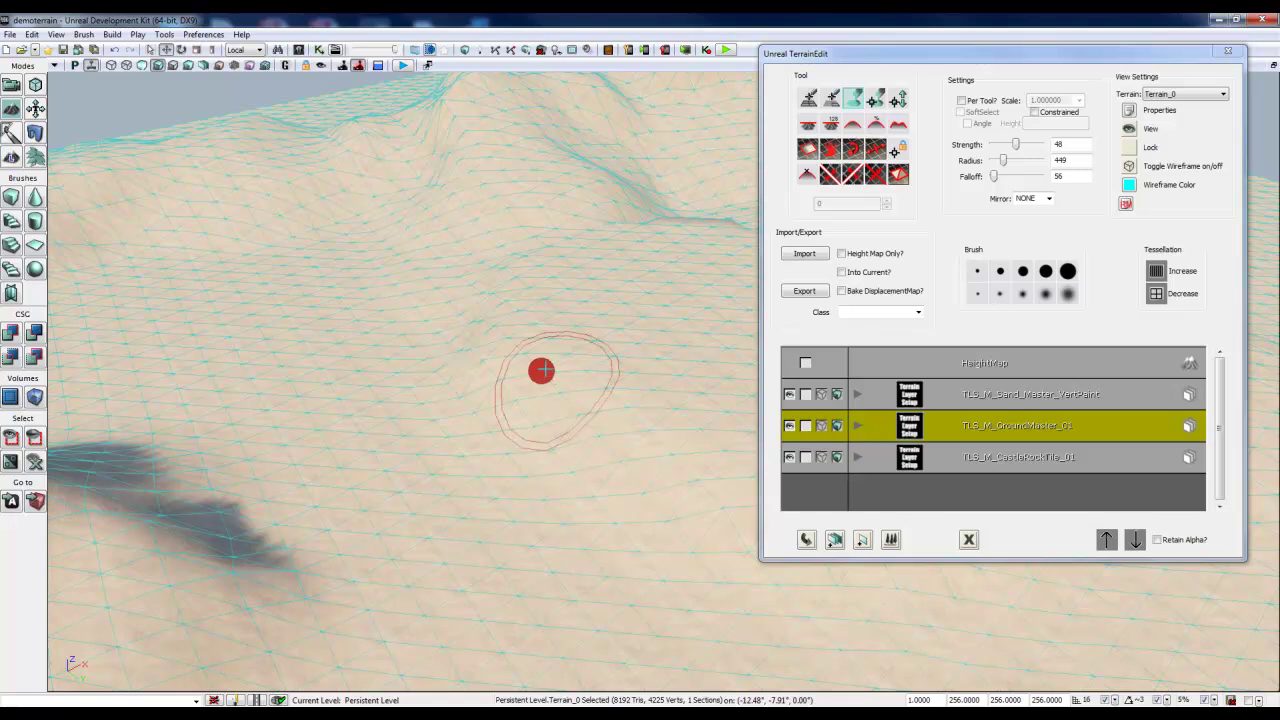
pyautogui.moveTo(503, 332)
pyautogui.keyDown('ctrl'); pyautogui.mouseDown()
pyautogui.moveTo(491, 295)
pyautogui.moveTo(525, 350)
pyautogui.moveTo(666, 478)
pyautogui.moveTo(580, 391)
pyautogui.moveTo(531, 291)
pyautogui.moveTo(611, 271)
pyautogui.moveTo(633, 296)
pyautogui.moveTo(633, 372)
pyautogui.moveTo(595, 492)
pyautogui.moveTo(425, 360)
pyautogui.moveTo(660, 545)
pyautogui.moveTo(488, 345)
pyautogui.moveTo(636, 516)
pyautogui.moveTo(547, 413)
pyautogui.moveTo(635, 492)
pyautogui.mouseUp(); pyautogui.keyUp('ctrl')
pyautogui.moveTo(635, 492)
pyautogui.mouseDown(button='right')
pyautogui.moveTo(823, 546)
pyautogui.moveTo(543, 486)
pyautogui.mouseUp(button='right')
pyautogui.moveTo(543, 486)
pyautogui.keyDown('ctrl'); pyautogui.mouseDown()
pyautogui.moveTo(557, 489)
pyautogui.moveTo(600, 375)
pyautogui.moveTo(491, 390)
pyautogui.moveTo(366, 271)
pyautogui.moveTo(443, 283)
pyautogui.moveTo(566, 272)
pyautogui.moveTo(554, 312)
pyautogui.moveTo(666, 435)
pyautogui.moveTo(703, 449)
pyautogui.moveTo(514, 215)
pyautogui.moveTo(334, 287)
pyautogui.mouseUp(); pyautogui.keyUp('ctrl')
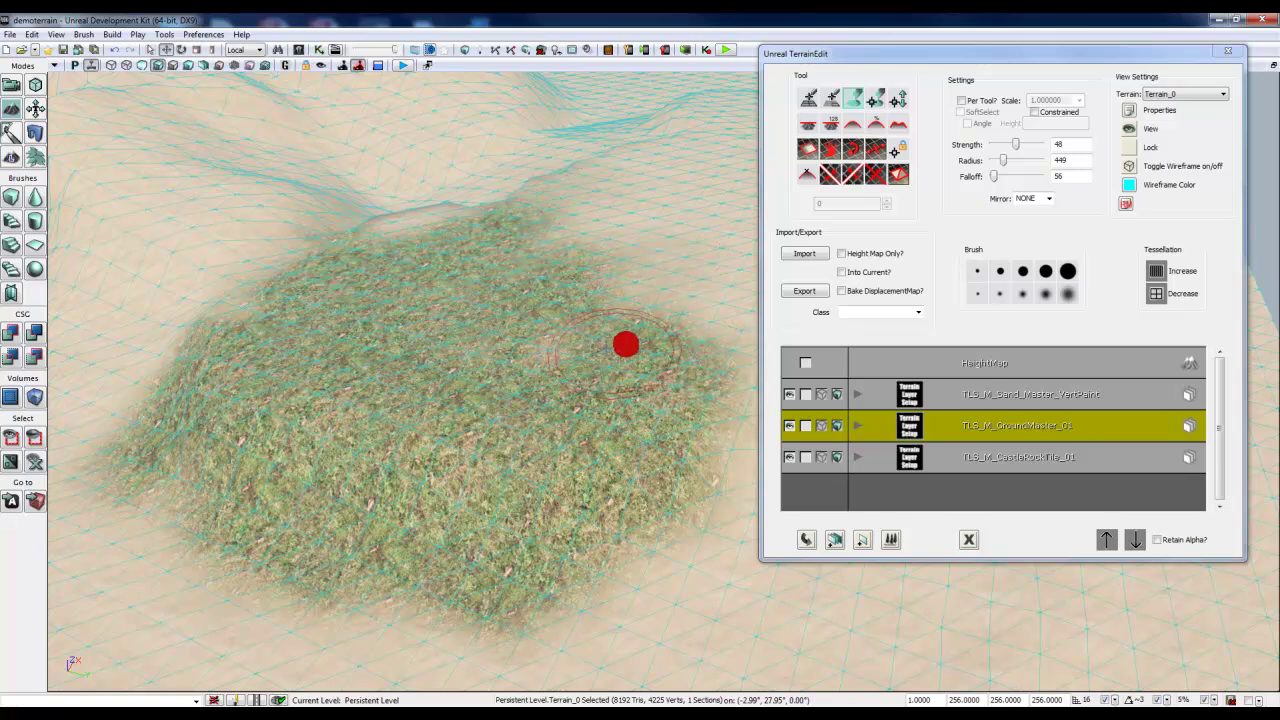
# - Paint the TLS_M_GroundMaster_01 layer on the small mound and the ground behind it with strength 100, radius 1515 and falloff 1599
pyautogui.moveTo(626, 344)
pyautogui.mouseDown(button='right')
pyautogui.moveTo(438, 362)
pyautogui.moveTo(514, 340)
pyautogui.moveTo(491, 357)
pyautogui.mouseUp(button='right')
pyautogui.moveTo(285, 385)
pyautogui.keyDown('ctrl'); pyautogui.mouseDown()
pyautogui.moveTo(260, 417)
pyautogui.moveTo(372, 331)
pyautogui.moveTo(303, 349)
pyautogui.moveTo(210, 420)
pyautogui.mouseUp(); pyautogui.keyUp('ctrl')
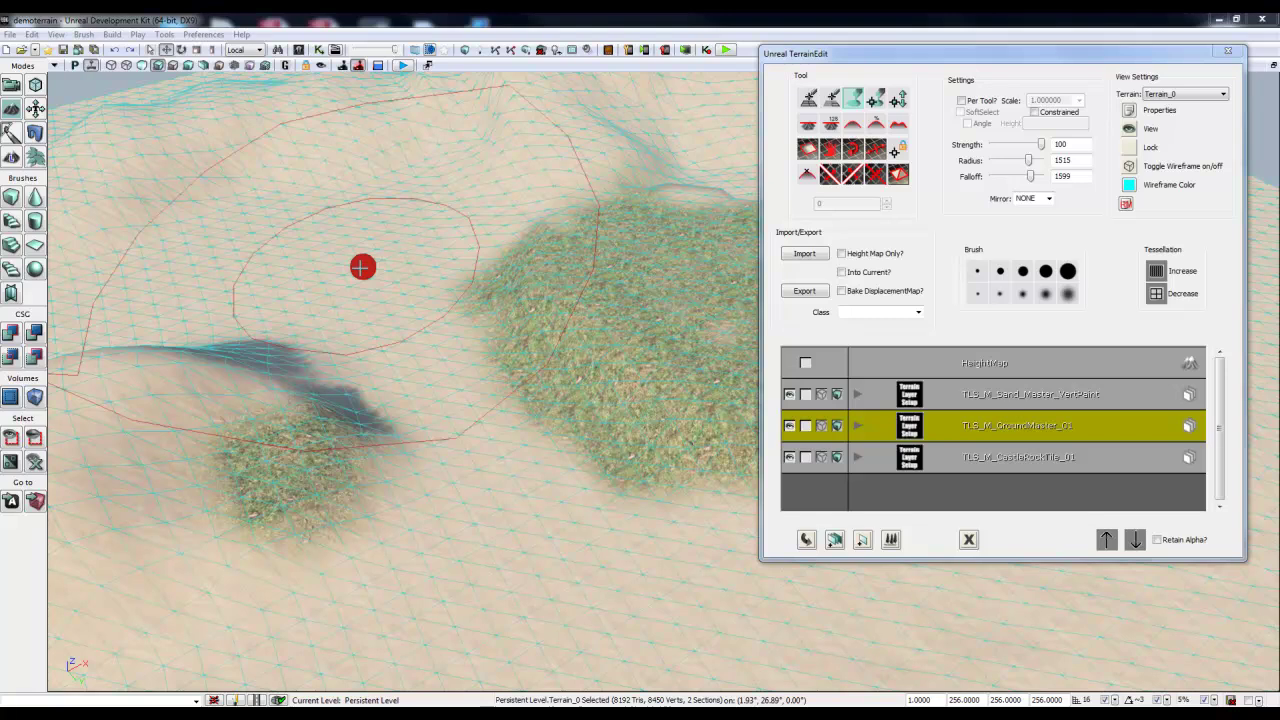
pyautogui.keyDown('ctrl'); pyautogui.moveTo(362, 266); pyautogui.dragTo(362, 266); pyautogui.keyUp('ctrl')
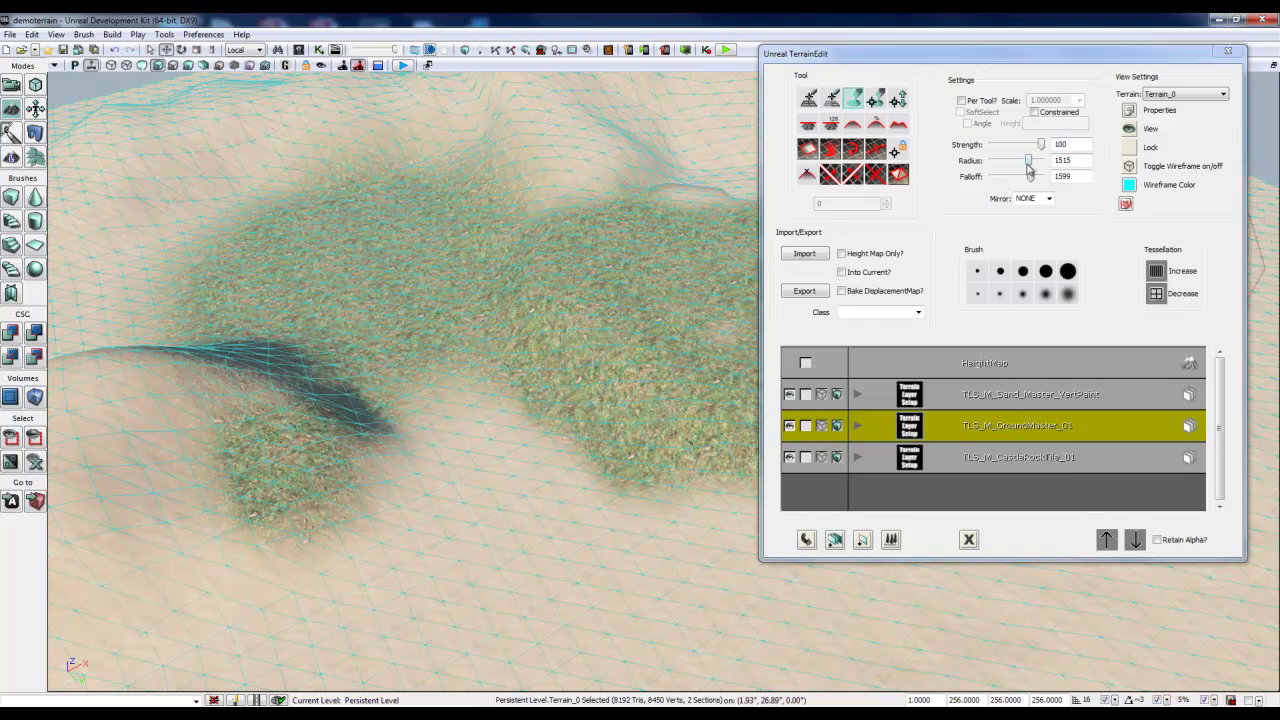
# - Set the brush strength to 40 and paint the ground layer over the dip between mound and plateau and across the mound
pyautogui.moveTo(1040, 144); pyautogui.dragTo(1033, 144)
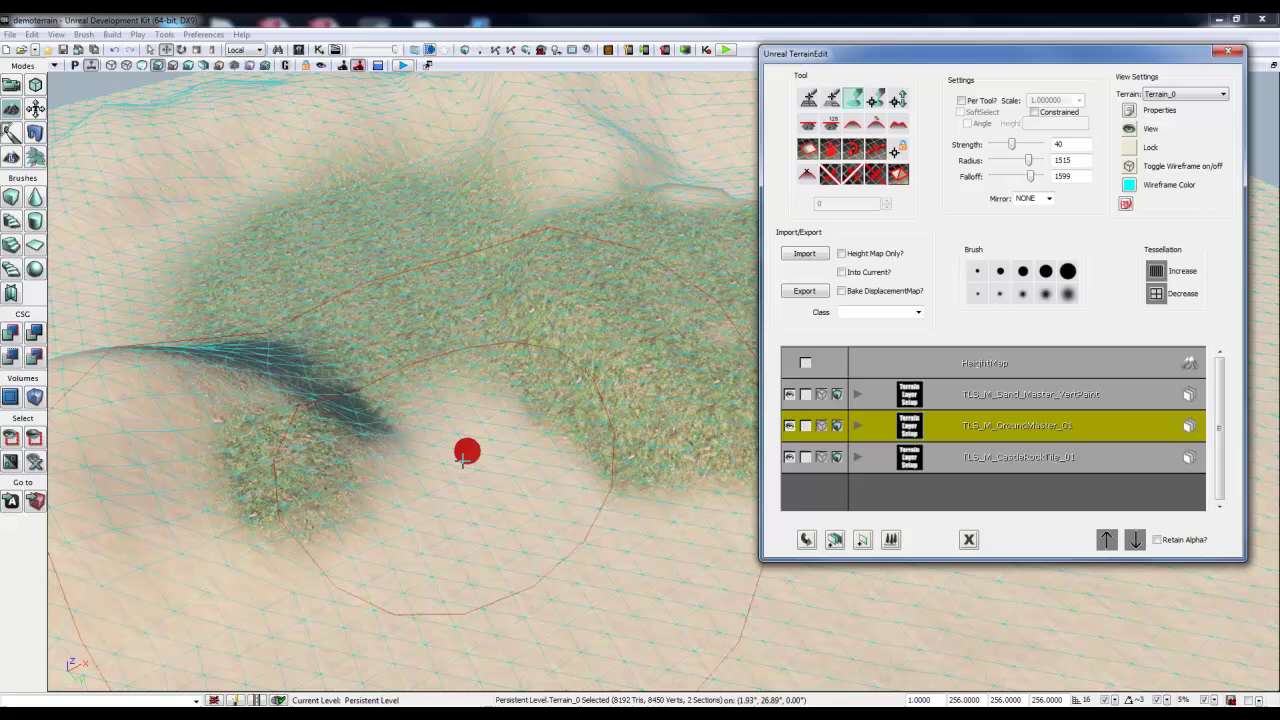
pyautogui.moveTo(467, 452)
pyautogui.keyDown('ctrl'); pyautogui.mouseDown()
pyautogui.moveTo(451, 480)
pyautogui.moveTo(486, 543)
pyautogui.moveTo(603, 566)
pyautogui.mouseUp(); pyautogui.keyUp('ctrl')
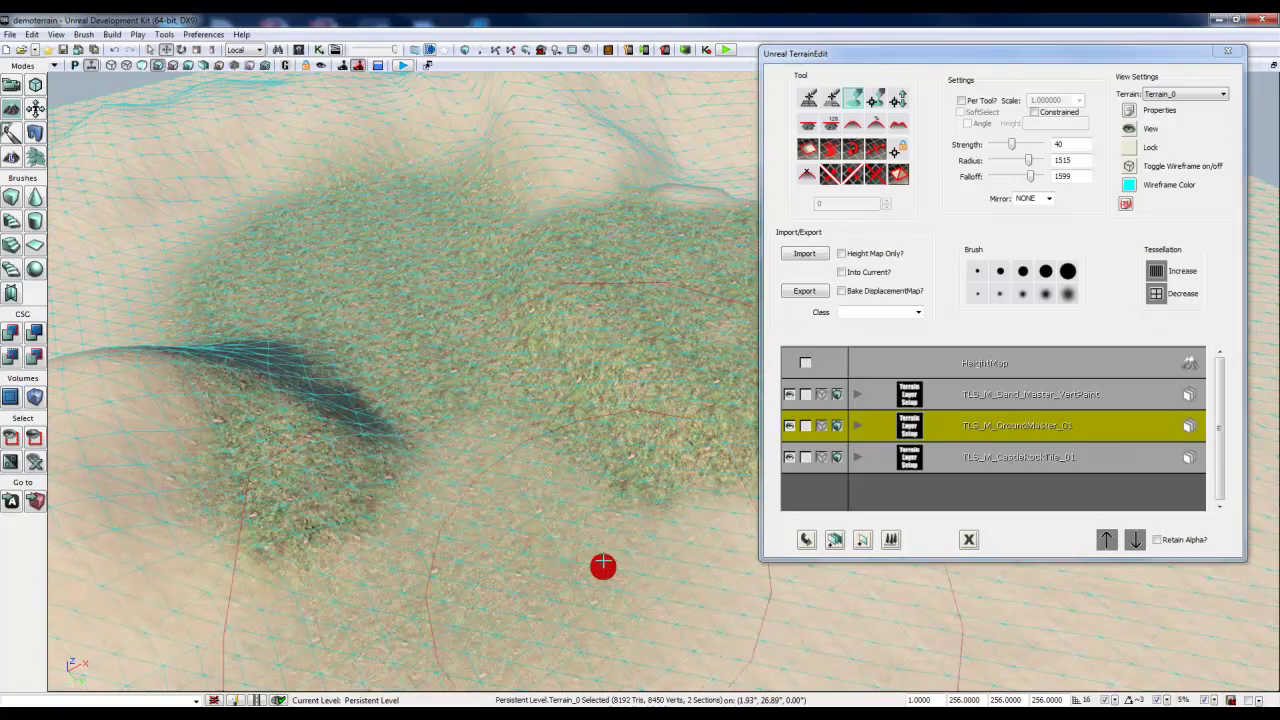
pyautogui.moveTo(651, 532); pyautogui.dragTo(700, 495)
pyautogui.moveTo(679, 550)
pyautogui.keyDown('ctrl'); pyautogui.mouseDown()
pyautogui.moveTo(687, 563)
pyautogui.moveTo(726, 514)
pyautogui.moveTo(704, 334)
pyautogui.moveTo(637, 251)
pyautogui.mouseUp(); pyautogui.keyUp('ctrl')
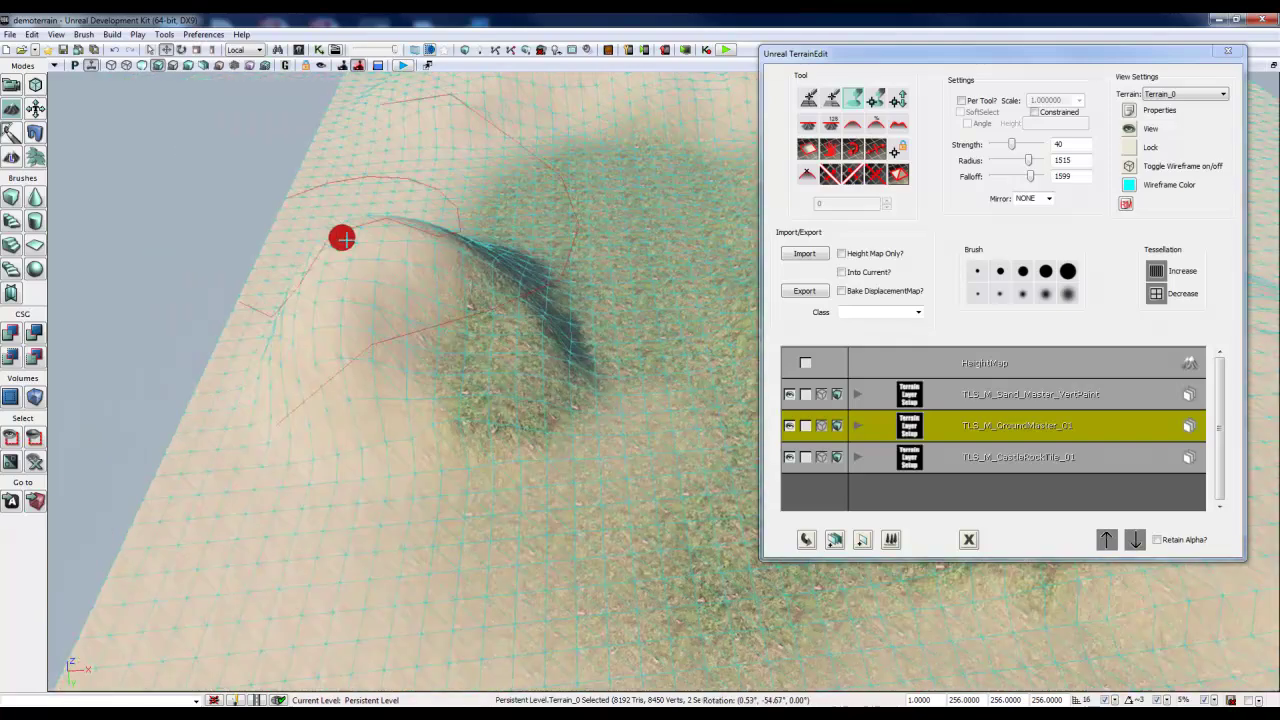
pyautogui.moveTo(343, 238)
pyautogui.keyDown('ctrl'); pyautogui.mouseDown()
pyautogui.moveTo(371, 357)
pyautogui.moveTo(337, 323)
pyautogui.moveTo(291, 531)
pyautogui.moveTo(414, 180)
pyautogui.moveTo(463, 277)
pyautogui.mouseUp(); pyautogui.keyUp('ctrl')
pyautogui.moveTo(463, 277); pyautogui.dragTo(471, 243, button='right')
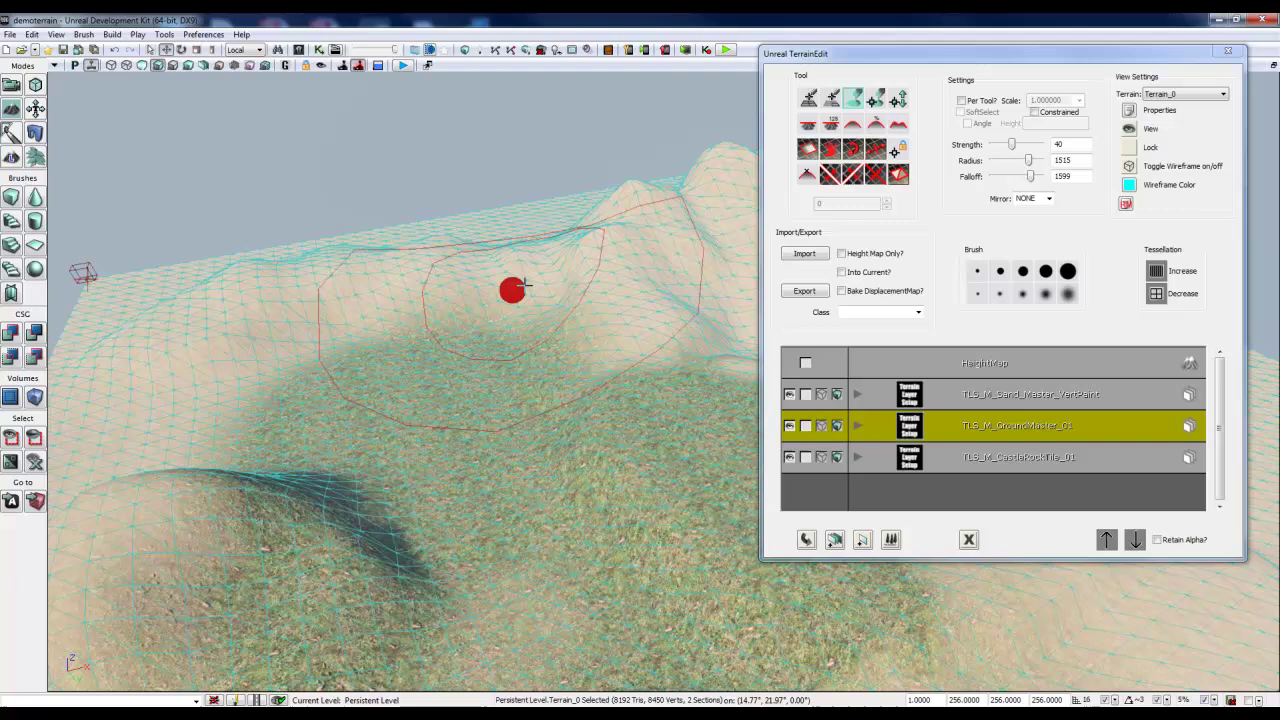
# - Extend the ground layer up the foot of the mountains, over the plateau's far edge and around the mound's base
pyautogui.keyDown('ctrl'); pyautogui.moveTo(525, 285); pyautogui.dragTo(534, 329); pyautogui.keyUp('ctrl')
pyautogui.moveTo(534, 329); pyautogui.dragTo(474, 334, button='right')
pyautogui.moveTo(629, 326); pyautogui.dragTo(616, 345, button='right')
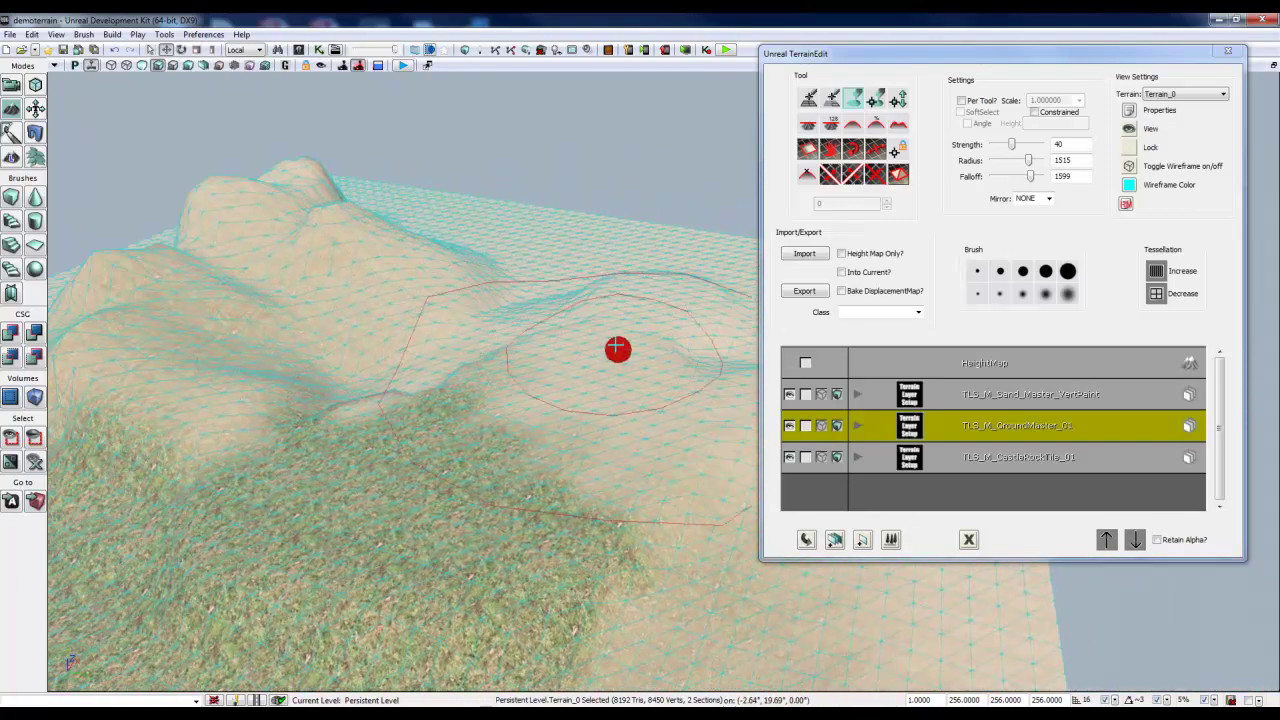
pyautogui.moveTo(616, 345)
pyautogui.keyDown('ctrl'); pyautogui.mouseDown()
pyautogui.moveTo(629, 391)
pyautogui.moveTo(574, 471)
pyautogui.mouseUp(); pyautogui.keyUp('ctrl')
pyautogui.moveTo(574, 471); pyautogui.dragTo(323, 551, button='right')
pyautogui.keyDown('ctrl'); pyautogui.moveTo(323, 551); pyautogui.dragTo(543, 498); pyautogui.keyUp('ctrl')
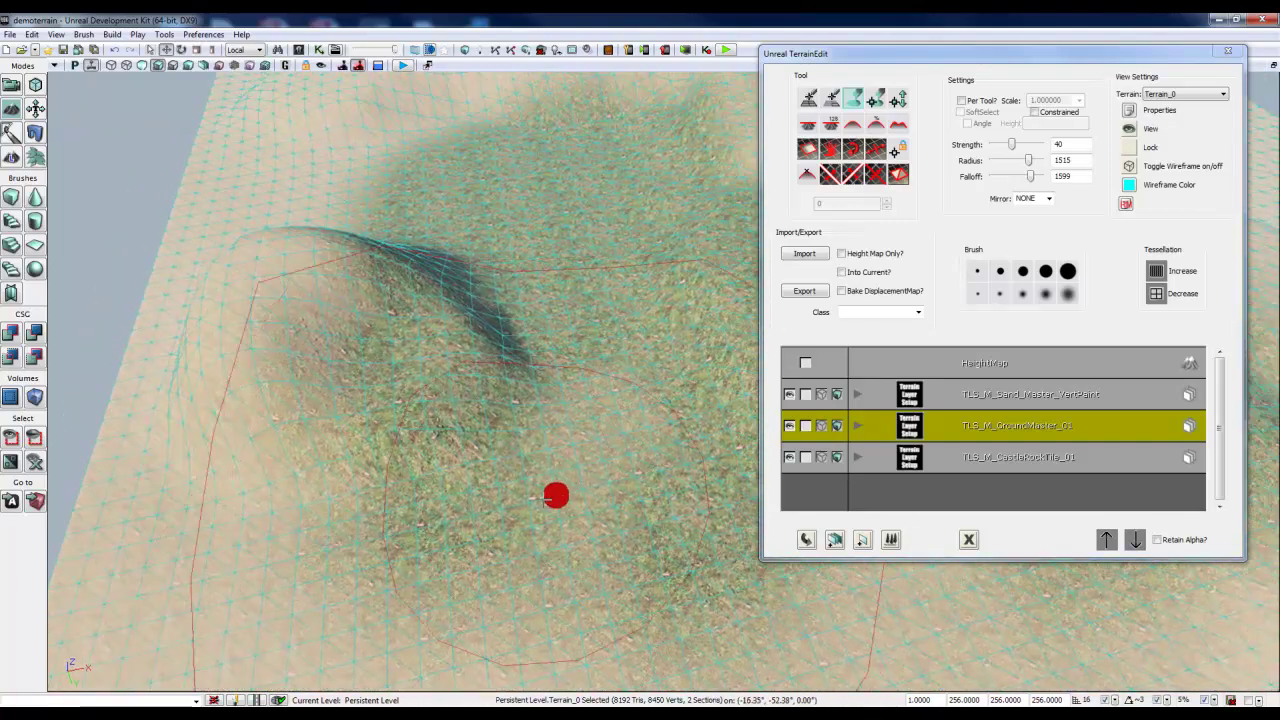
pyautogui.moveTo(543, 498); pyautogui.dragTo(463, 361, button='right')
pyautogui.moveTo(463, 361)
pyautogui.keyDown('ctrl'); pyautogui.mouseDown()
pyautogui.moveTo(522, 446)
pyautogui.moveTo(346, 574)
pyautogui.mouseUp(); pyautogui.keyUp('ctrl')
pyautogui.moveTo(346, 574)
pyautogui.mouseDown(button='right')
pyautogui.moveTo(594, 277)
pyautogui.moveTo(509, 504)
pyautogui.mouseUp(button='right')
pyautogui.moveTo(452, 396); pyautogui.dragTo(578, 396)
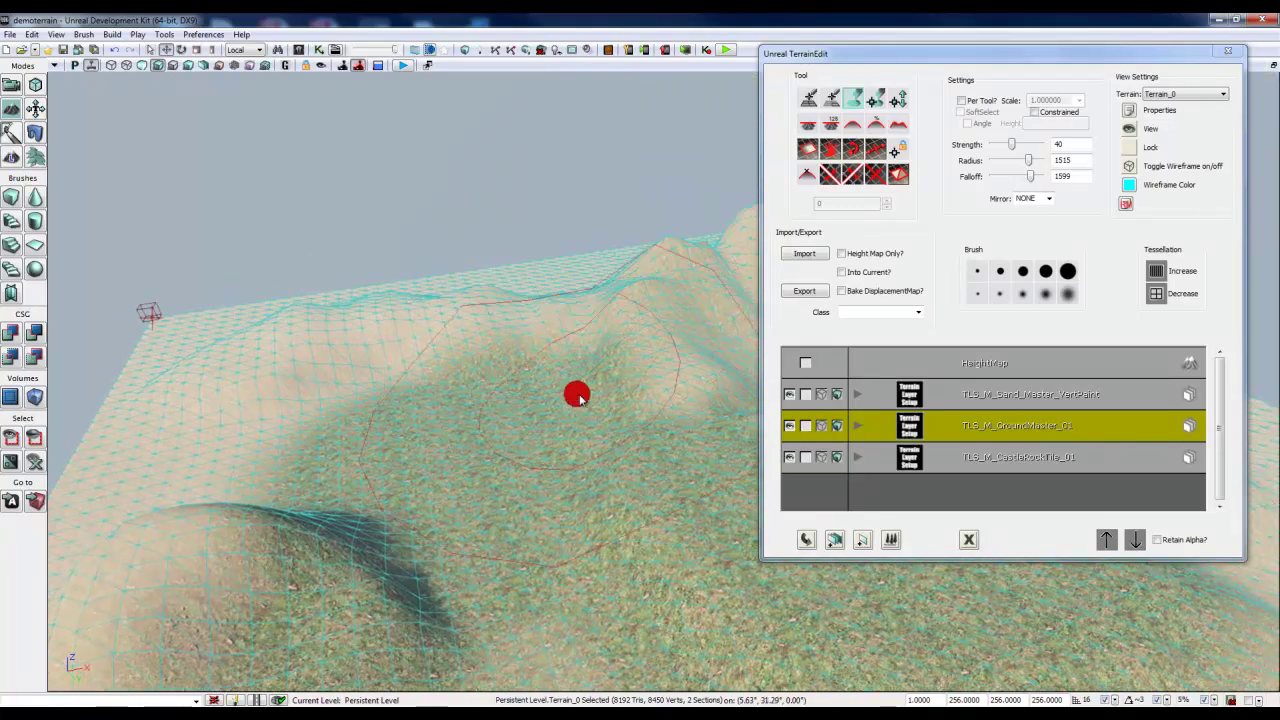
# - Paint the TLS_M_CastleRockTile_01 layer over the nearest mountain slope and up its ridge
pyautogui.click(1004, 458)
pyautogui.moveTo(509, 466); pyautogui.dragTo(497, 465)
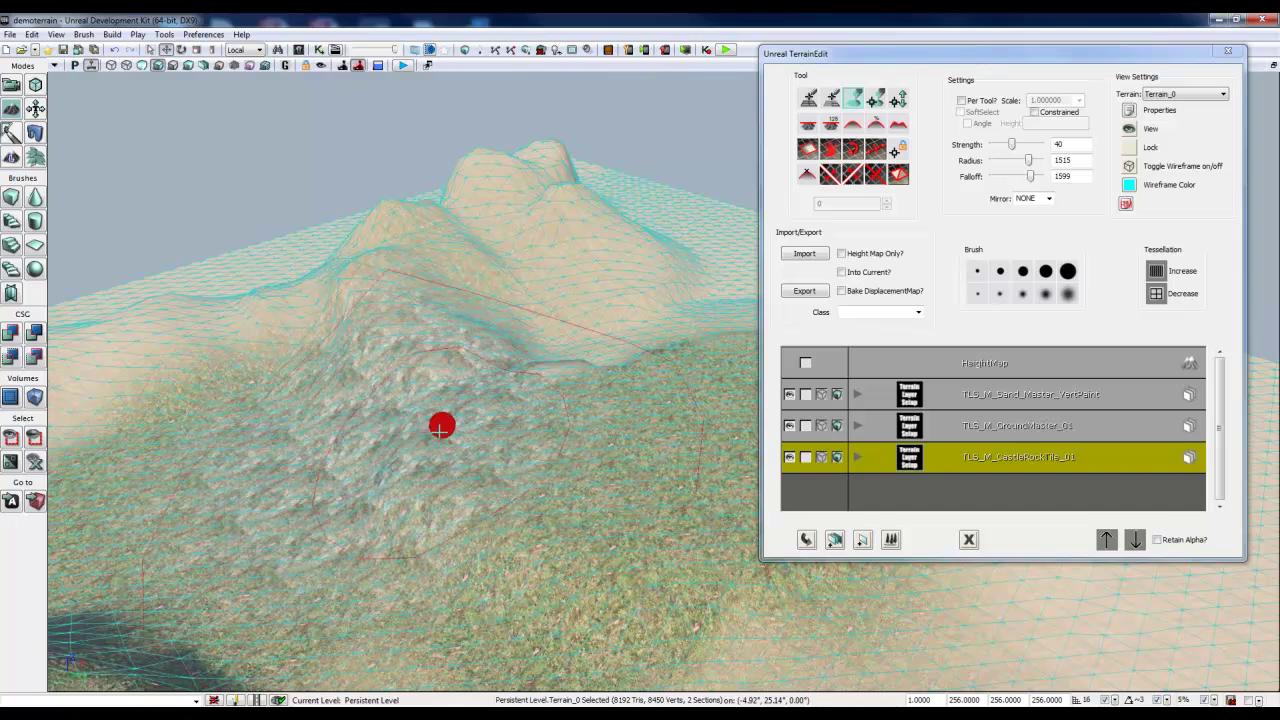
pyautogui.moveTo(441, 426)
pyautogui.mouseDown()
pyautogui.moveTo(389, 451)
pyautogui.moveTo(519, 383)
pyautogui.mouseUp()
pyautogui.moveTo(545, 374); pyautogui.dragTo(480, 271, button='right')
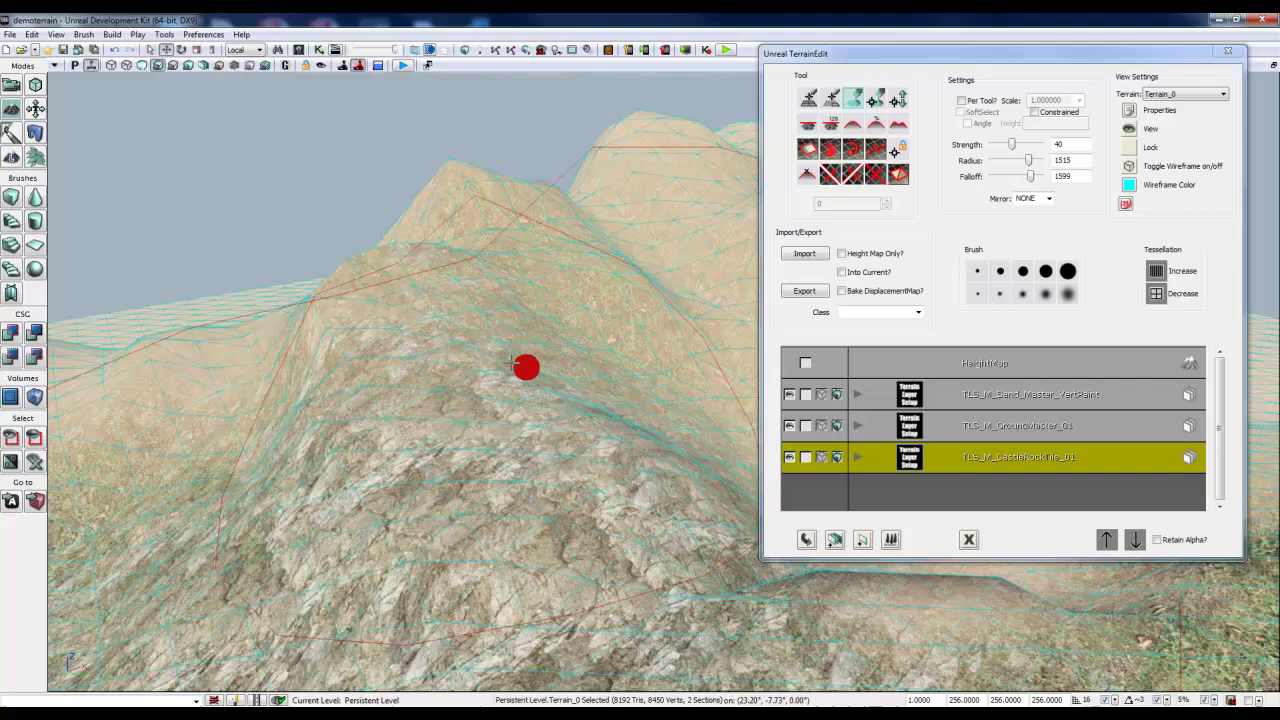
pyautogui.keyDown('ctrl'); pyautogui.moveTo(526, 366); pyautogui.dragTo(554, 286); pyautogui.keyUp('ctrl')
pyautogui.moveTo(554, 286)
pyautogui.mouseDown(button='right')
pyautogui.moveTo(526, 320)
pyautogui.moveTo(436, 366)
pyautogui.mouseUp(button='right')
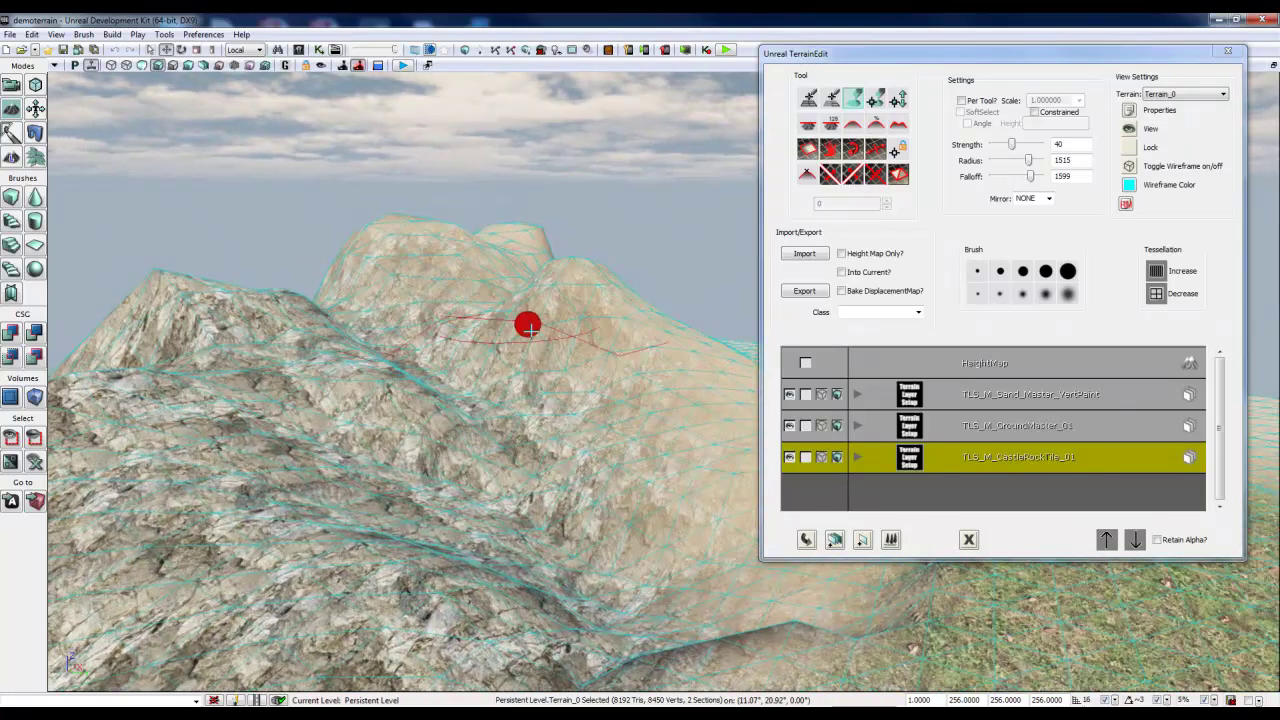
# - Paint the rock layer over the rear peaks and along the lower ridge to the corner of the mountain range
pyautogui.moveTo(569, 327)
pyautogui.mouseDown(button='right')
pyautogui.moveTo(600, 286)
pyautogui.moveTo(594, 246)
pyautogui.moveTo(323, 571)
pyautogui.moveTo(308, 569)
pyautogui.moveTo(548, 317)
pyautogui.mouseUp(button='right')
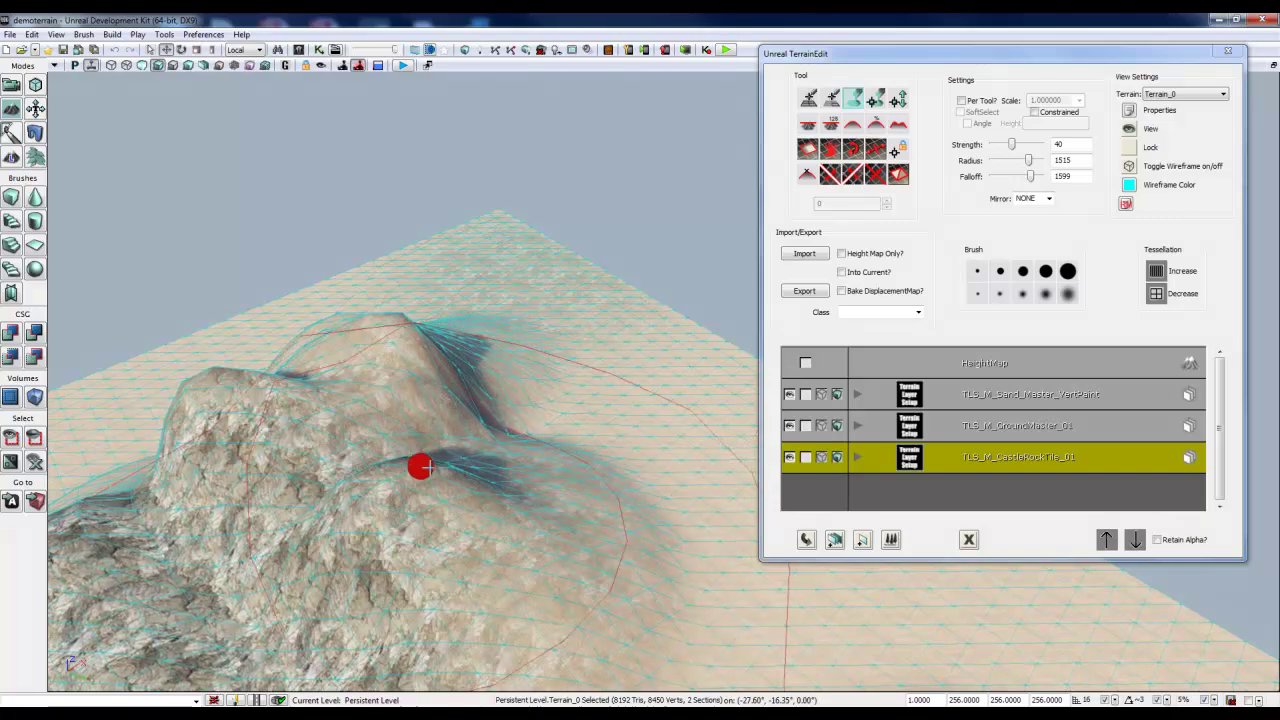
pyautogui.moveTo(454, 469)
pyautogui.mouseDown(button='right')
pyautogui.moveTo(343, 466)
pyautogui.moveTo(134, 360)
pyautogui.moveTo(157, 338)
pyautogui.moveTo(633, 612)
pyautogui.mouseUp(button='right')
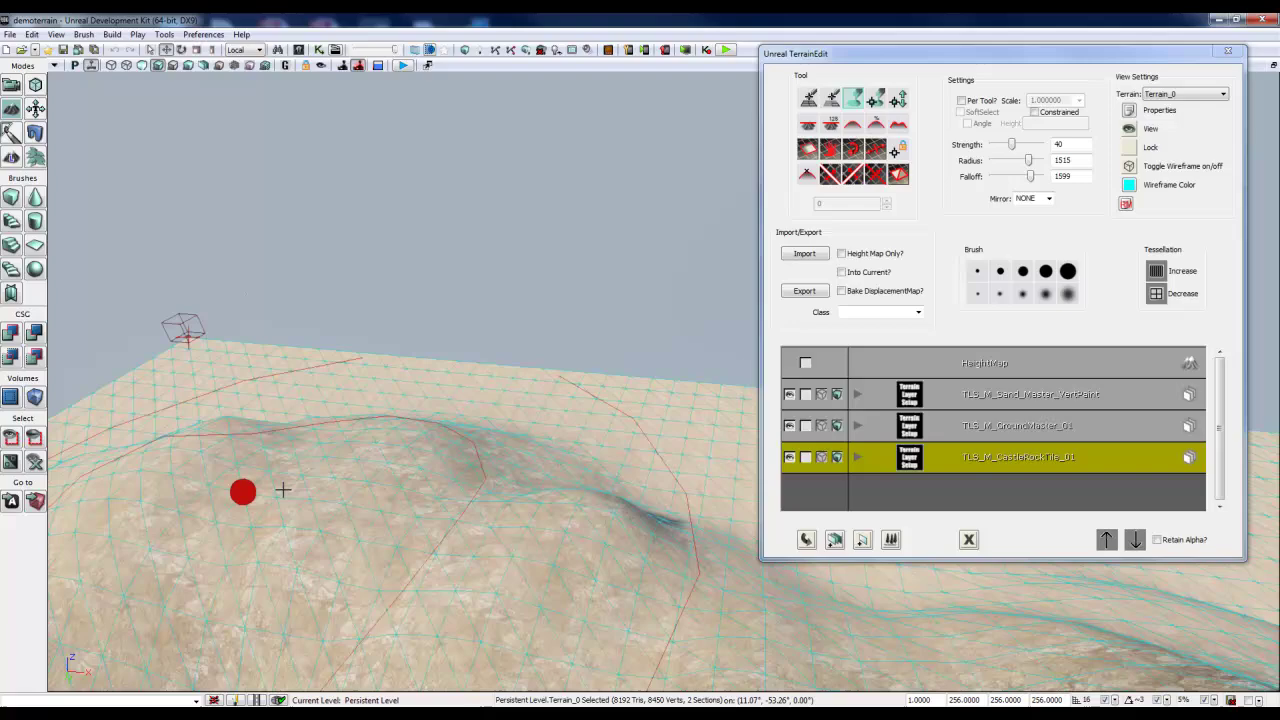
pyautogui.moveTo(283, 490); pyautogui.dragTo(562, 544, button='right')
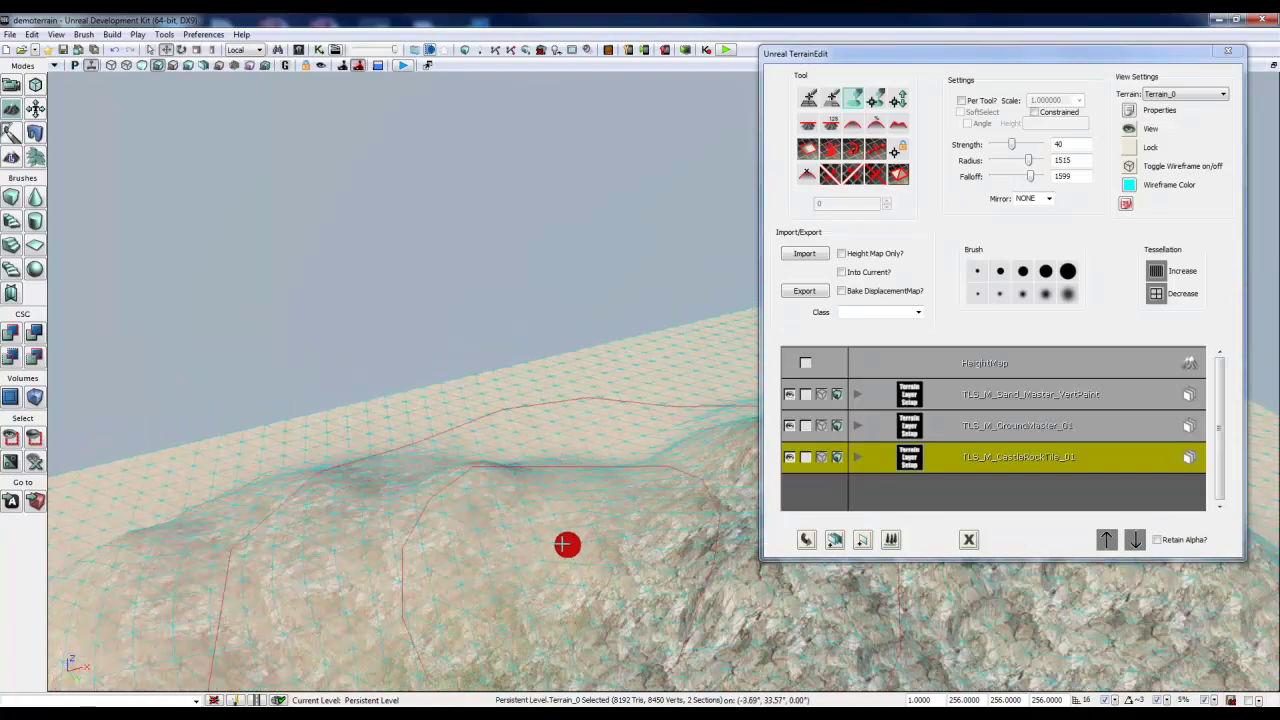
pyautogui.moveTo(694, 479); pyautogui.dragTo(670, 464, button='right')
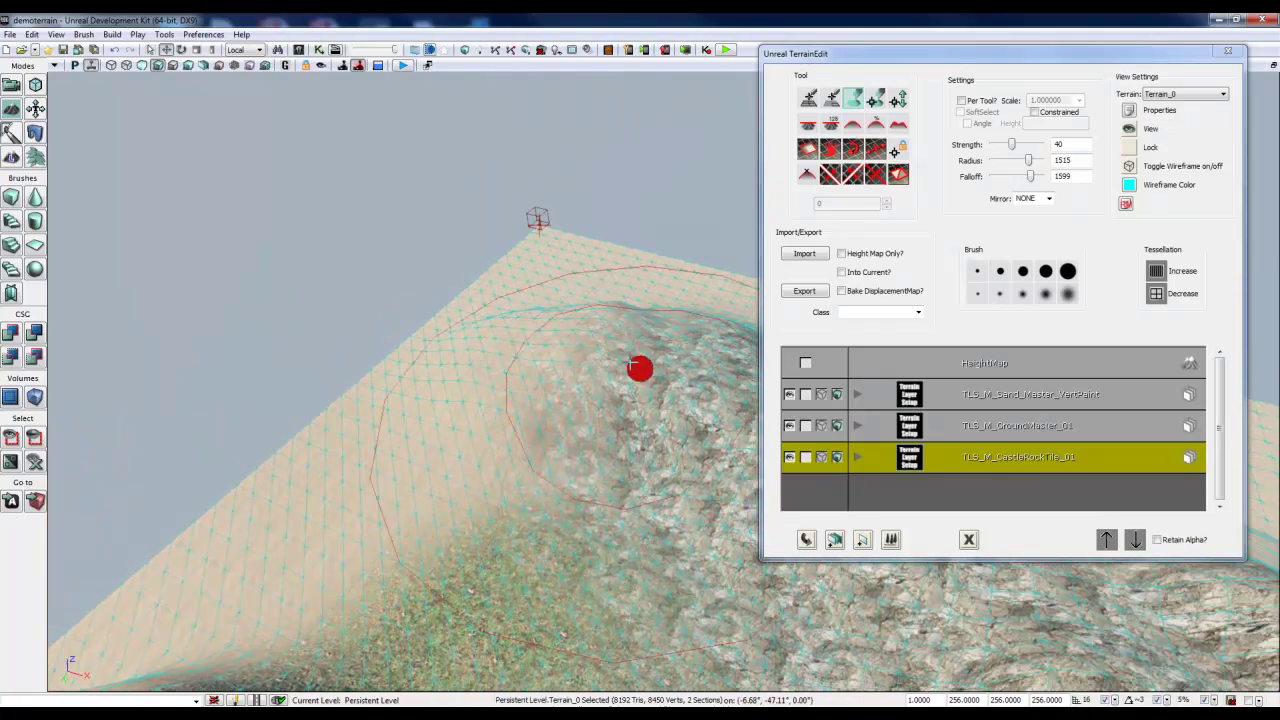
pyautogui.moveTo(630, 363)
pyautogui.keyDown('ctrl'); pyautogui.mouseDown()
pyautogui.moveTo(531, 341)
pyautogui.moveTo(500, 351)
pyautogui.mouseUp(); pyautogui.keyUp('ctrl')
pyautogui.moveTo(500, 351)
pyautogui.mouseDown(button='right')
pyautogui.moveTo(626, 337)
pyautogui.moveTo(939, 431)
pyautogui.moveTo(1224, 420)
pyautogui.mouseUp(button='right')
pyautogui.moveTo(537, 287)
pyautogui.mouseDown(button='right')
pyautogui.moveTo(241, 325)
pyautogui.moveTo(666, 294)
pyautogui.mouseUp(button='right')
# - Fill the outer mountainside and the remaining hill at the end of the range with the rock layer
pyautogui.keyDown('ctrl'); pyautogui.moveTo(434, 231); pyautogui.dragTo(371, 249); pyautogui.keyUp('ctrl')
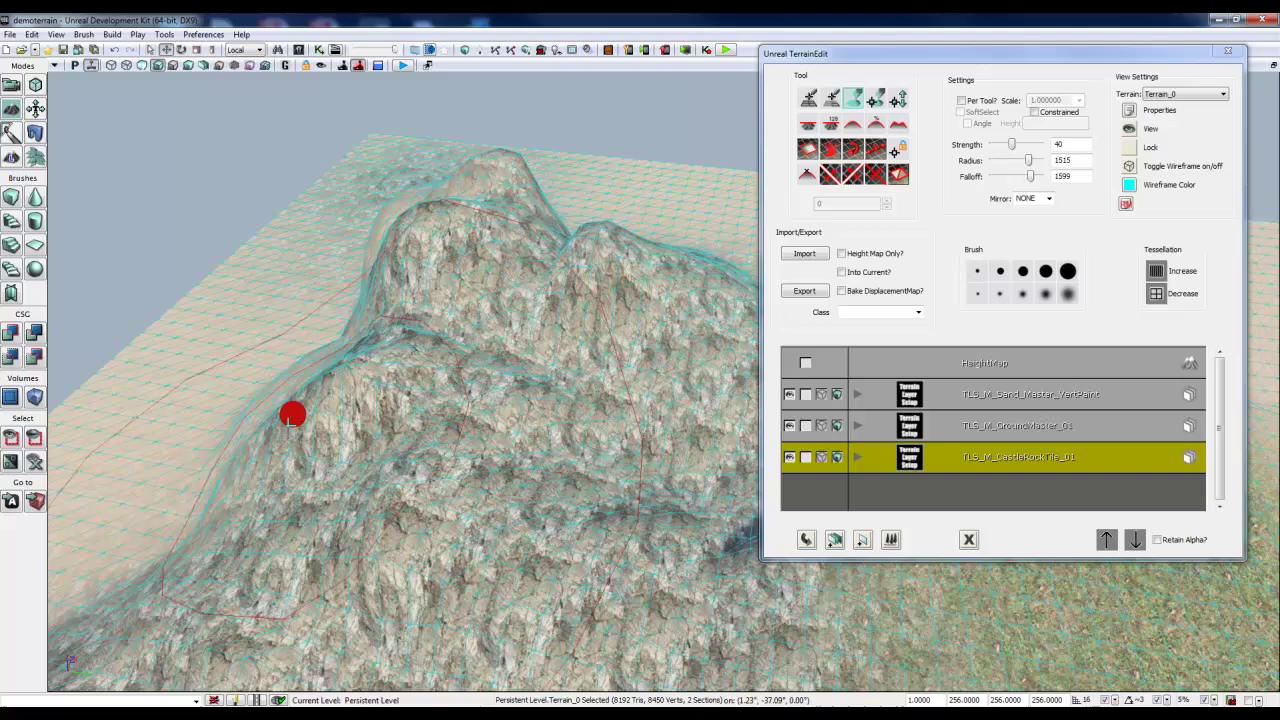
pyautogui.keyDown('ctrl'); pyautogui.moveTo(250, 398); pyautogui.dragTo(286, 454); pyautogui.keyUp('ctrl')
pyautogui.moveTo(286, 454)
pyautogui.mouseDown(button='right')
pyautogui.moveTo(749, 420)
pyautogui.moveTo(569, 454)
pyautogui.moveTo(560, 390)
pyautogui.mouseUp(button='right')
pyautogui.moveTo(466, 488); pyautogui.dragTo(516, 440, button='right')
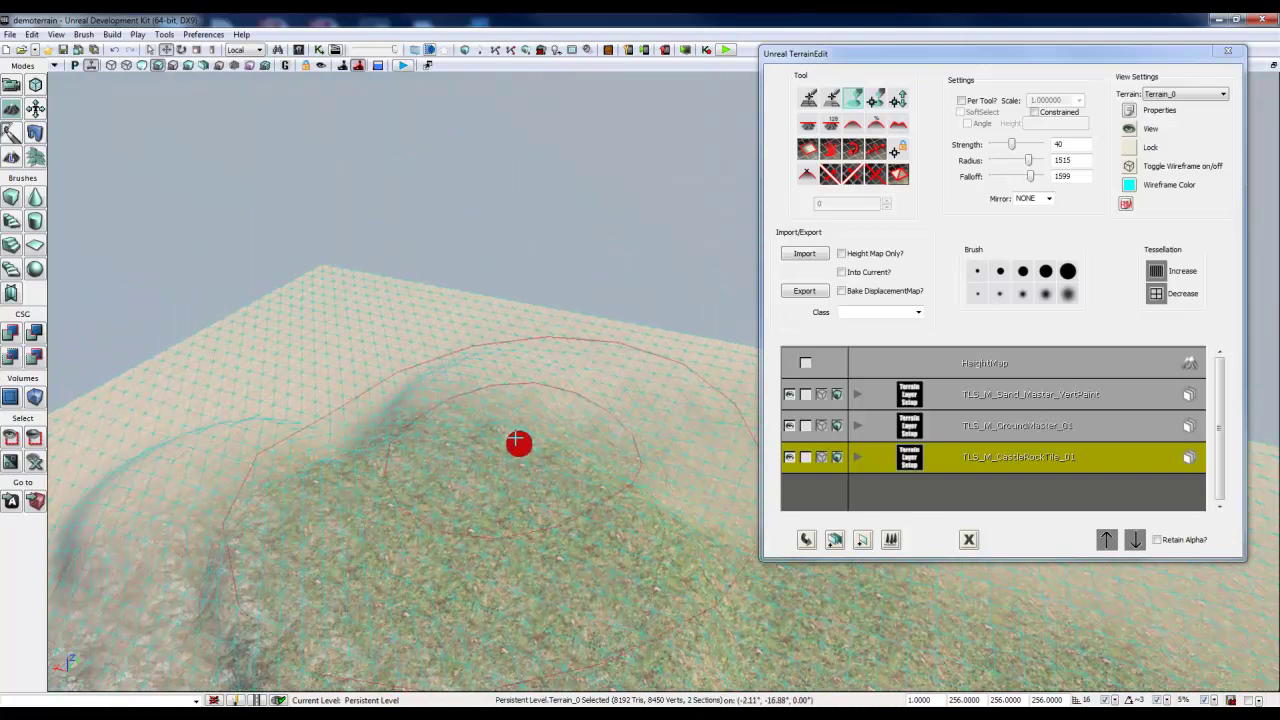
pyautogui.keyDown('ctrl'); pyautogui.moveTo(286, 546); pyautogui.dragTo(533, 523); pyautogui.keyUp('ctrl')
pyautogui.moveTo(533, 523)
pyautogui.mouseDown(button='right')
pyautogui.moveTo(637, 461)
pyautogui.moveTo(540, 497)
pyautogui.moveTo(80, 591)
pyautogui.moveTo(987, 424)
pyautogui.mouseUp(button='right')
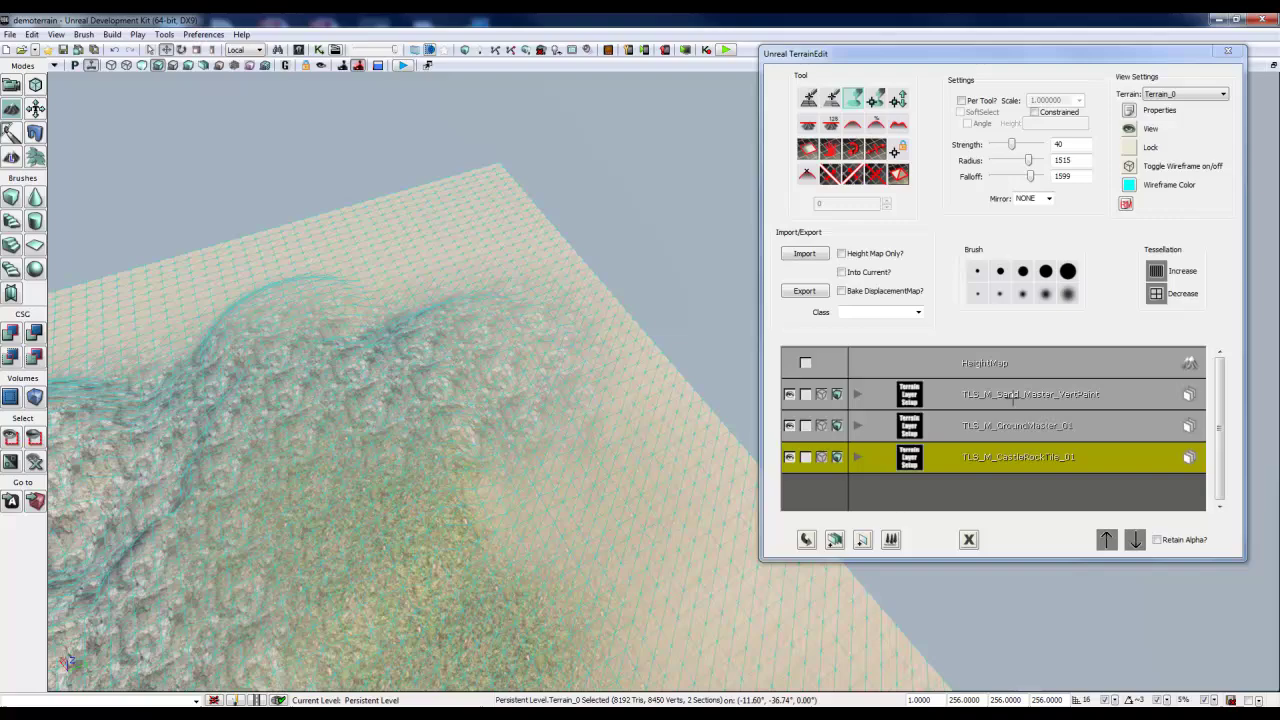
# - Paint the TLS_M_GroundMaster_01 layer along the foot of the rocky slopes to blend the rock into the grass
pyautogui.click(1013, 396)
pyautogui.click(1017, 426)
pyautogui.moveTo(527, 424)
pyautogui.mouseDown(button='right')
pyautogui.moveTo(209, 443)
pyautogui.moveTo(497, 414)
pyautogui.mouseUp(button='right')
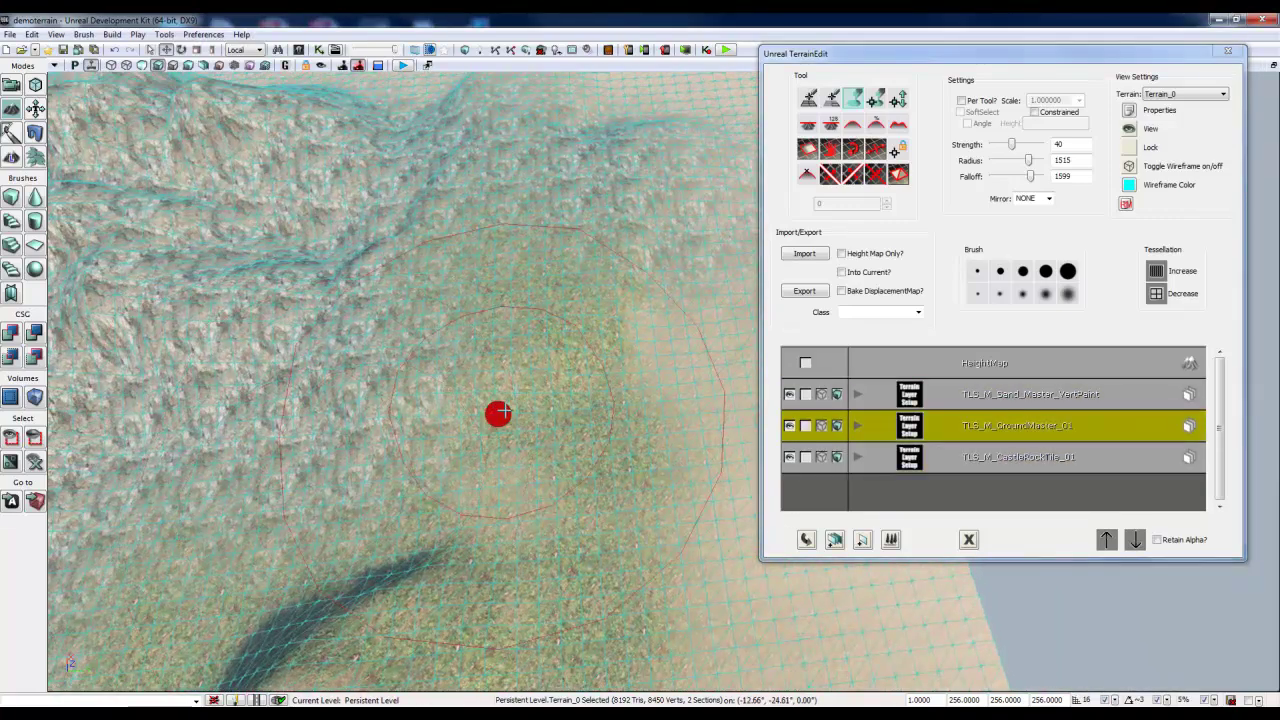
pyautogui.moveTo(497, 414)
pyautogui.keyDown('ctrl'); pyautogui.mouseDown()
pyautogui.moveTo(480, 434)
pyautogui.moveTo(442, 376)
pyautogui.moveTo(310, 374)
pyautogui.moveTo(420, 376)
pyautogui.moveTo(560, 445)
pyautogui.mouseUp(); pyautogui.keyUp('ctrl')
pyautogui.moveTo(560, 445); pyautogui.dragTo(537, 449, button='right')
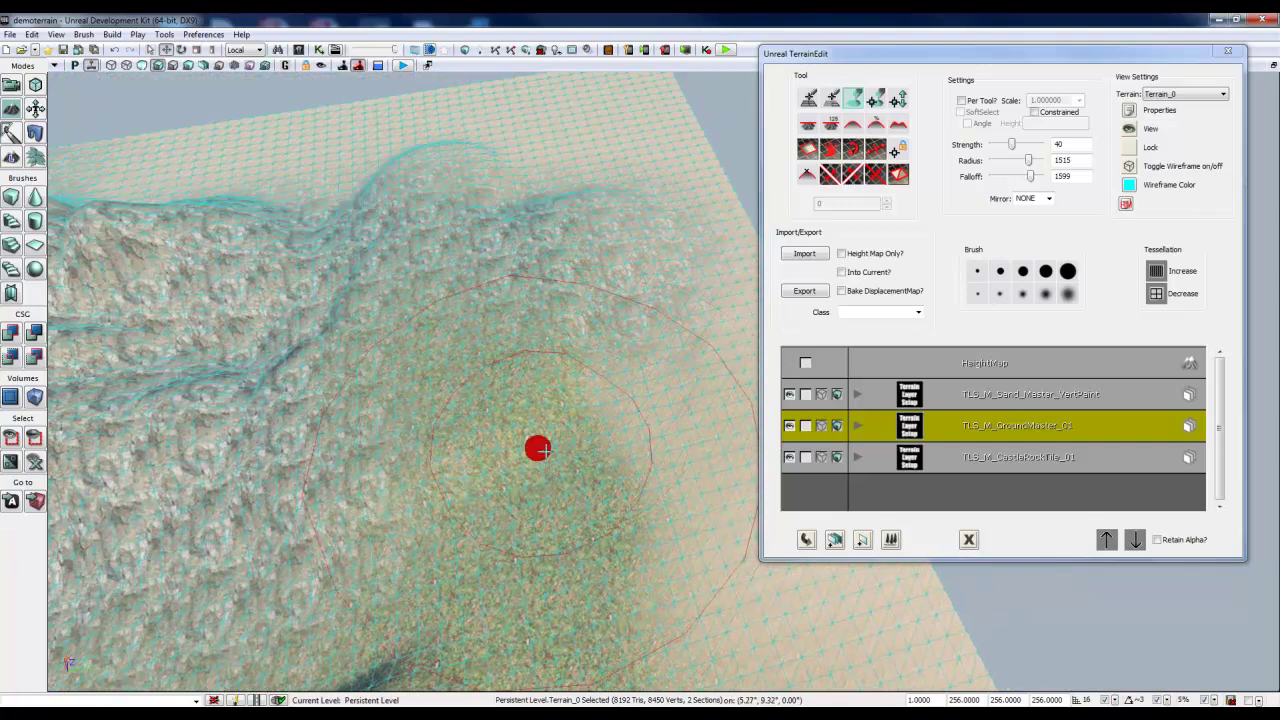
pyautogui.moveTo(545, 451)
pyautogui.keyDown('ctrl'); pyautogui.mouseDown()
pyautogui.moveTo(523, 469)
pyautogui.moveTo(526, 437)
pyautogui.moveTo(433, 441)
pyautogui.mouseUp(); pyautogui.keyUp('ctrl')
pyautogui.moveTo(432, 434); pyautogui.dragTo(494, 417, button='right')
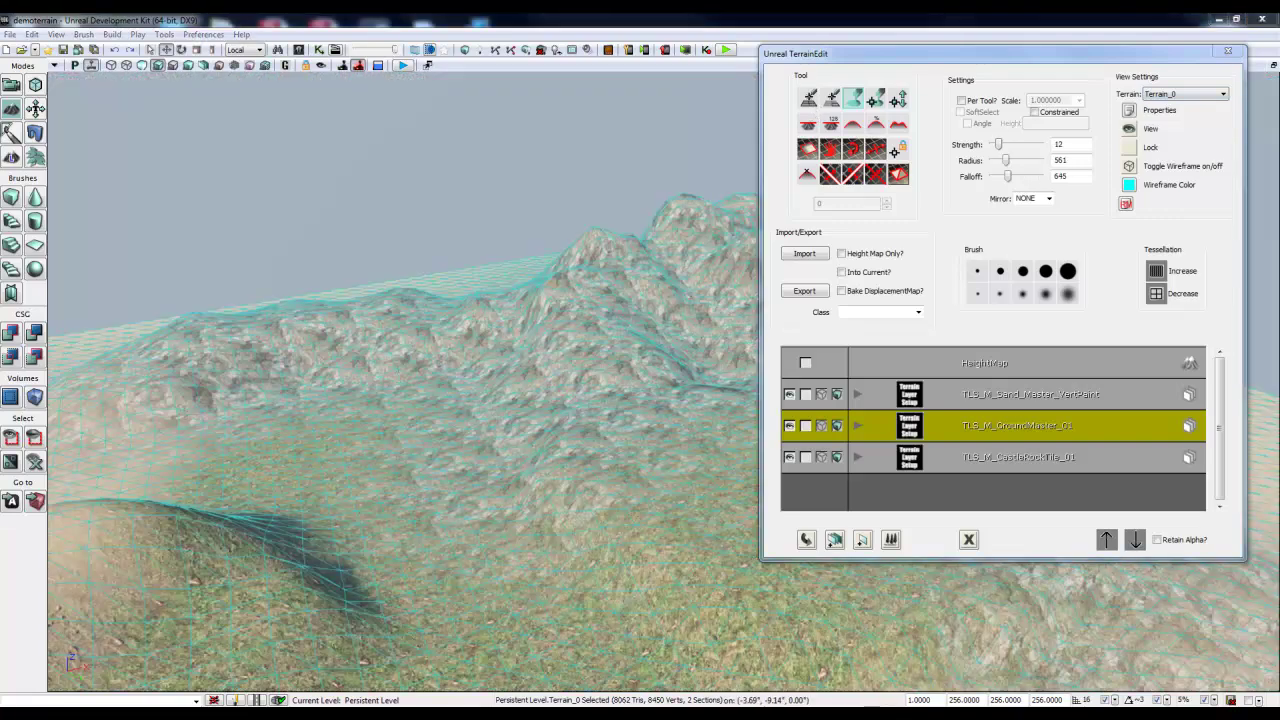
# - Touch up the ground layer at the base of the rocks with strength 12, radius 561 and falloff 645
pyautogui.moveTo(406, 394); pyautogui.dragTo(486, 441, button='right')
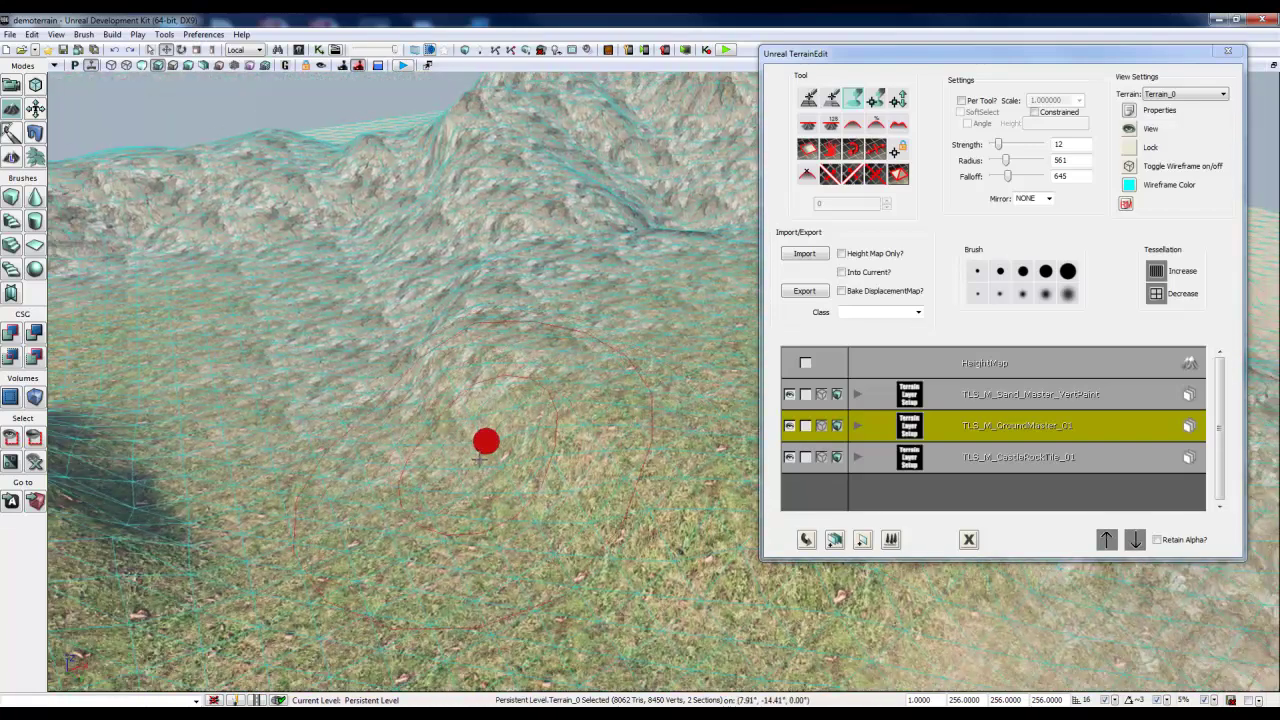
pyautogui.keyDown('ctrl'); pyautogui.moveTo(501, 472); pyautogui.dragTo(495, 481); pyautogui.keyUp('ctrl')
pyautogui.moveTo(496, 480); pyautogui.dragTo(488, 484, button='right')
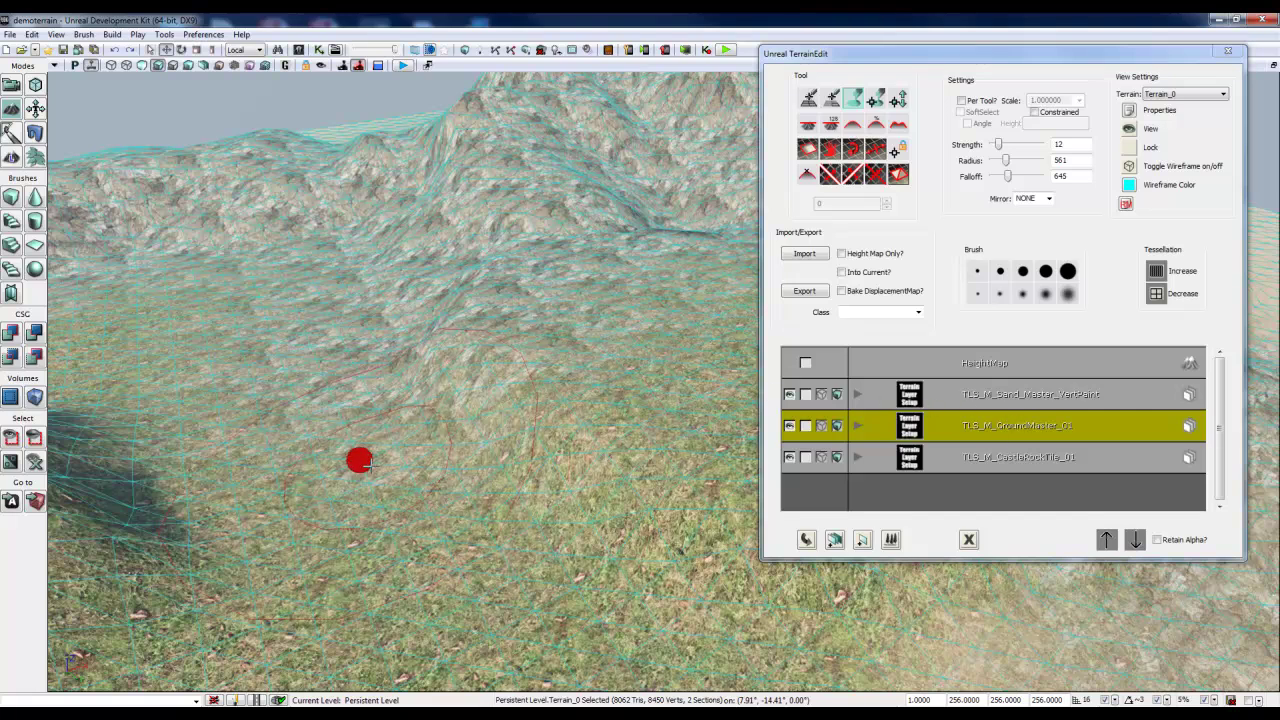
# - Erase the ground layer between the mound and the rocky slope to expose a patch of the underlying sand
pyautogui.moveTo(466, 457)
pyautogui.mouseDown(button='right')
pyautogui.moveTo(532, 442)
pyautogui.moveTo(520, 274)
pyautogui.moveTo(517, 491)
pyautogui.moveTo(500, 463)
pyautogui.moveTo(517, 491)
pyautogui.moveTo(603, 449)
pyautogui.moveTo(366, 391)
pyautogui.moveTo(378, 505)
pyautogui.moveTo(514, 574)
pyautogui.moveTo(500, 463)
pyautogui.moveTo(606, 354)
pyautogui.moveTo(603, 449)
pyautogui.moveTo(706, 365)
pyautogui.mouseUp(button='right')
pyautogui.moveTo(640, 432)
pyautogui.mouseDown(button='right')
pyautogui.moveTo(497, 541)
pyautogui.moveTo(637, 437)
pyautogui.mouseUp(button='right')
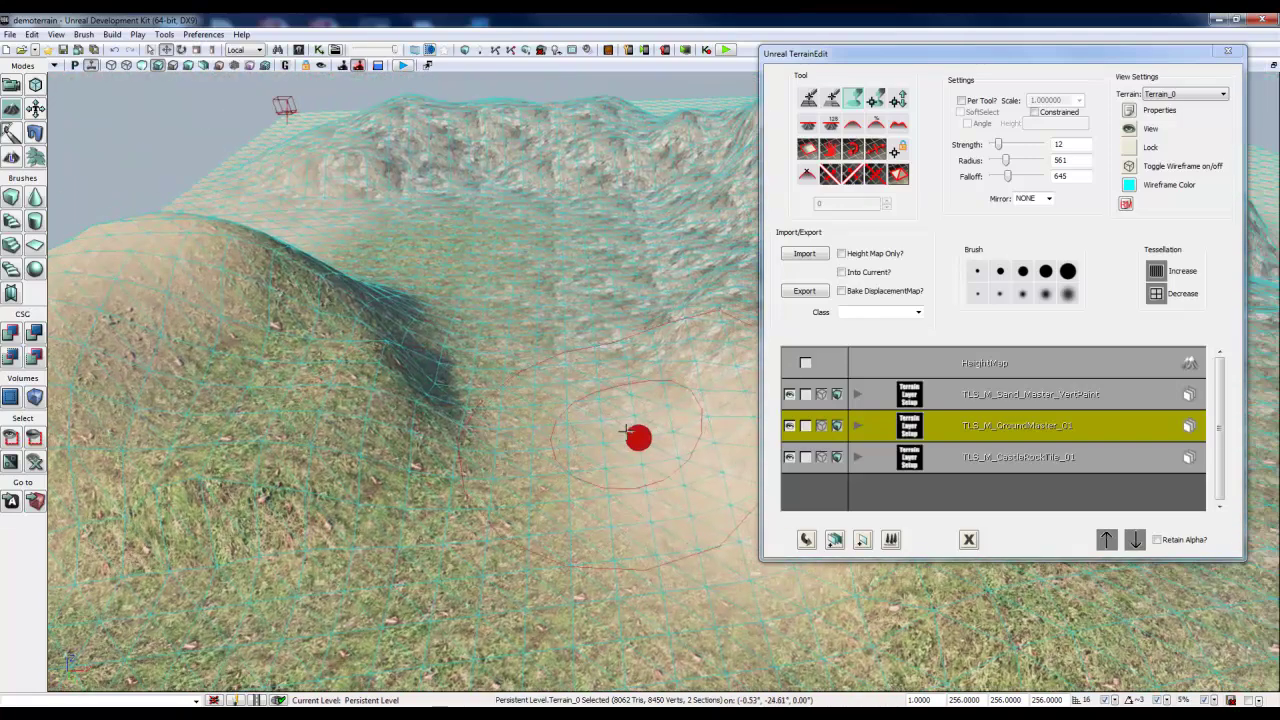
pyautogui.moveTo(586, 301)
pyautogui.mouseDown(button='right')
pyautogui.moveTo(458, 200)
pyautogui.moveTo(603, 482)
pyautogui.moveTo(747, 463)
pyautogui.moveTo(494, 451)
pyautogui.moveTo(197, 286)
pyautogui.moveTo(557, 371)
pyautogui.moveTo(312, 261)
pyautogui.moveTo(354, 283)
pyautogui.moveTo(386, 277)
pyautogui.moveTo(451, 351)
pyautogui.moveTo(391, 293)
pyautogui.mouseUp(button='right')
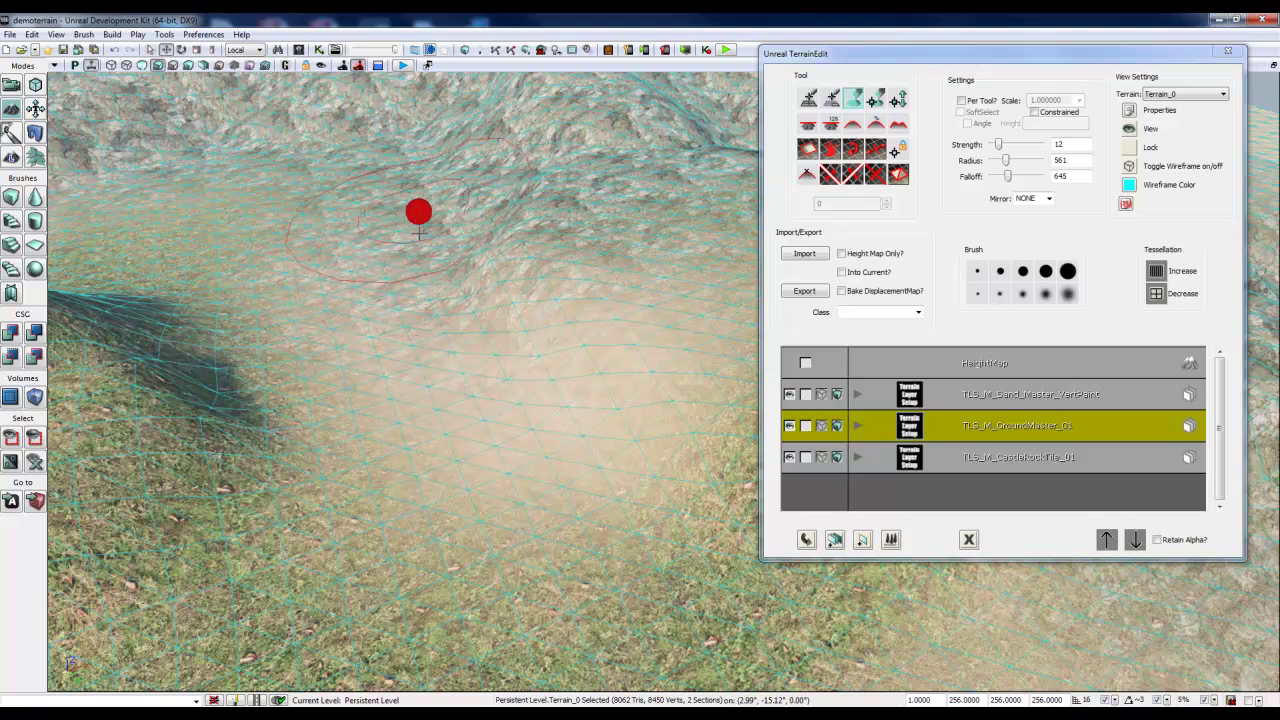
pyautogui.moveTo(436, 247); pyautogui.dragTo(1249, 561, button='right')
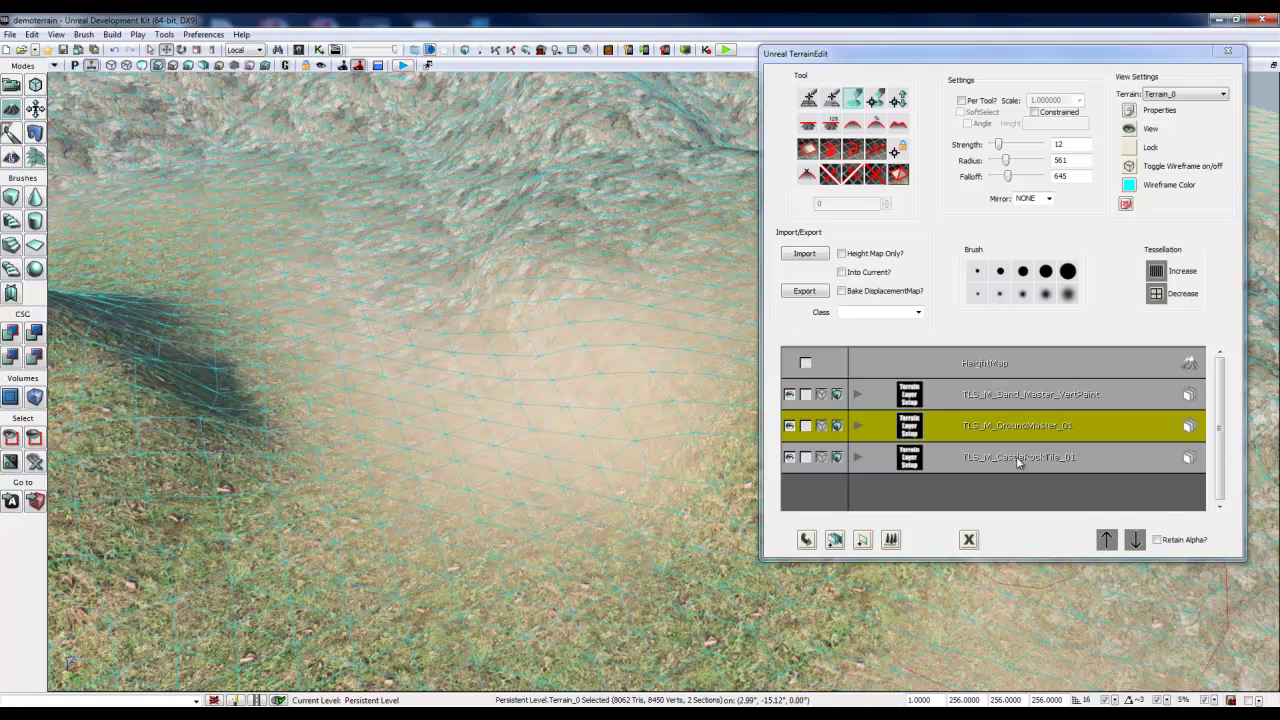
# - Erase the TLS_M_CastleRockTile_01 layer around the sand patch at the foot of the slope
pyautogui.click(1016, 456)
pyautogui.keyDown('ctrl'); pyautogui.moveTo(469, 301); pyautogui.dragTo(600, 400); pyautogui.keyUp('ctrl')
pyautogui.moveTo(436, 314)
pyautogui.keyDown('ctrl'); pyautogui.mouseDown()
pyautogui.moveTo(420, 363)
pyautogui.moveTo(429, 298)
pyautogui.moveTo(432, 320)
pyautogui.moveTo(386, 274)
pyautogui.moveTo(443, 331)
pyautogui.moveTo(322, 189)
pyautogui.moveTo(357, 200)
pyautogui.moveTo(311, 149)
pyautogui.moveTo(389, 206)
pyautogui.moveTo(340, 395)
pyautogui.mouseUp(); pyautogui.keyUp('ctrl')
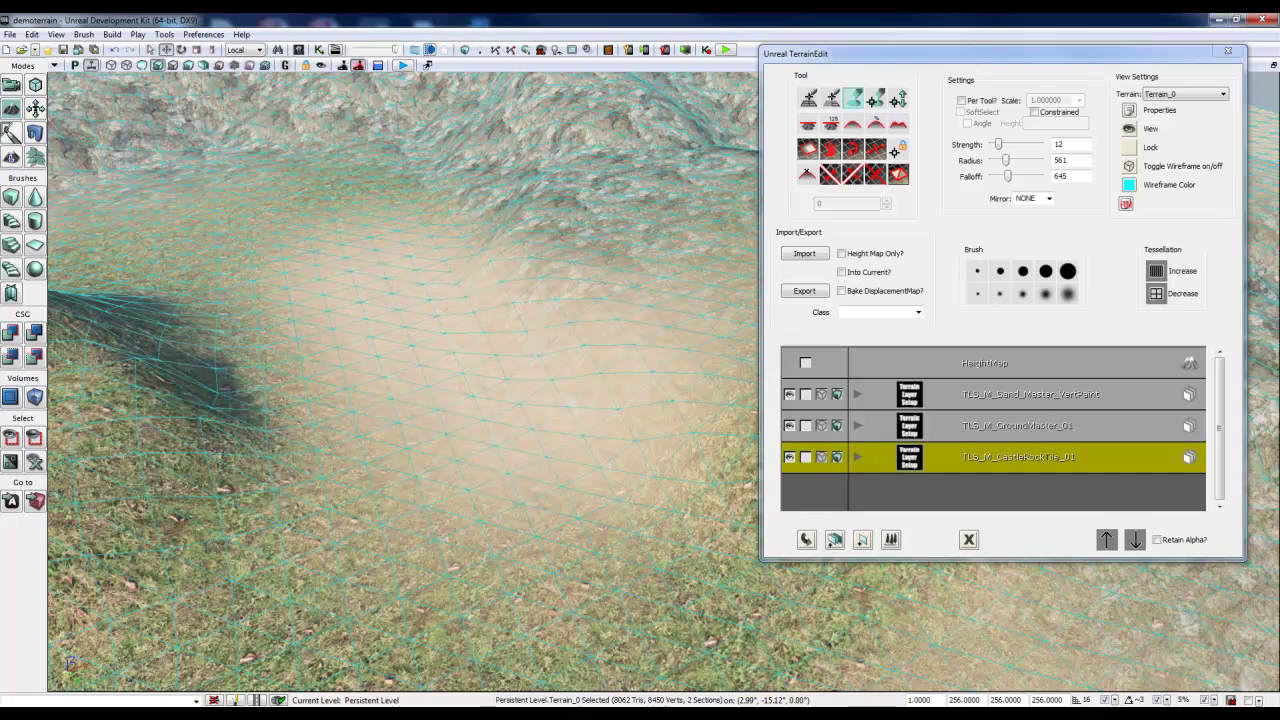
pyautogui.moveTo(466, 297)
pyautogui.mouseDown()
pyautogui.moveTo(414, 280)
pyautogui.moveTo(441, 293)
pyautogui.mouseUp()
# - Browse the tree static meshes to SM_Tree_Fall_02 in the Content Browser and turn off the terrain wireframe
pyautogui.scroll(-2, 440, 297)
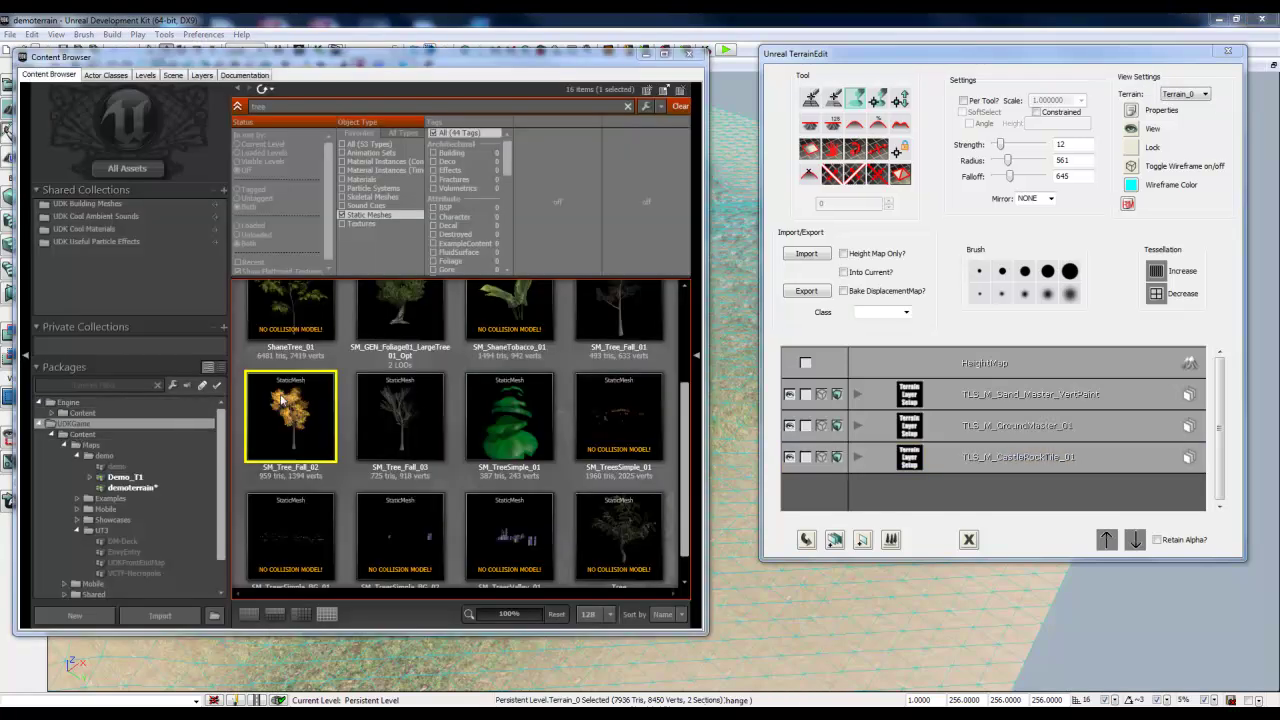
pyautogui.moveTo(313, 413)
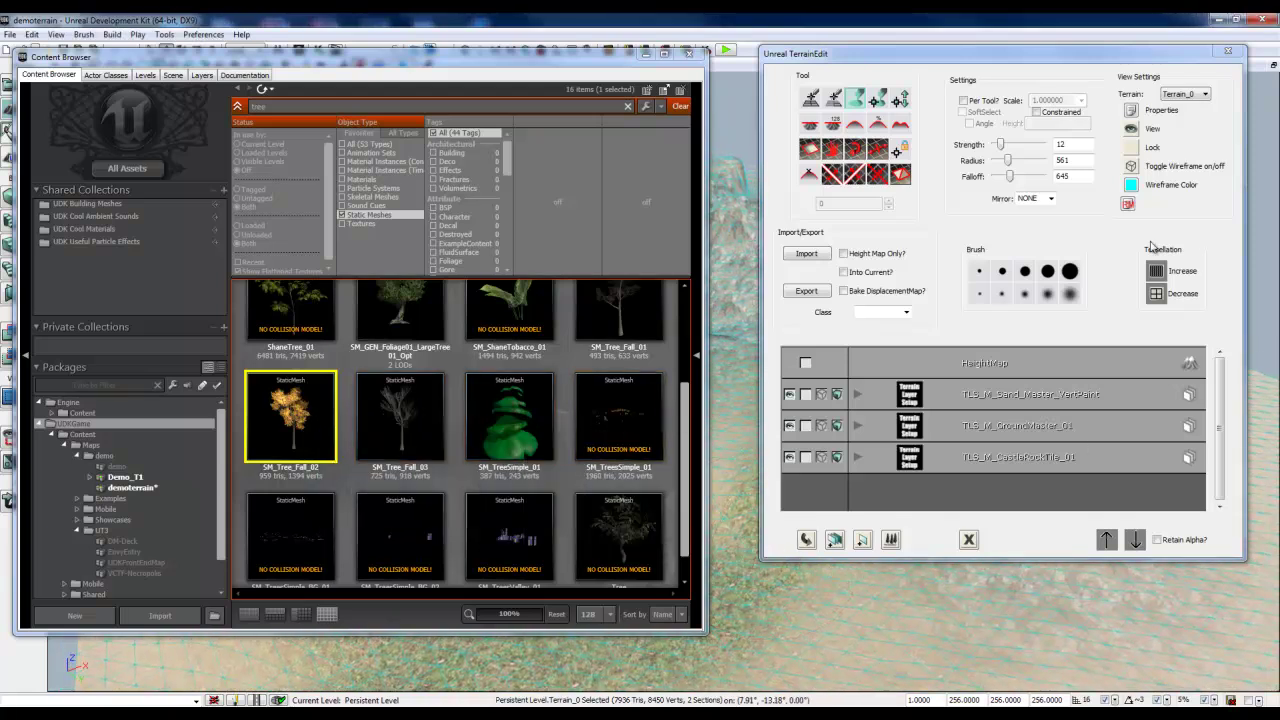
pyautogui.click(1131, 166)
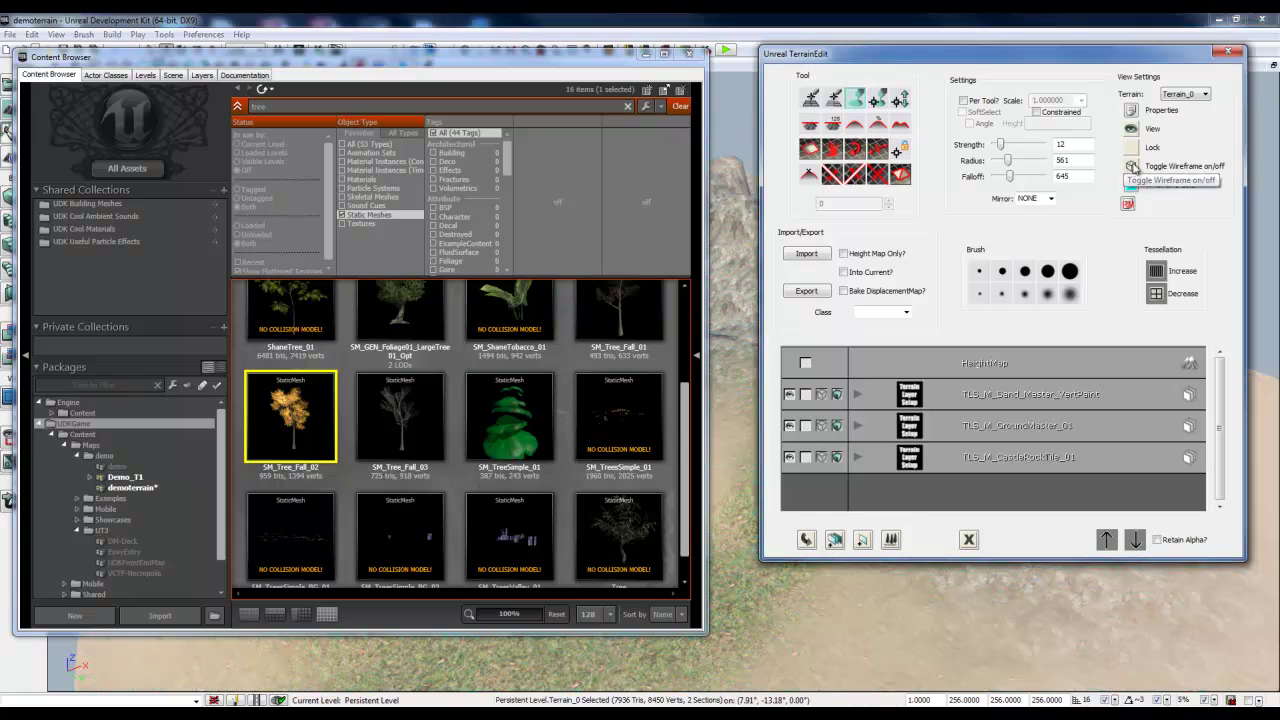
# - Select the SM_Tree_Fall_02 static mesh and create a new DecoLayer named TreeLayer in the terrain layer list
pyautogui.click(298, 422)
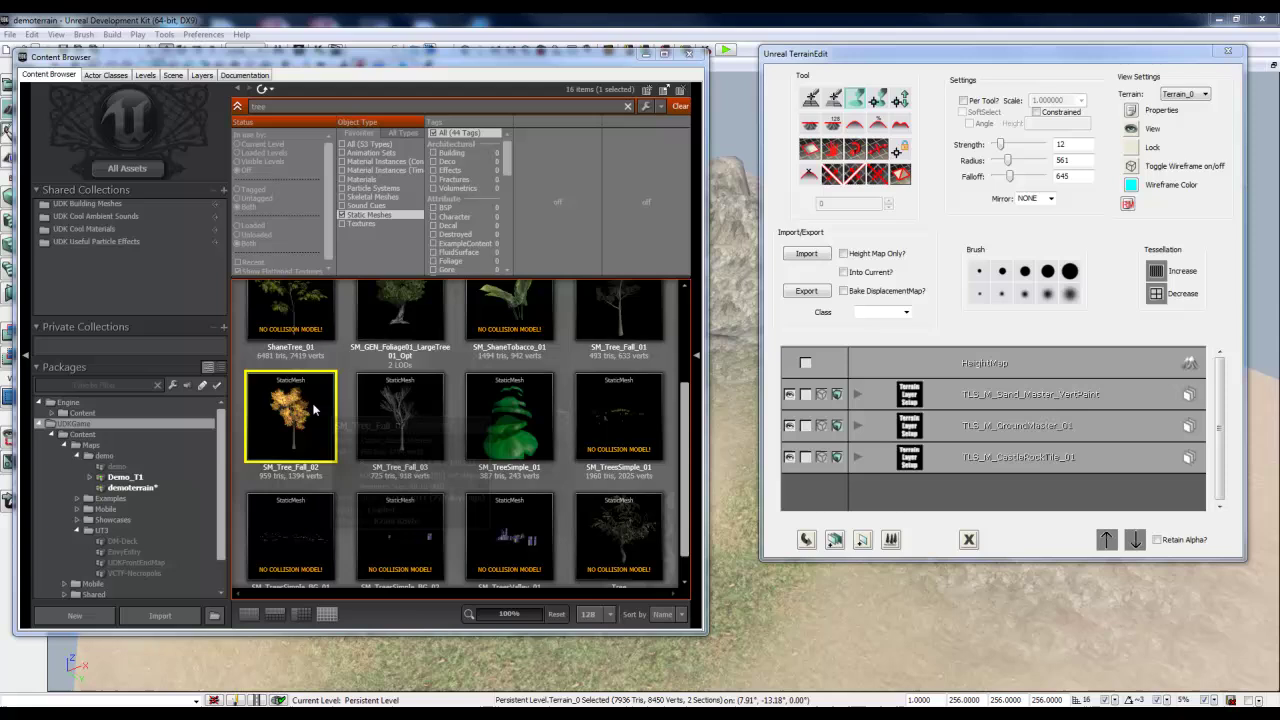
pyautogui.rightClick(996, 499)
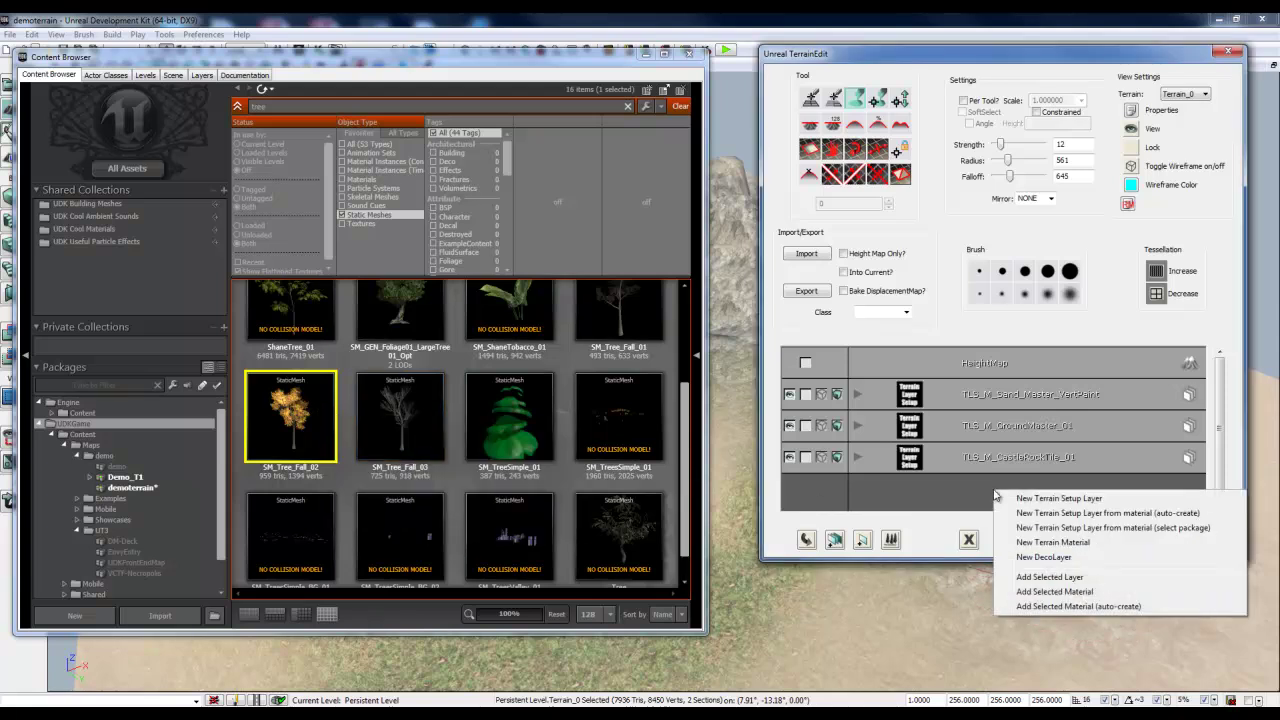
pyautogui.click(1061, 558)
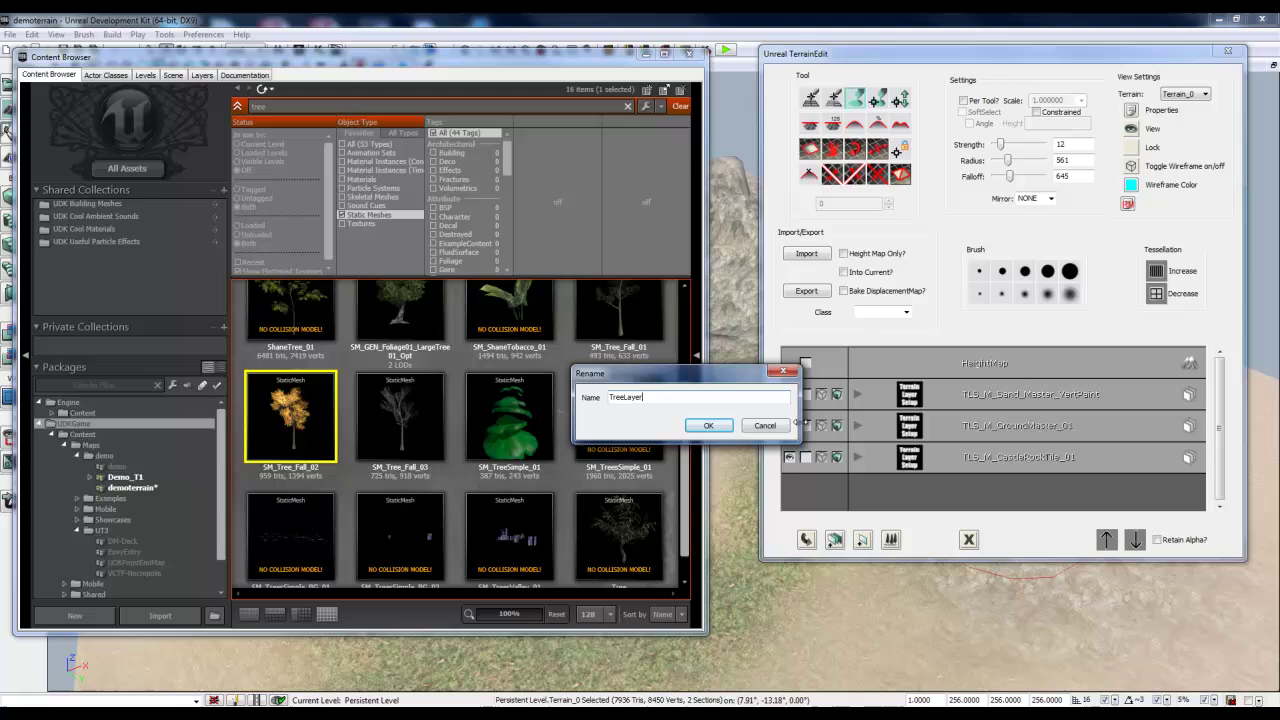
pyautogui.click(709, 426)
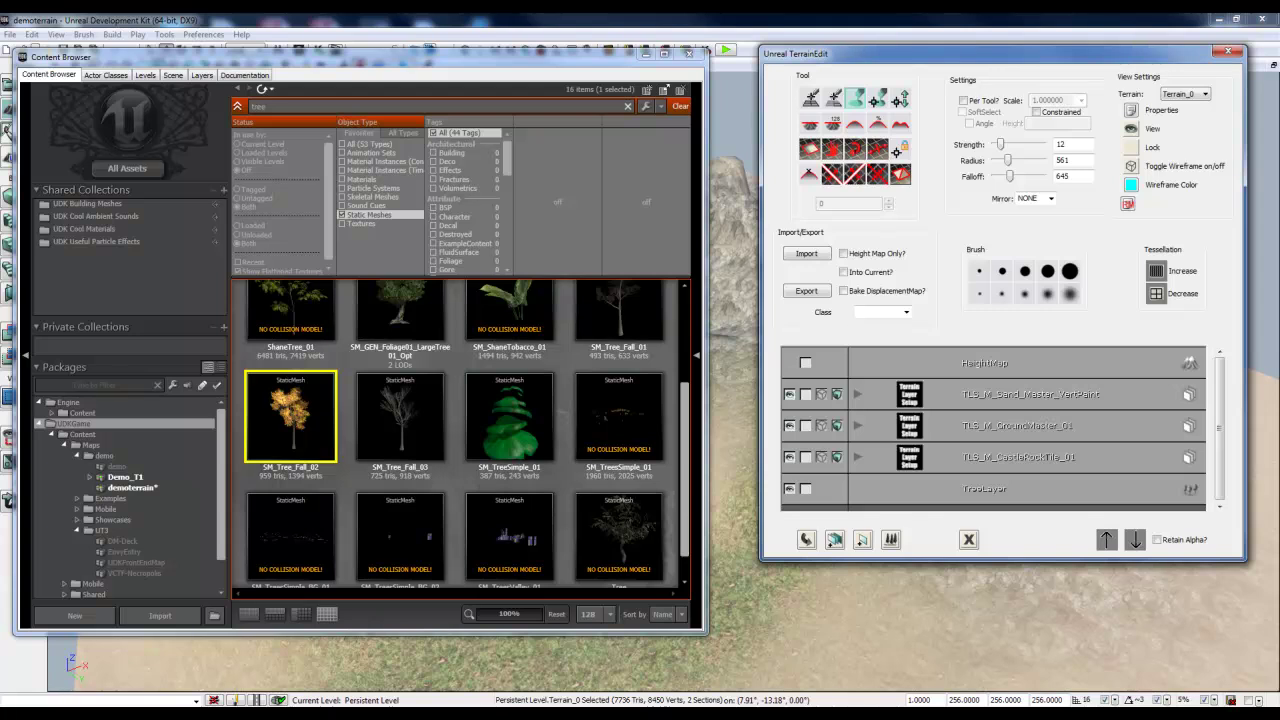
# - Close the Content Browser and add the selected SM_Tree_Fall_02 mesh as a decoration to TreeLayer
pyautogui.click(712, 48)
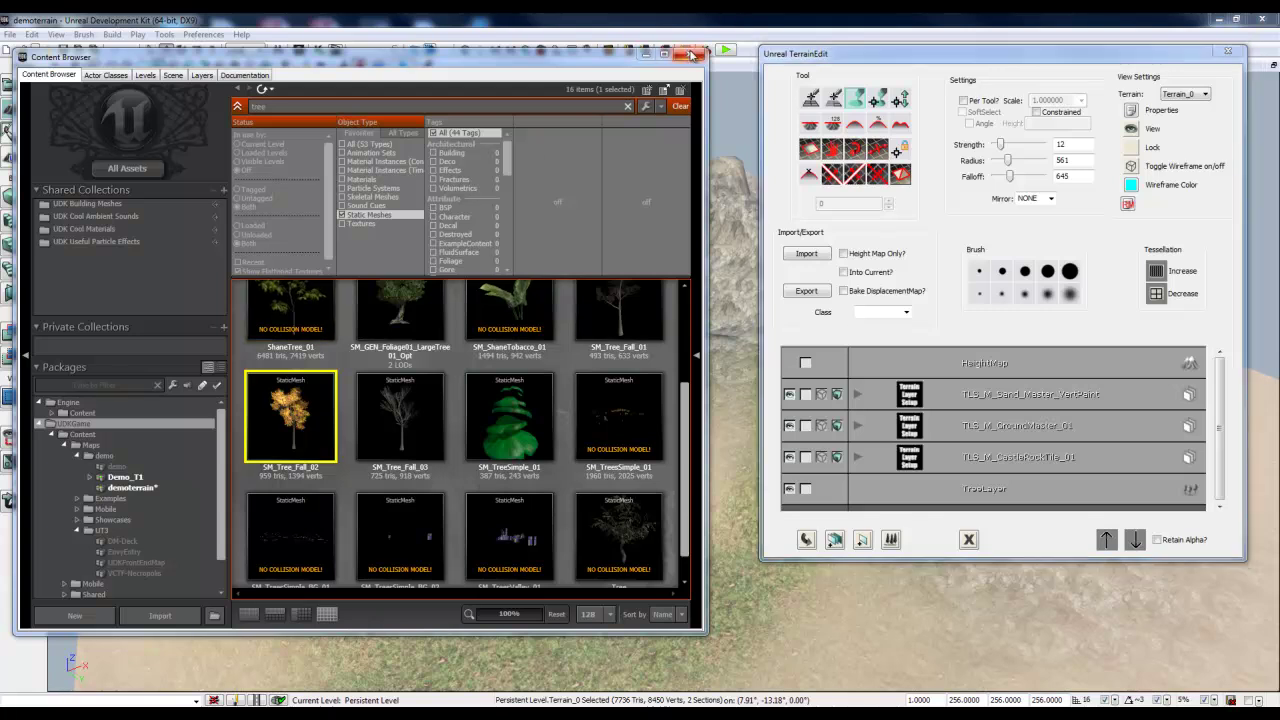
pyautogui.click(692, 54)
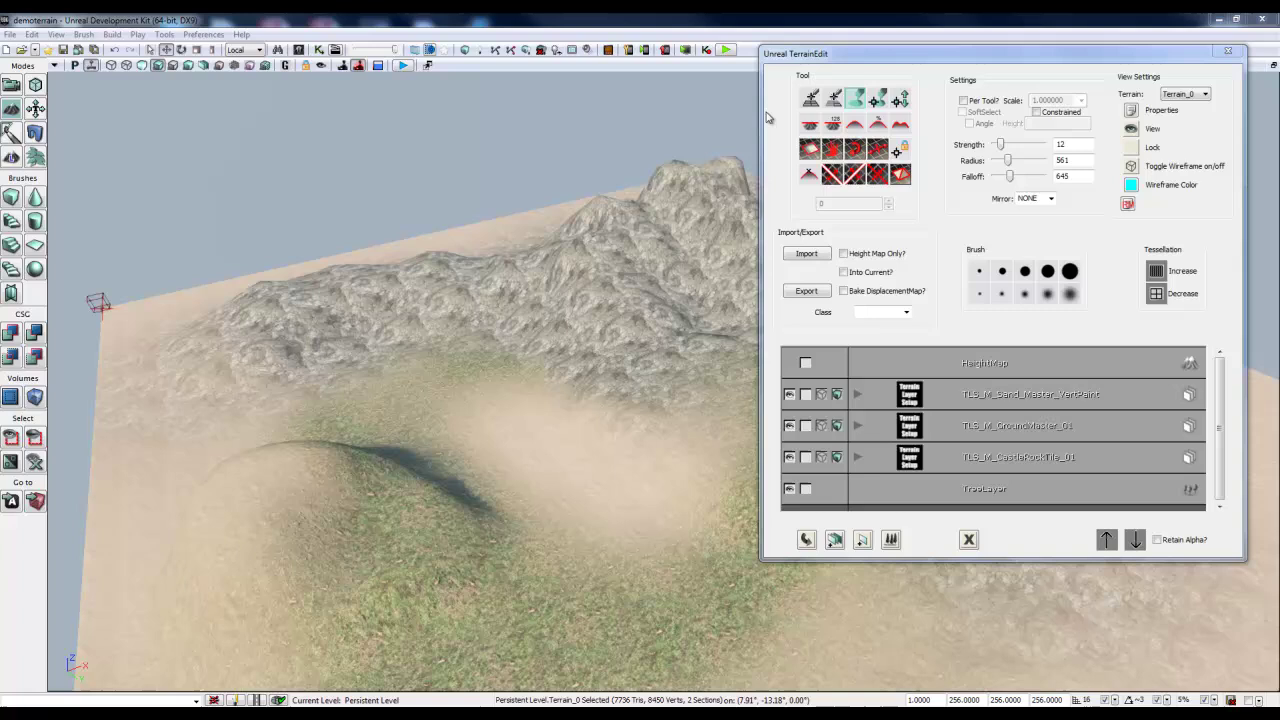
pyautogui.click(1020, 489)
pyautogui.rightClick(1020, 489)
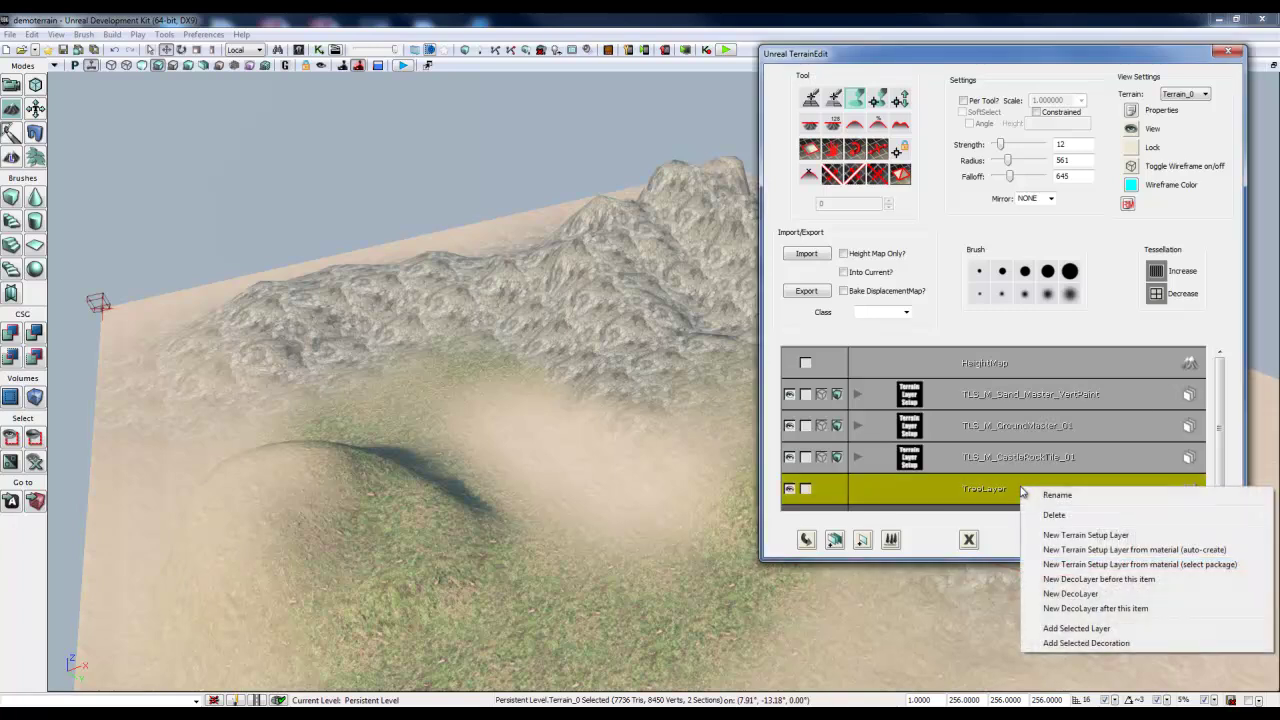
pyautogui.click(1099, 645)
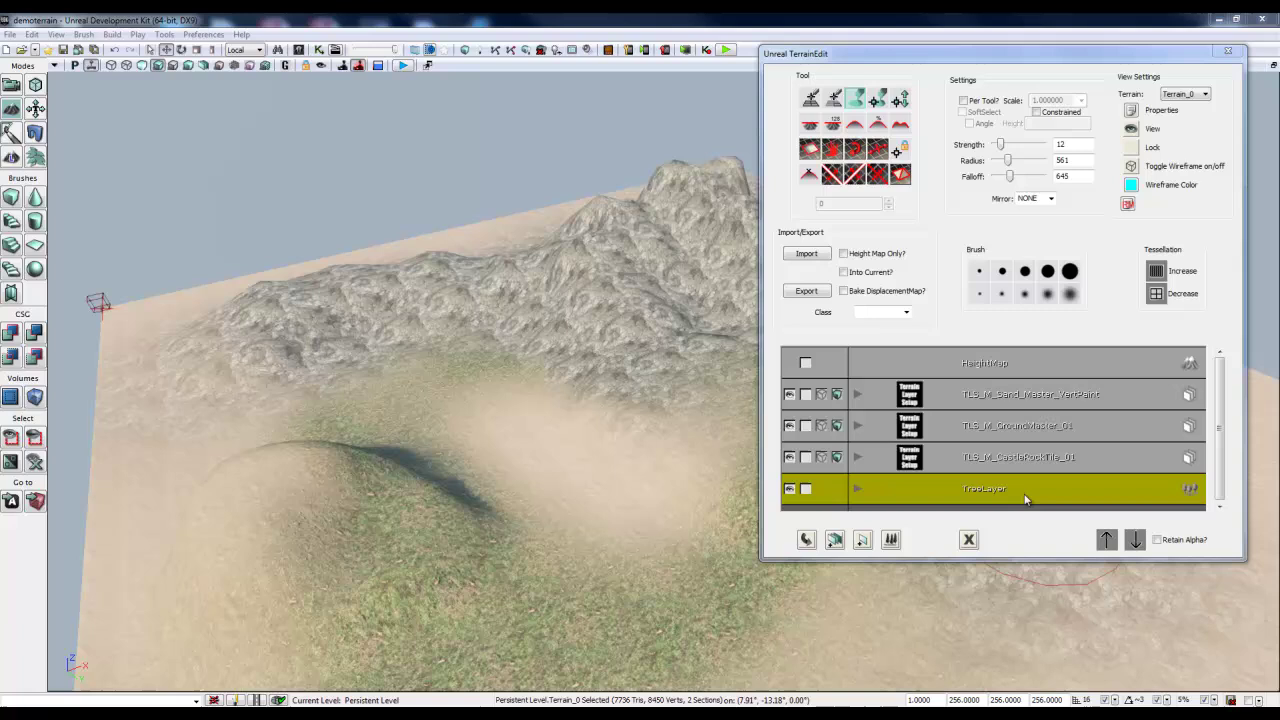
# - Set the Density of the TreeLayer decoration to 1 in the terrain properties
pyautogui.click(1132, 112)
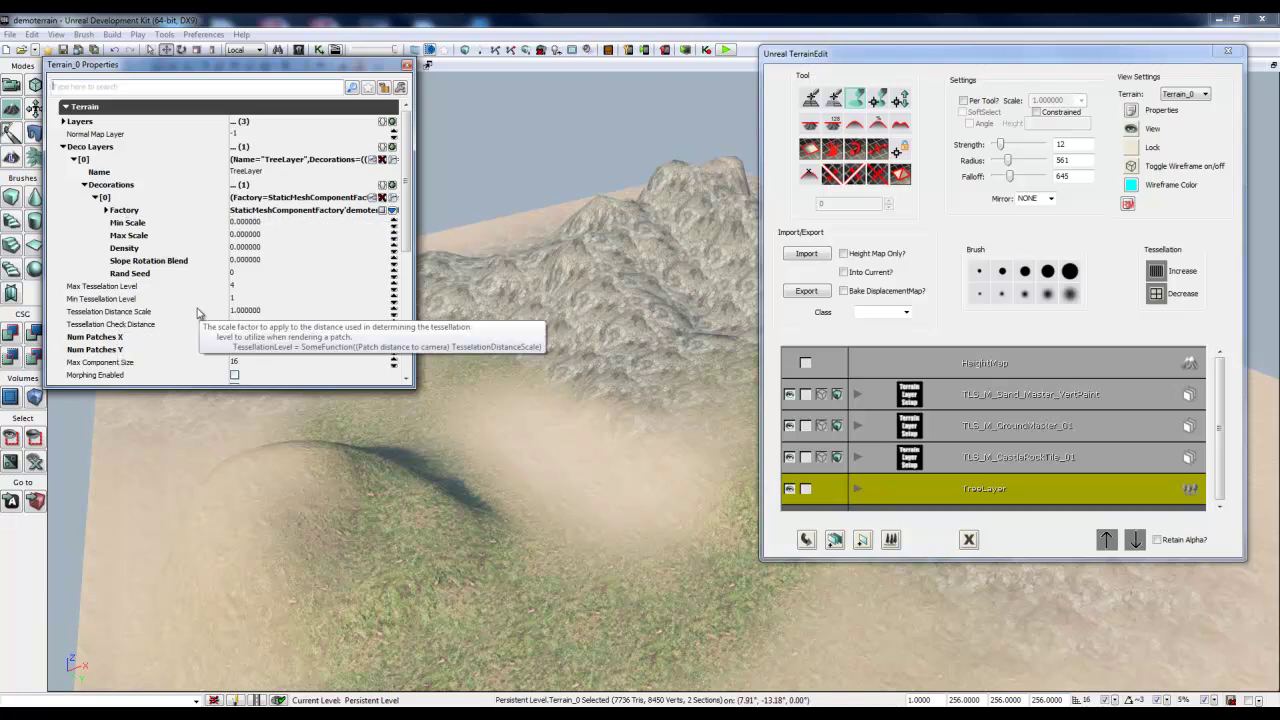
pyautogui.scroll(-2, 150, 290)
pyautogui.scroll(-2, 172, 295)
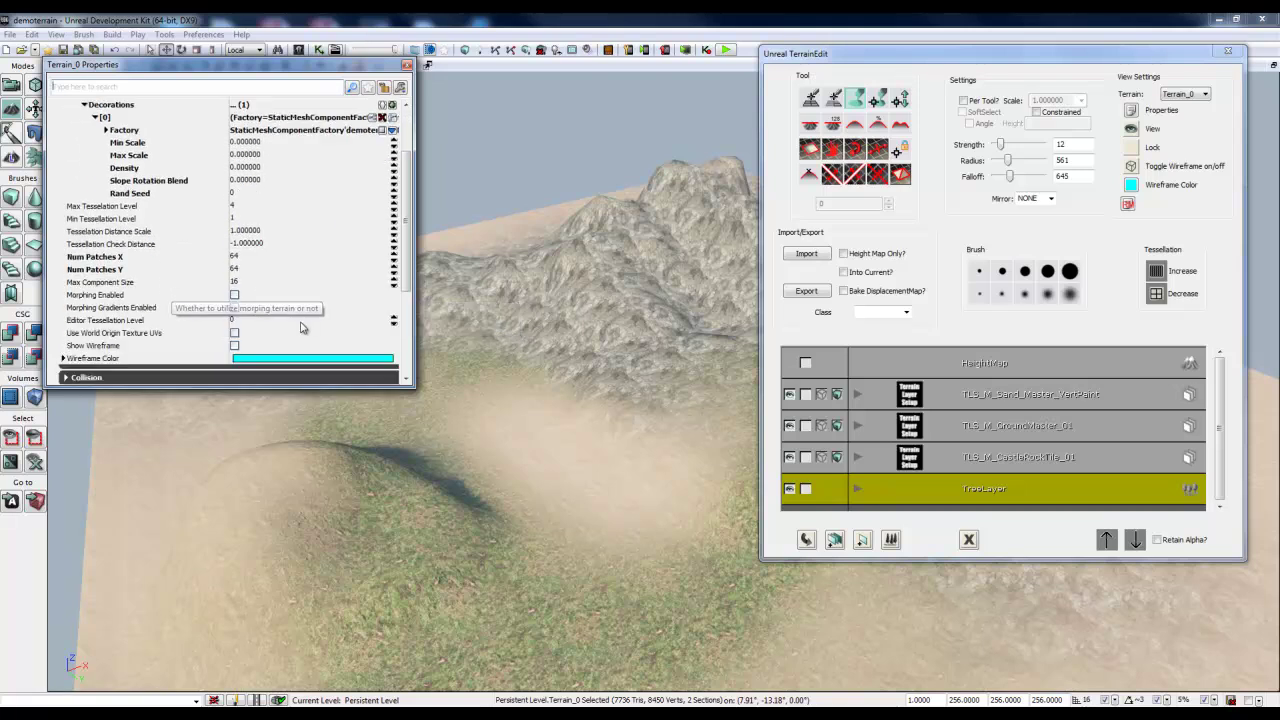
pyautogui.scroll(2, 190, 292)
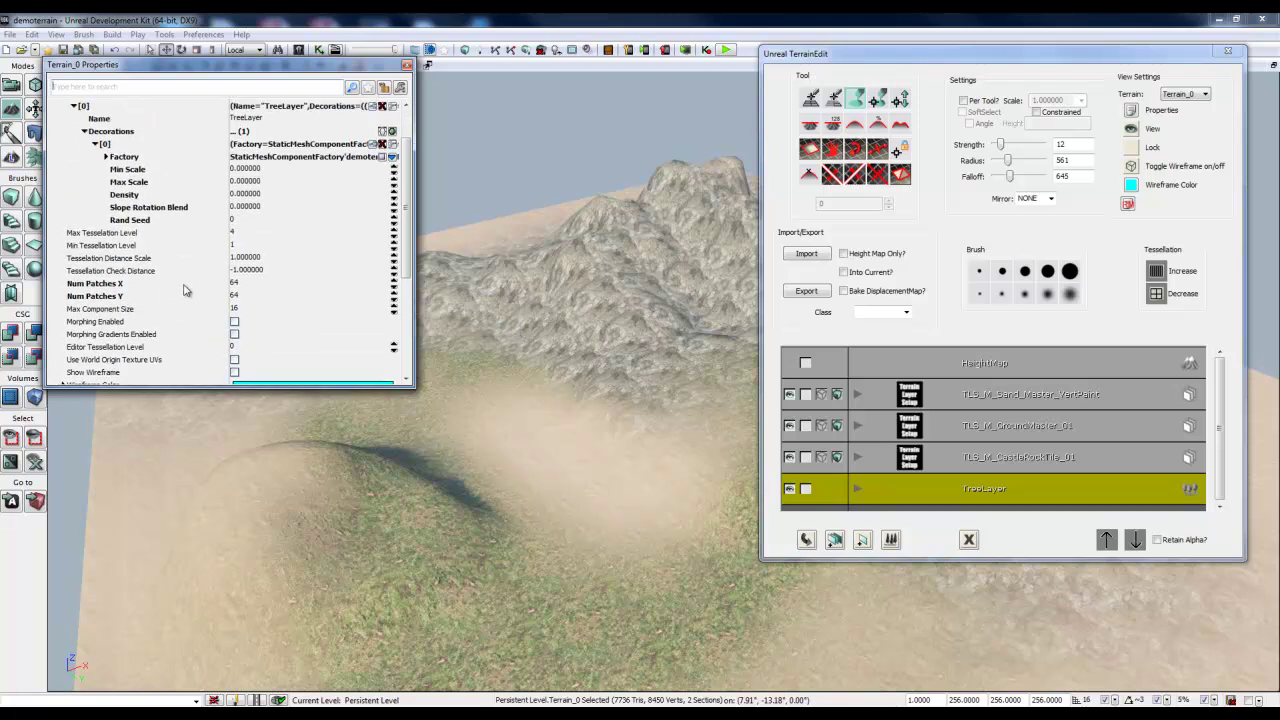
pyautogui.click(270, 196)
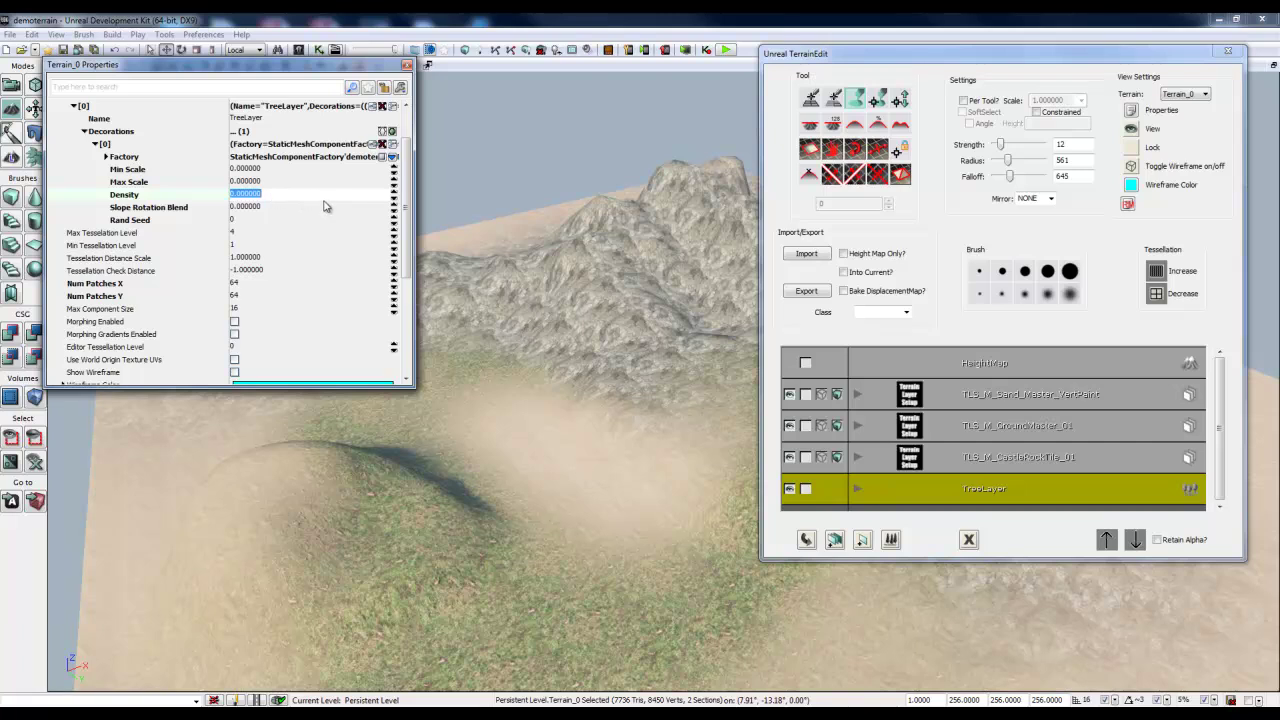
pyautogui.write('1')
pyautogui.click(282, 210)
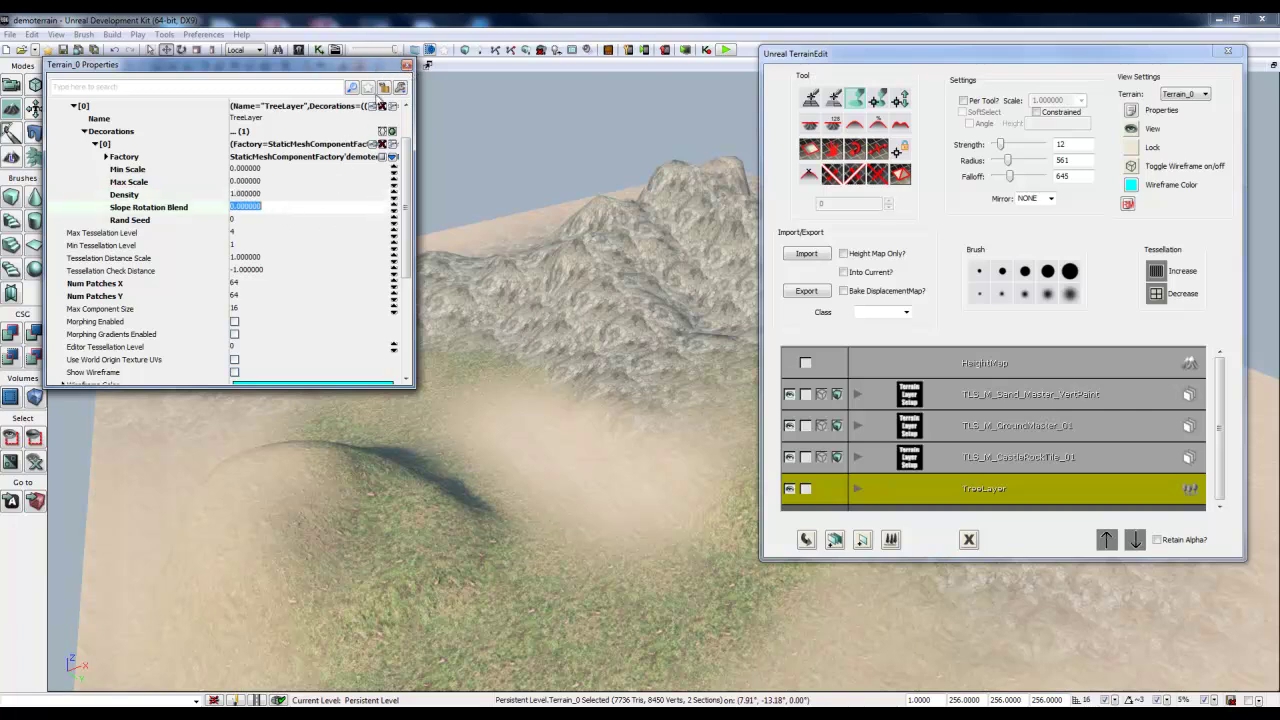
pyautogui.click(406, 65)
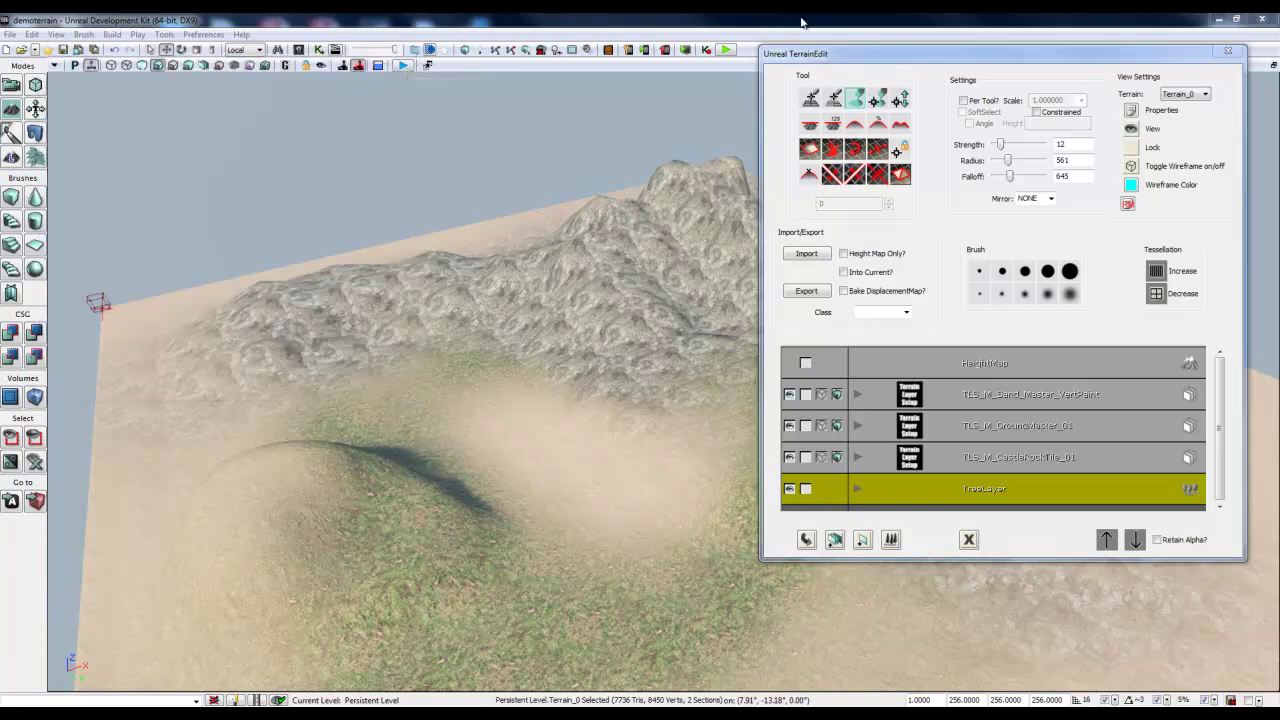
# - Set the TreeLayer decoration's Min Scale to 0.5 and Max Scale to 2 in the terrain properties
pyautogui.click(1131, 110)
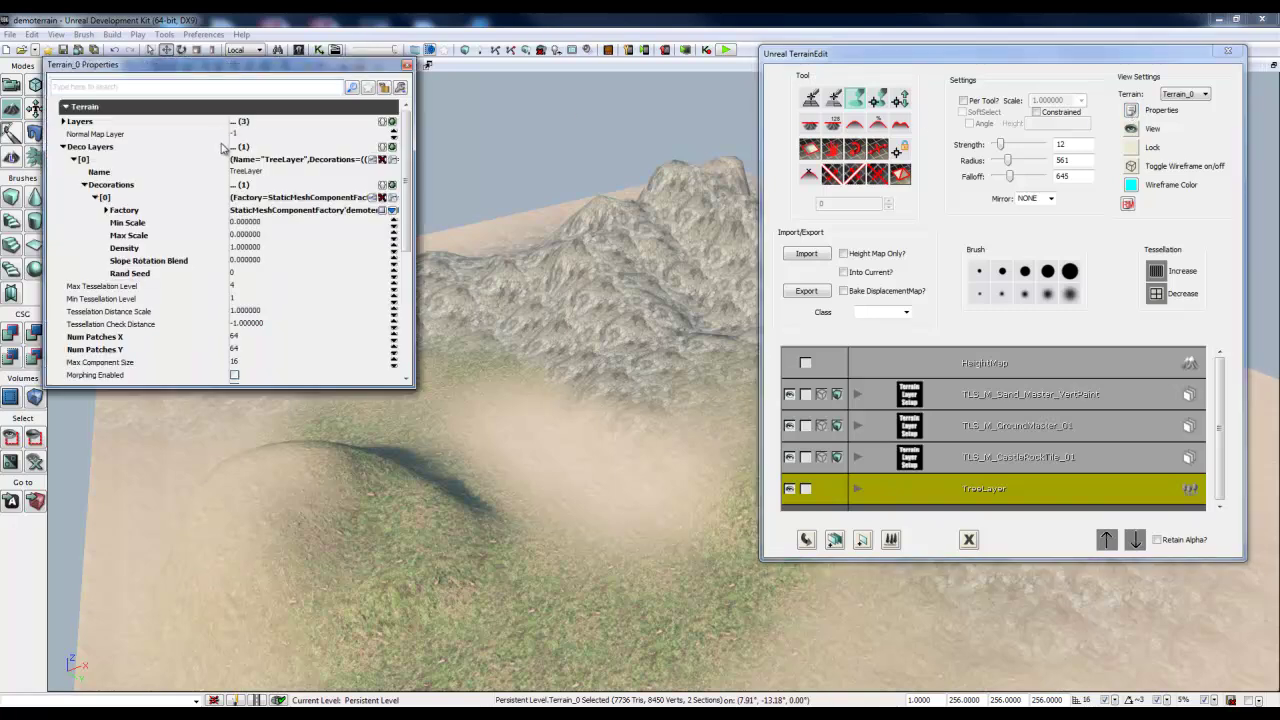
pyautogui.click(268, 222)
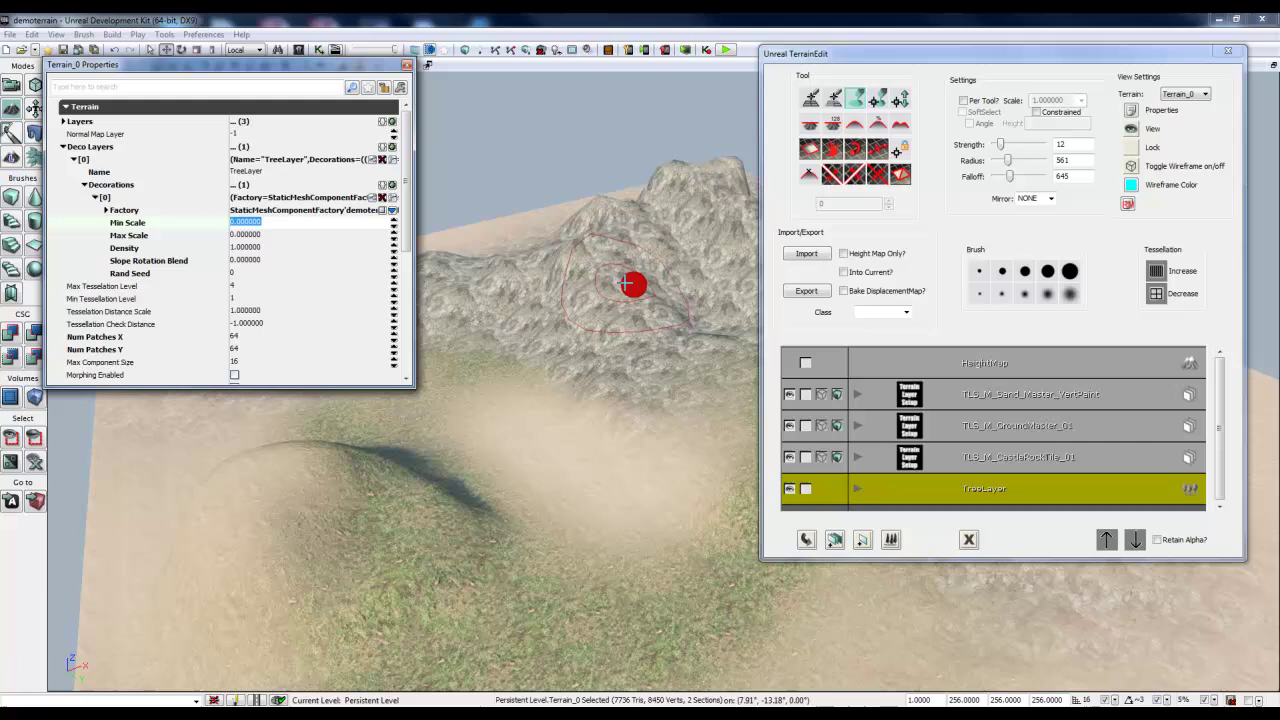
pyautogui.write('1')
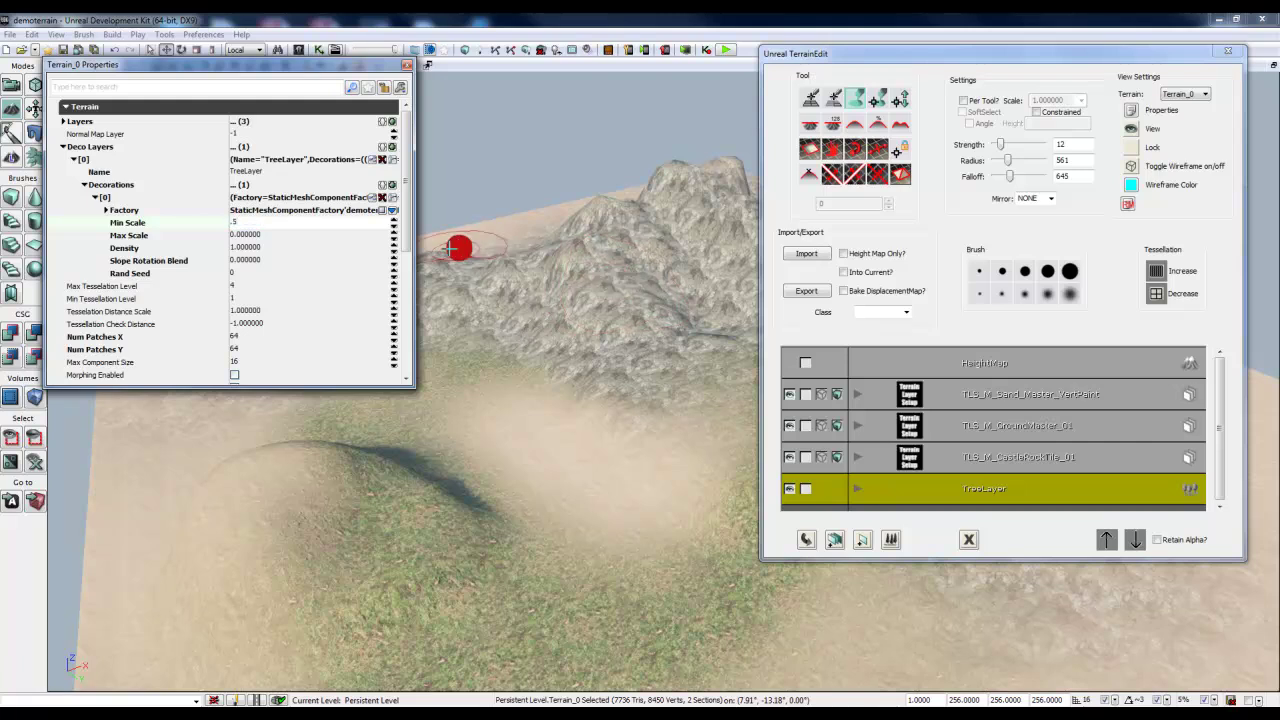
pyautogui.click(295, 242)
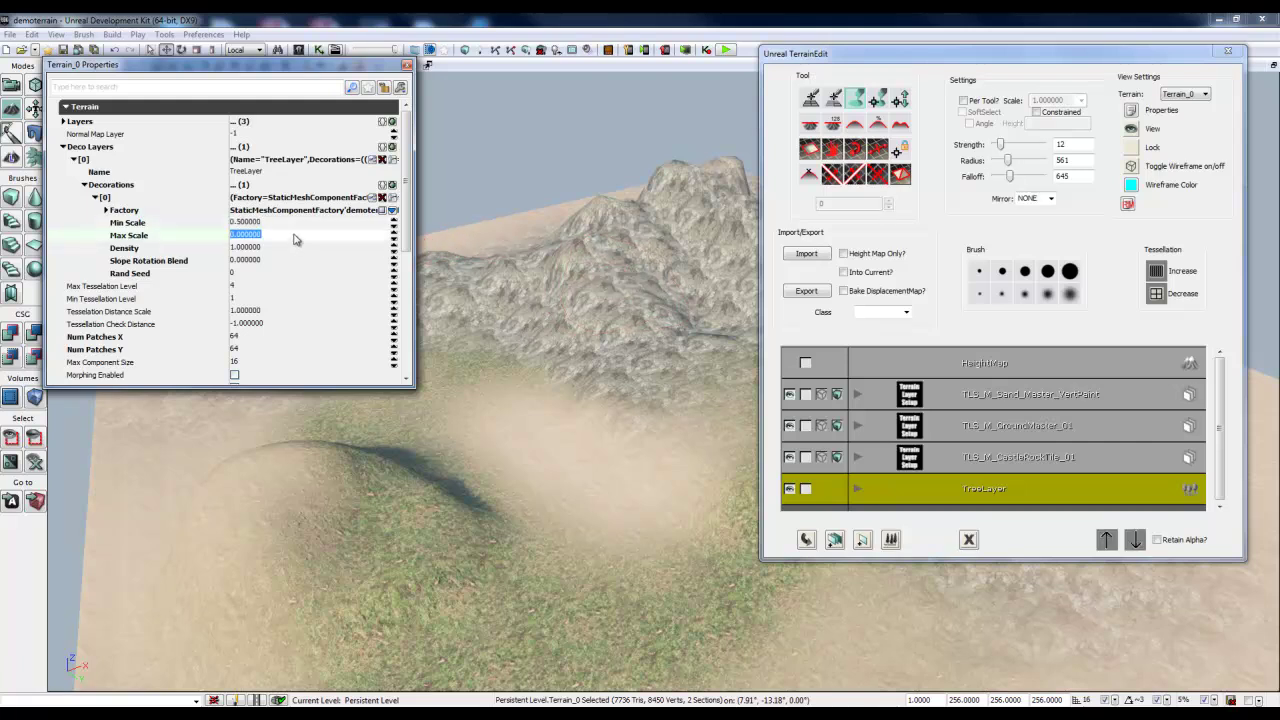
pyautogui.write('2')
pyautogui.click(285, 250)
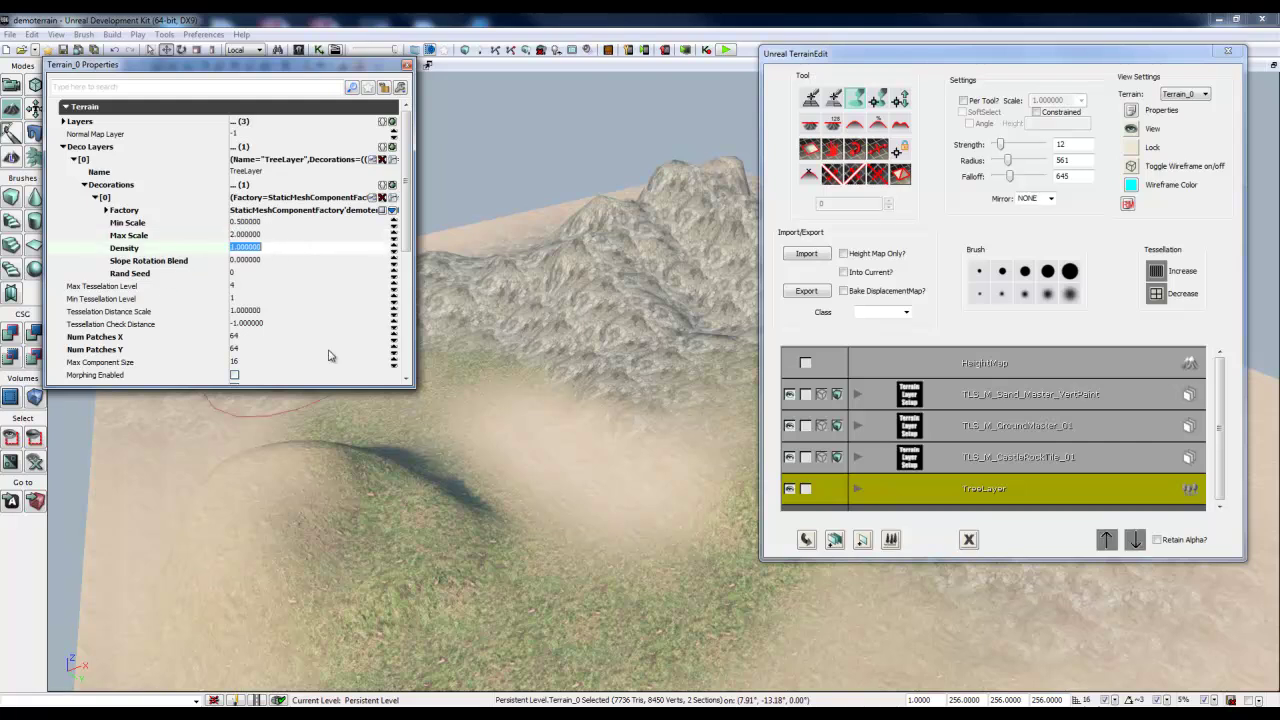
pyautogui.click(406, 65)
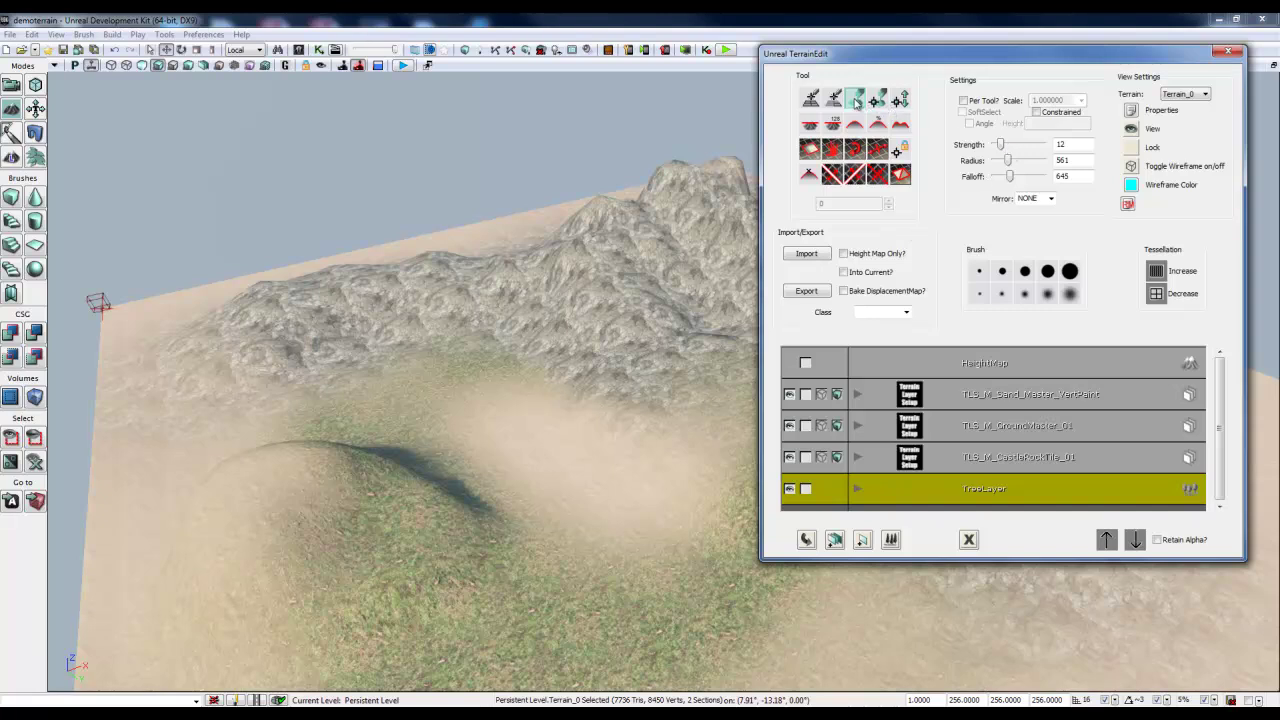
# - Paint trees on TreeLayer across the sand and grass areas with strength 37, radius 1094 and falloff 1459
pyautogui.moveTo(1002, 146)
pyautogui.mouseDown()
pyautogui.moveTo(1030, 178)
pyautogui.moveTo(1022, 162)
pyautogui.mouseUp()
pyautogui.keyDown('ctrl'); pyautogui.click(575, 430); pyautogui.keyUp('ctrl')
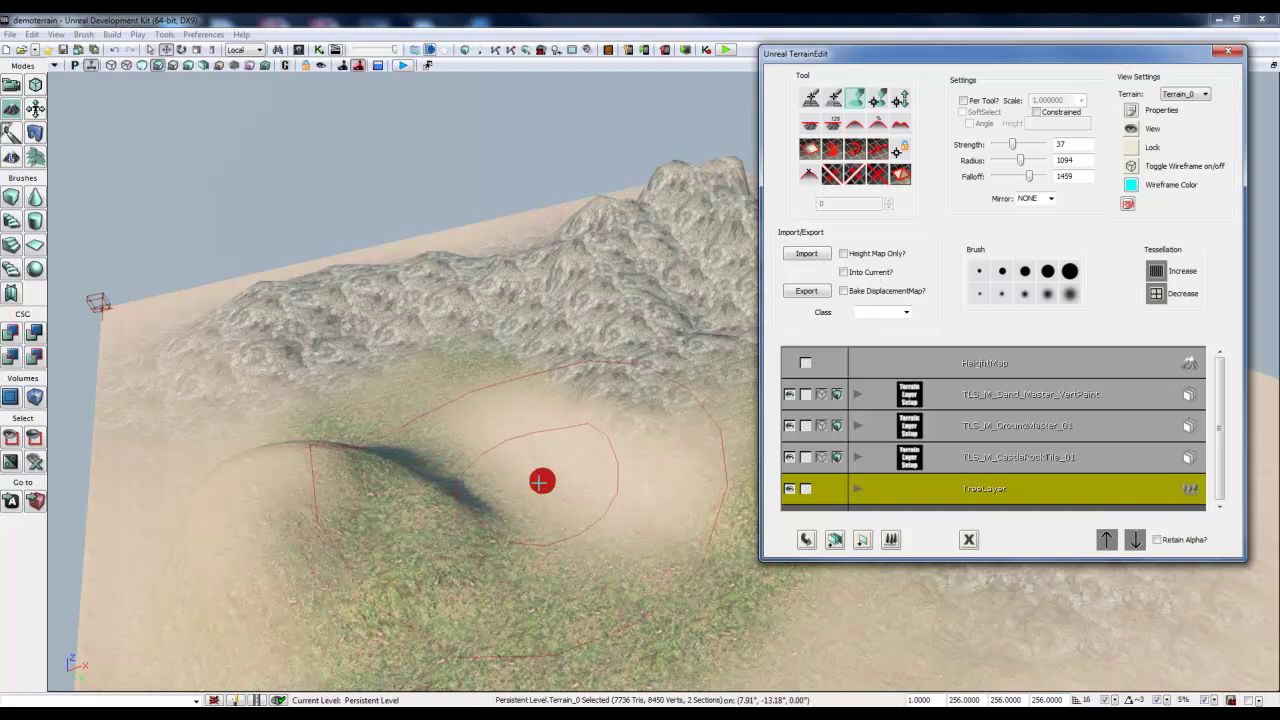
pyautogui.moveTo(523, 457)
pyautogui.keyDown('ctrl'); pyautogui.mouseDown()
pyautogui.moveTo(674, 555)
pyautogui.moveTo(486, 640)
pyautogui.moveTo(346, 587)
pyautogui.mouseUp(); pyautogui.keyUp('ctrl')
pyautogui.moveTo(591, 497)
pyautogui.mouseDown(button='right')
pyautogui.moveTo(784, 527)
pyautogui.moveTo(473, 534)
pyautogui.mouseUp(button='right')
pyautogui.moveTo(473, 534)
pyautogui.keyDown('ctrl'); pyautogui.mouseDown()
pyautogui.moveTo(601, 580)
pyautogui.moveTo(617, 443)
pyautogui.mouseUp(); pyautogui.keyUp('ctrl')
pyautogui.moveTo(355, 415)
pyautogui.keyDown('ctrl'); pyautogui.mouseDown()
pyautogui.moveTo(334, 333)
pyautogui.moveTo(300, 329)
pyautogui.mouseUp(); pyautogui.keyUp('ctrl')
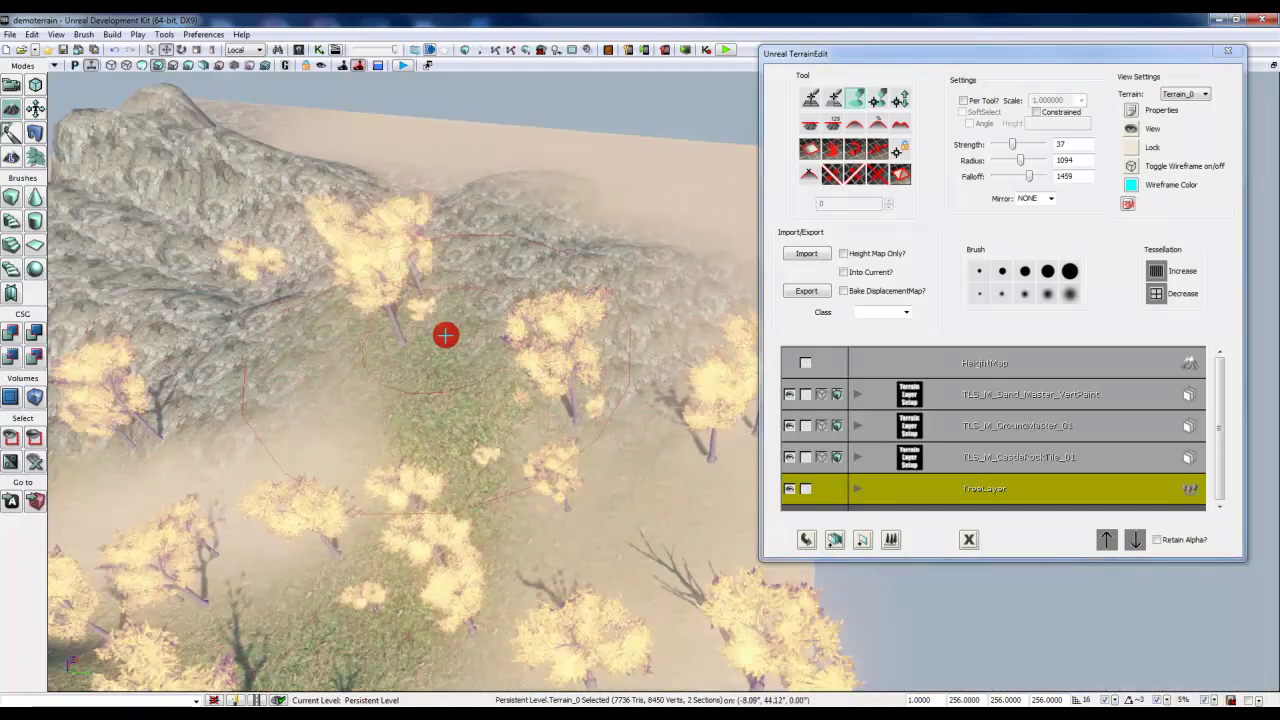
pyautogui.moveTo(446, 334)
pyautogui.mouseDown(button='right')
pyautogui.moveTo(349, 363)
pyautogui.moveTo(443, 340)
pyautogui.moveTo(506, 280)
pyautogui.moveTo(520, 283)
pyautogui.moveTo(497, 294)
pyautogui.moveTo(490, 275)
pyautogui.moveTo(363, 266)
pyautogui.moveTo(274, 214)
pyautogui.moveTo(258, 237)
pyautogui.moveTo(134, 194)
pyautogui.moveTo(60, 196)
pyautogui.moveTo(1254, 189)
pyautogui.moveTo(874, 197)
pyautogui.moveTo(946, 206)
pyautogui.mouseUp(button='right')
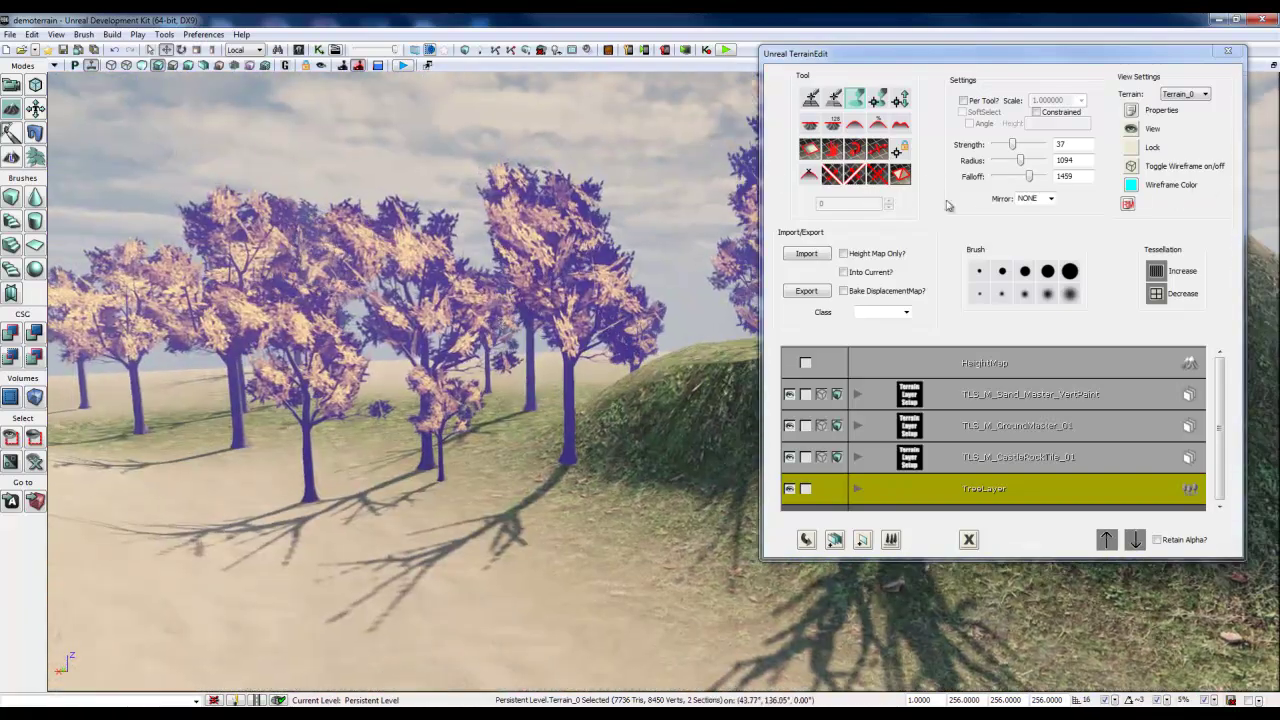
# - Close the terrain editor, play the level in the viewport to examine the trees and terrain on foot, and end the play session
pyautogui.click(1230, 51)
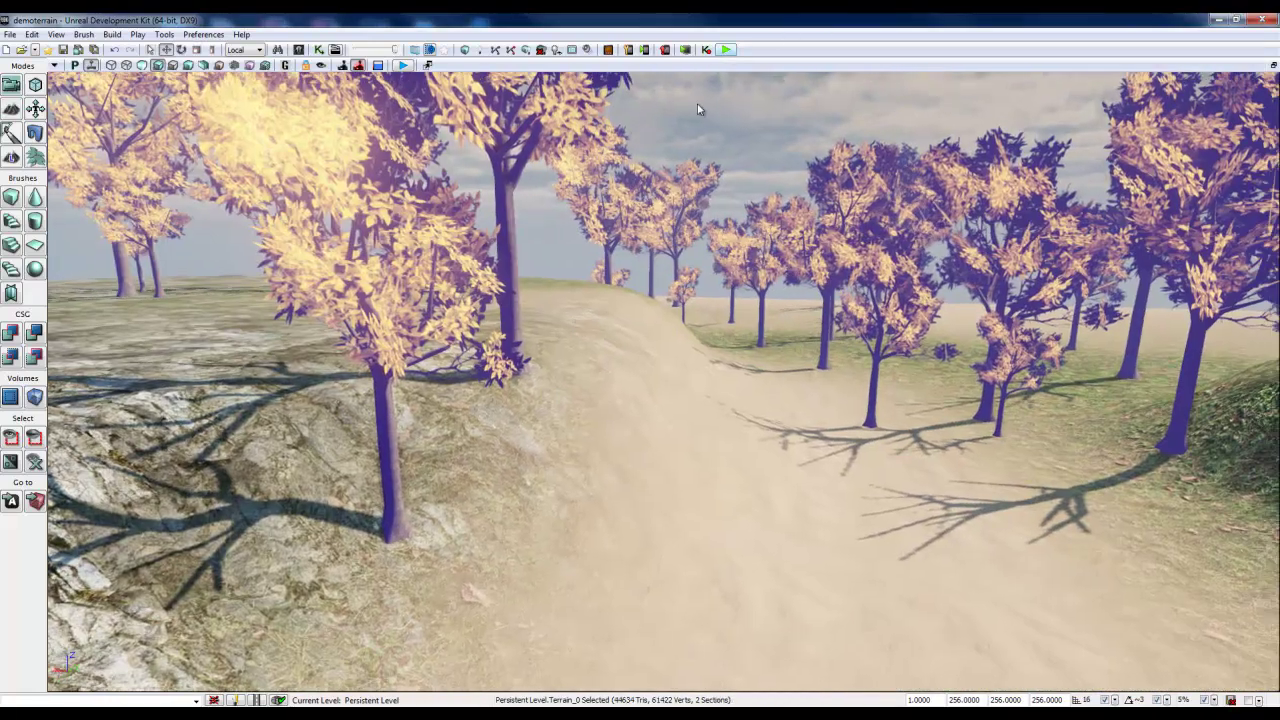
pyautogui.rightClick(817, 520)
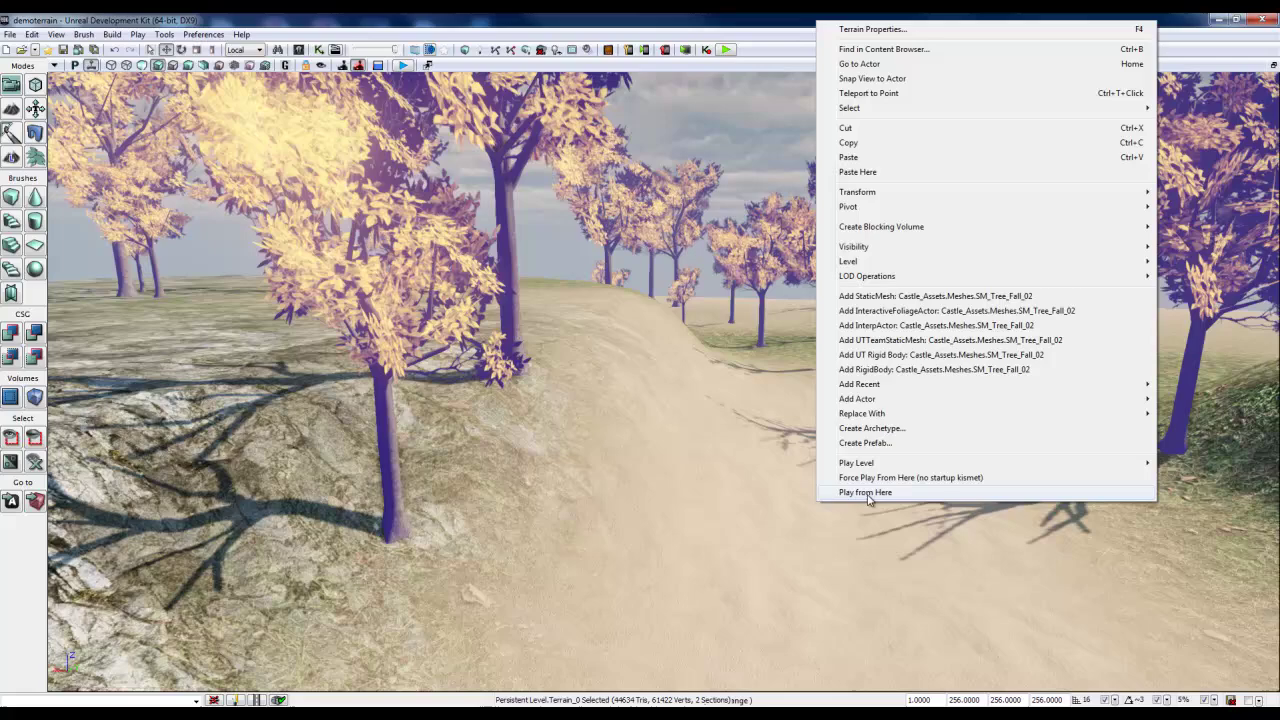
pyautogui.click(406, 65)
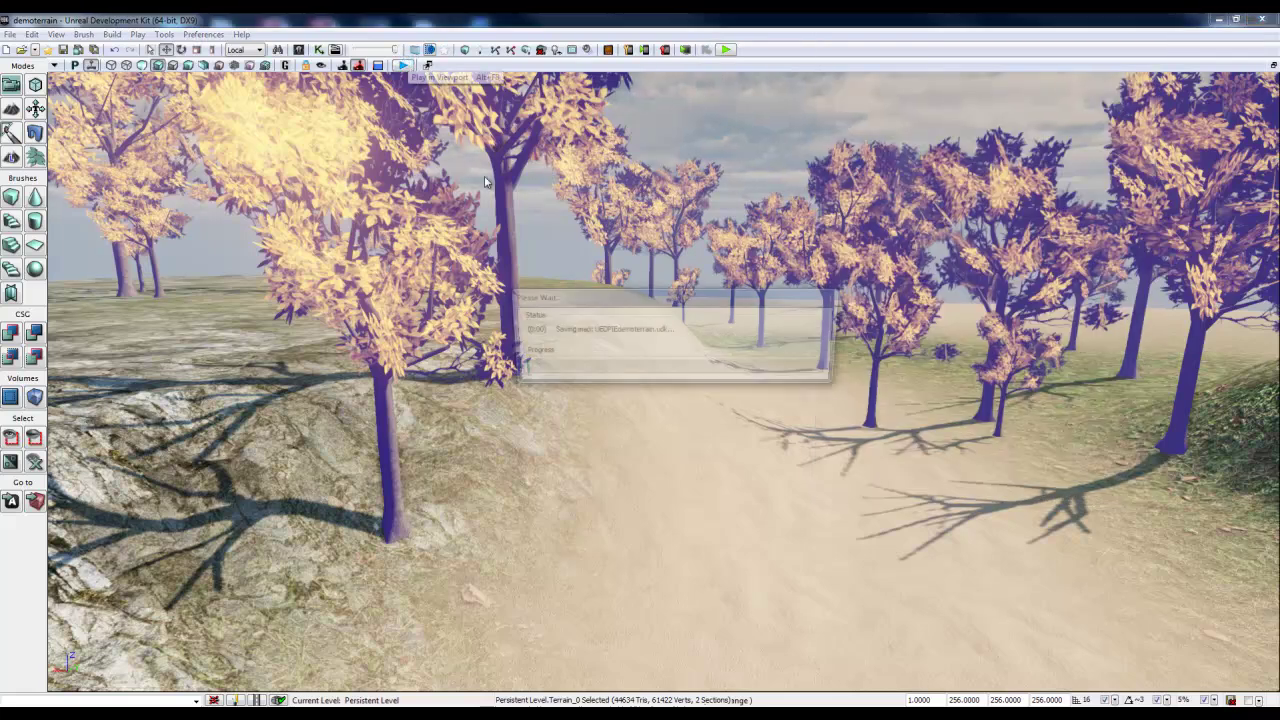
pyautogui.press('w')
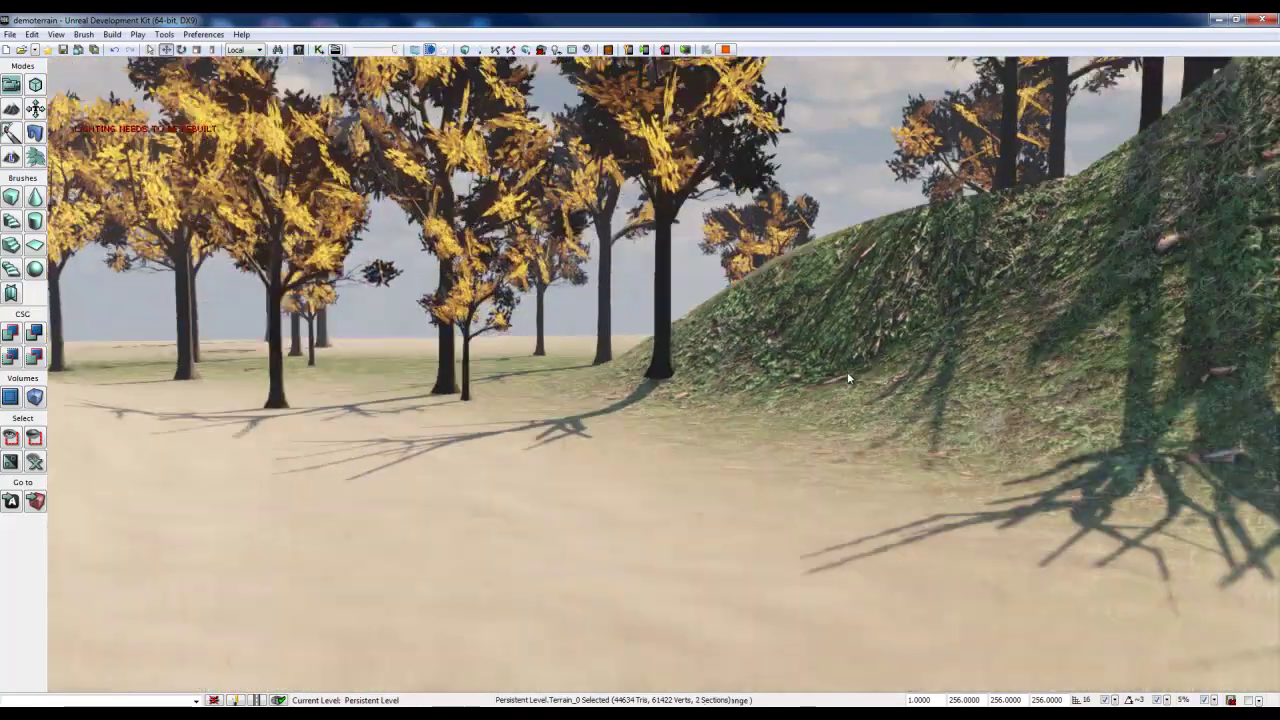
pyautogui.press('w')
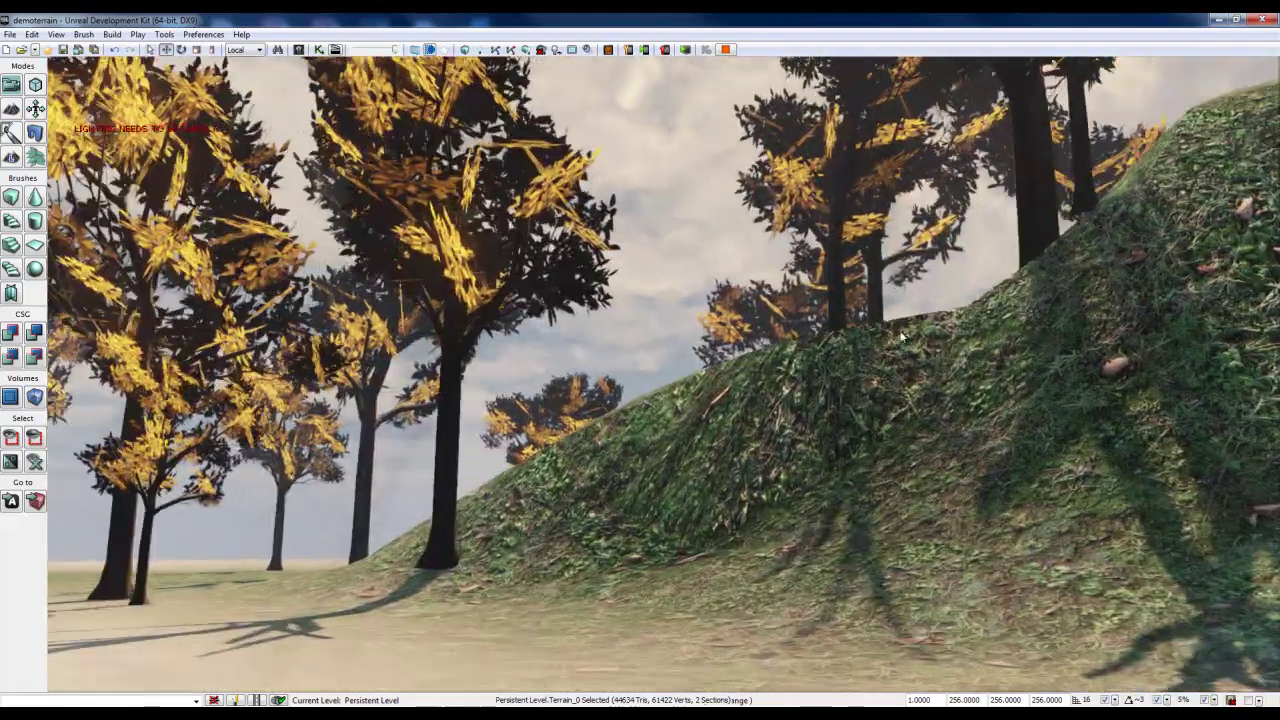
pyautogui.press('w')
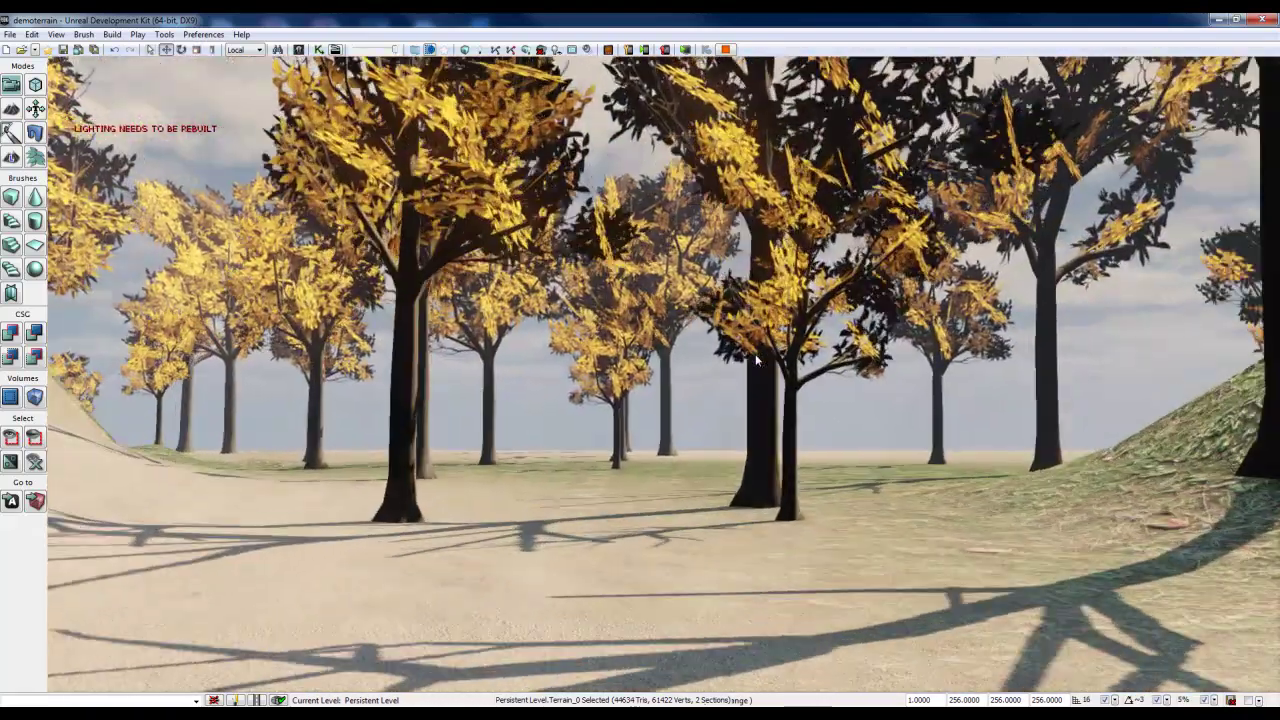
pyautogui.press('w')
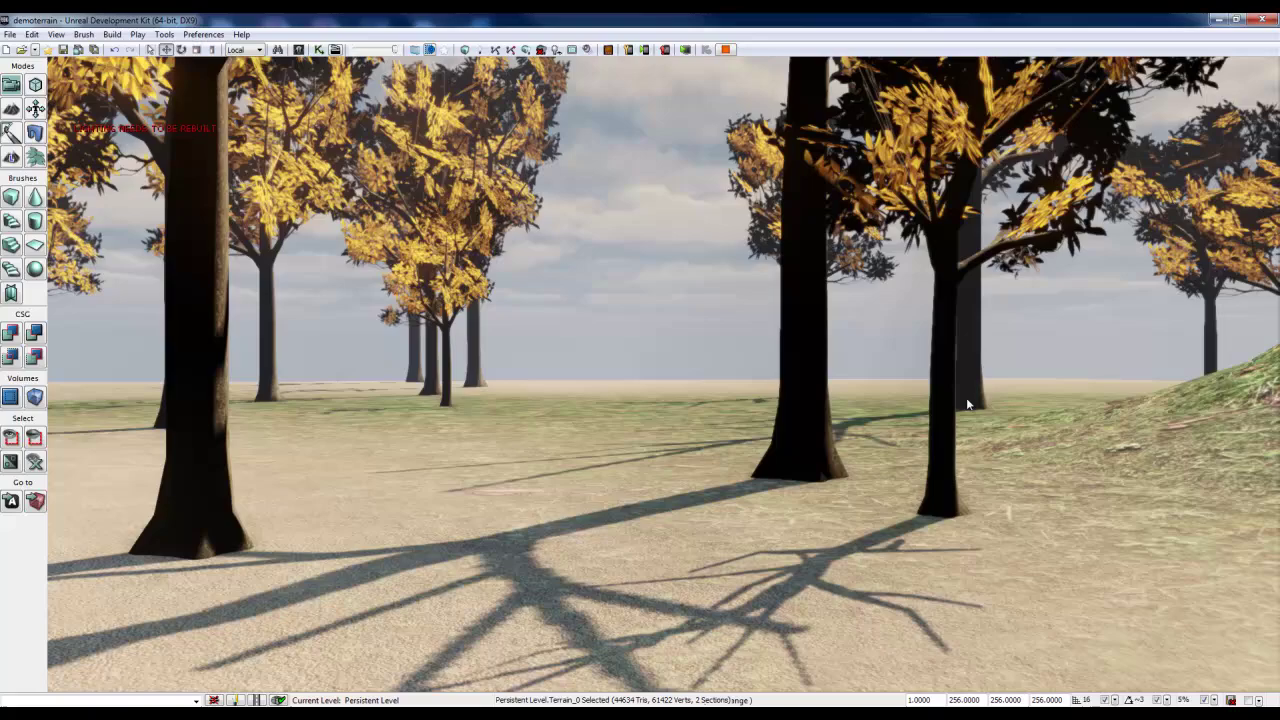
pyautogui.press('w')
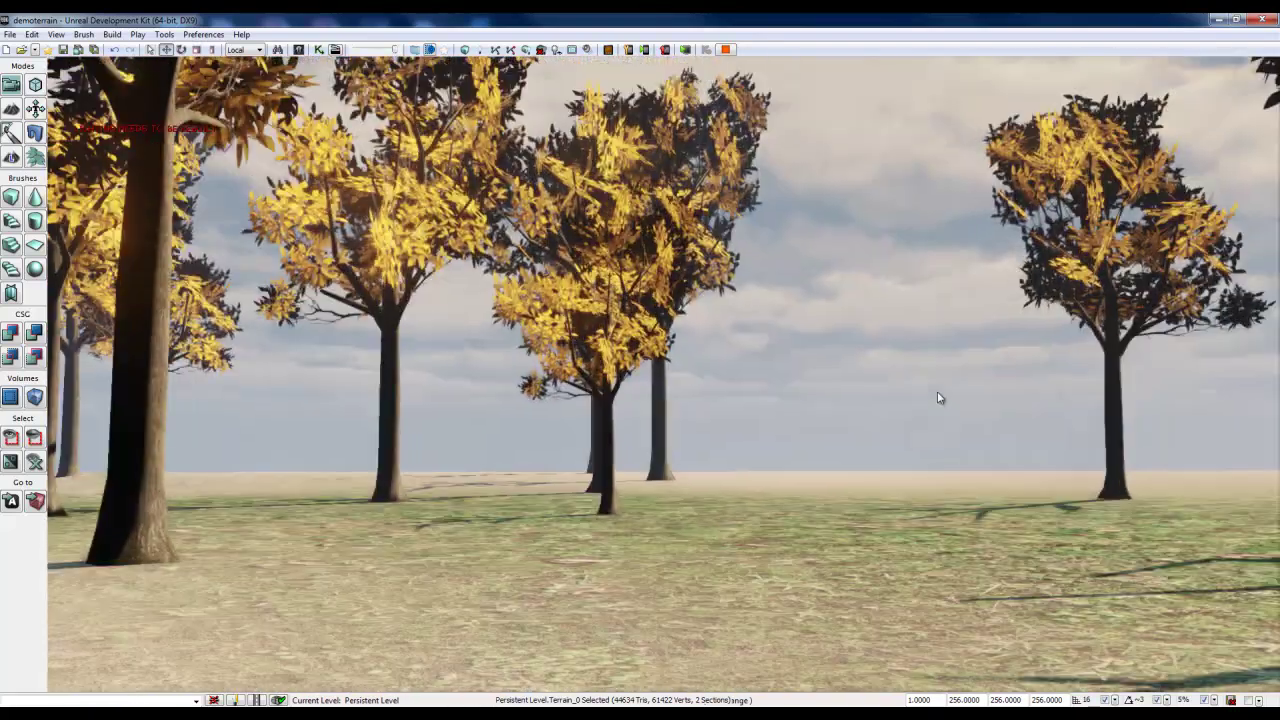
pyautogui.press('w')
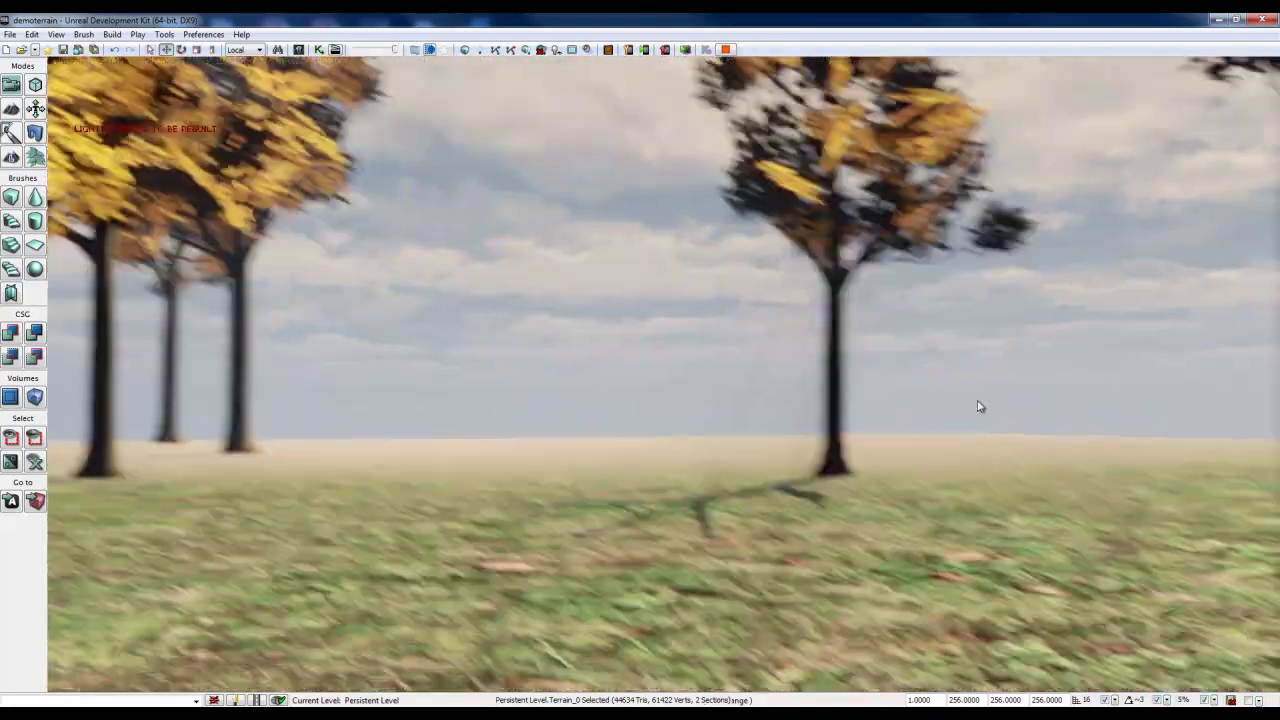
pyautogui.press('s')
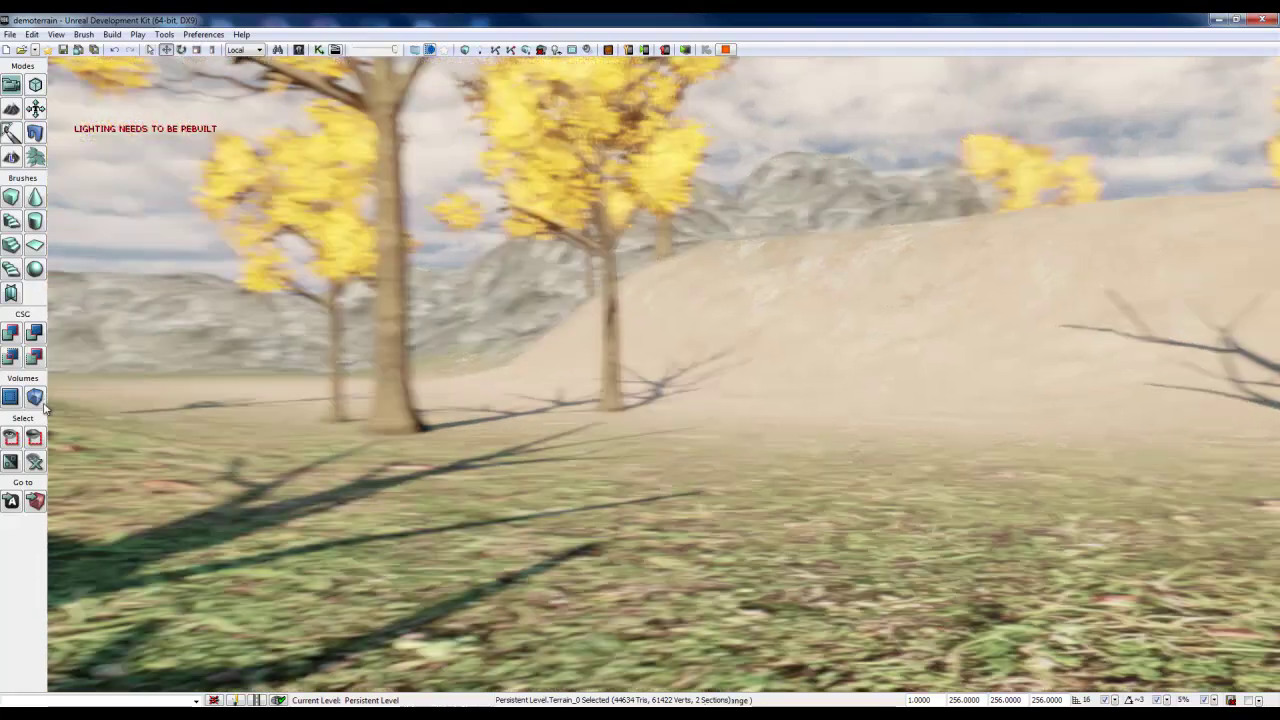
pyautogui.press('Escape')
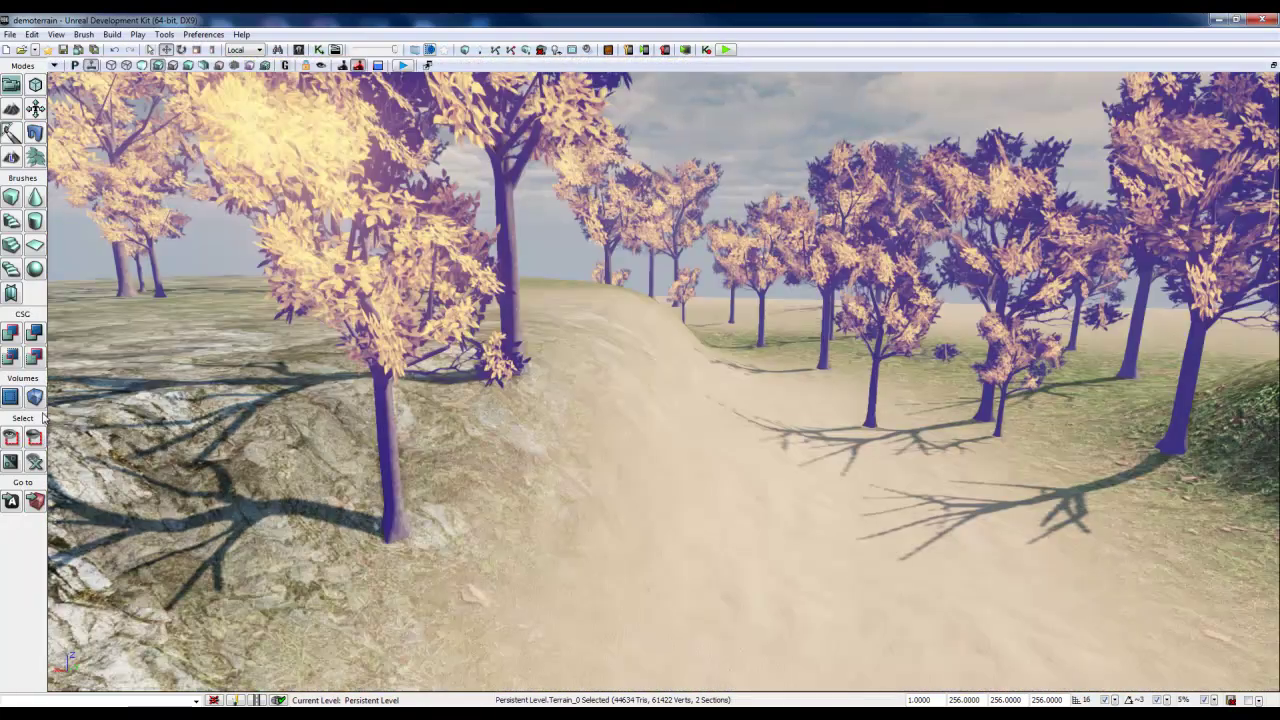